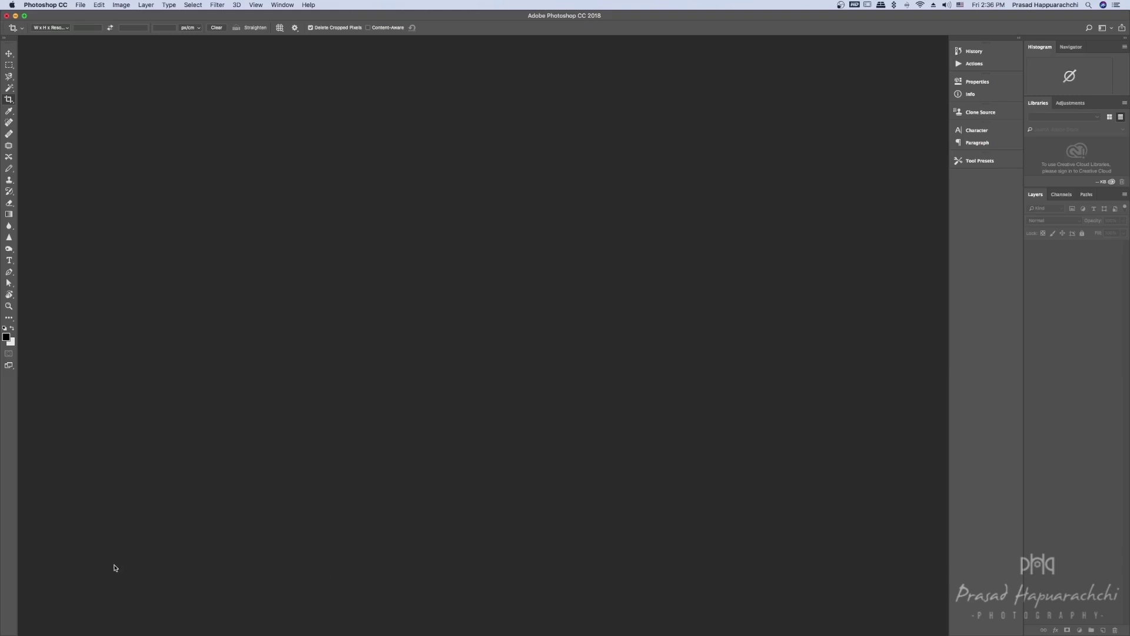
Switch to Finder and preview the raw photos from DSC_3193.NEF through DSC_3259.NEF at large size
{"action": "mouse_move", "coordinate": [222, 632]}
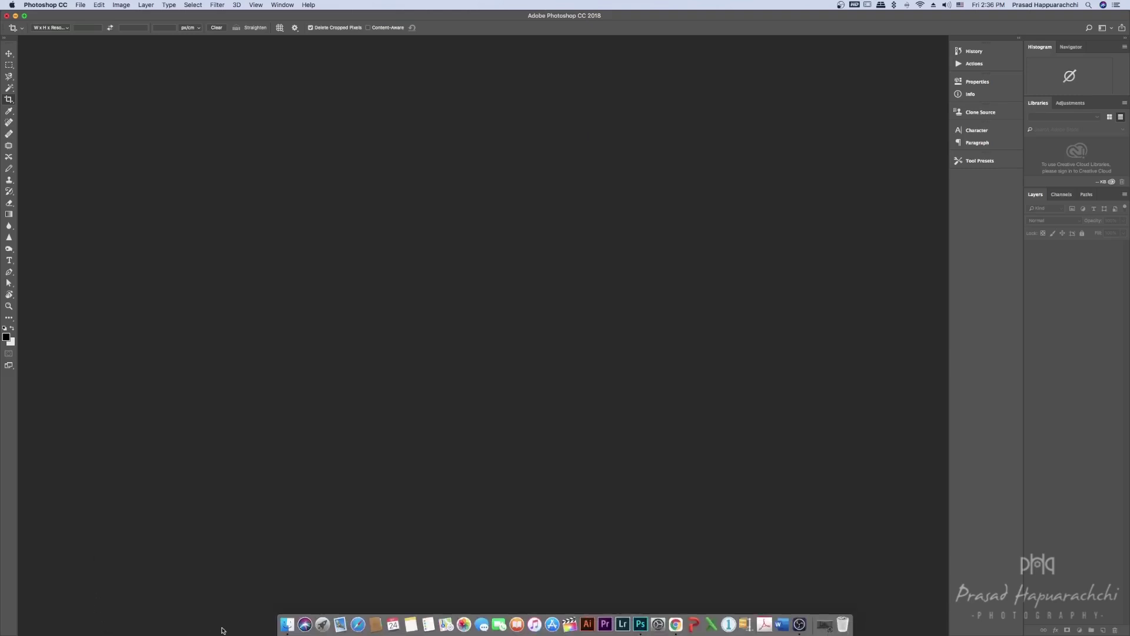
{"action": "left_click", "coordinate": [288, 606]}
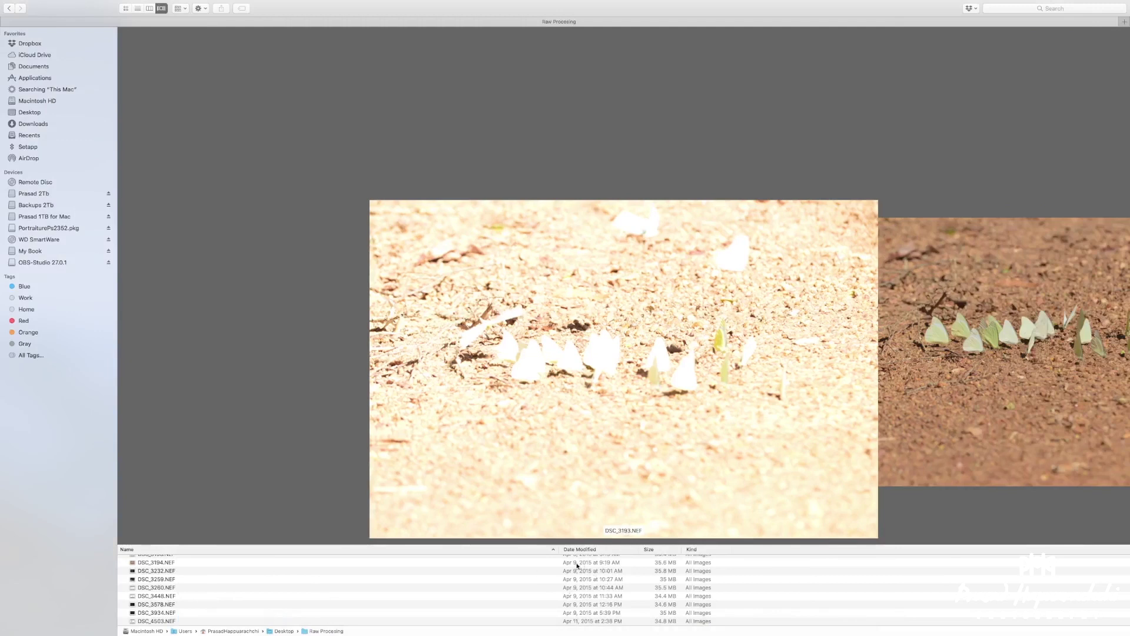
{"action": "scroll", "coordinate": [594, 566], "scroll_direction": "up", "scroll_amount": 1}
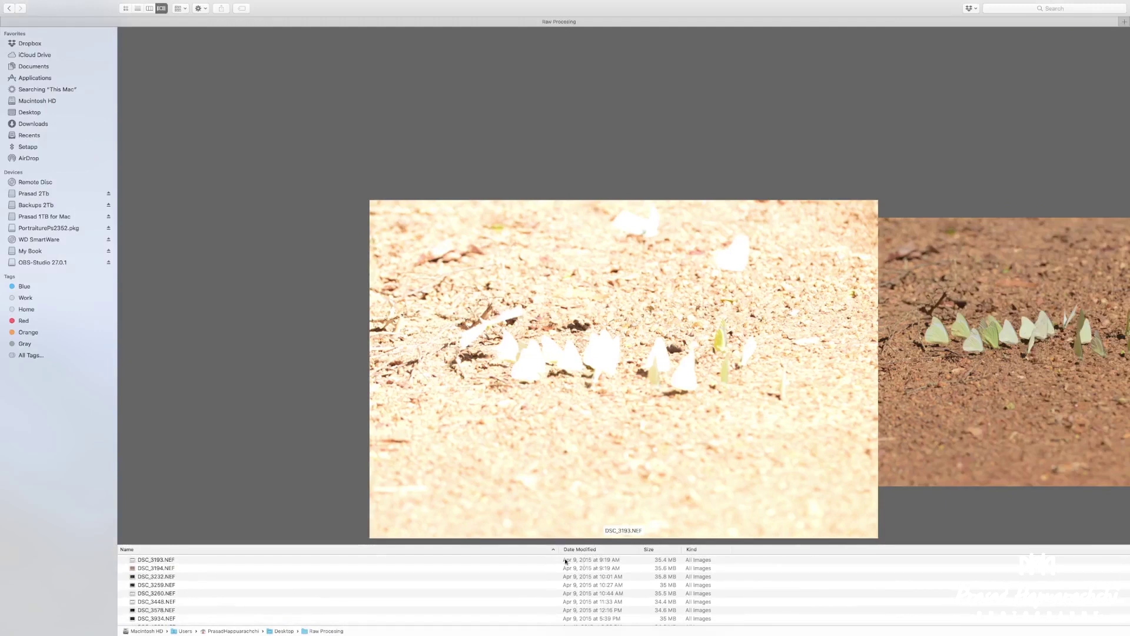
{"action": "left_click", "coordinate": [167, 559]}
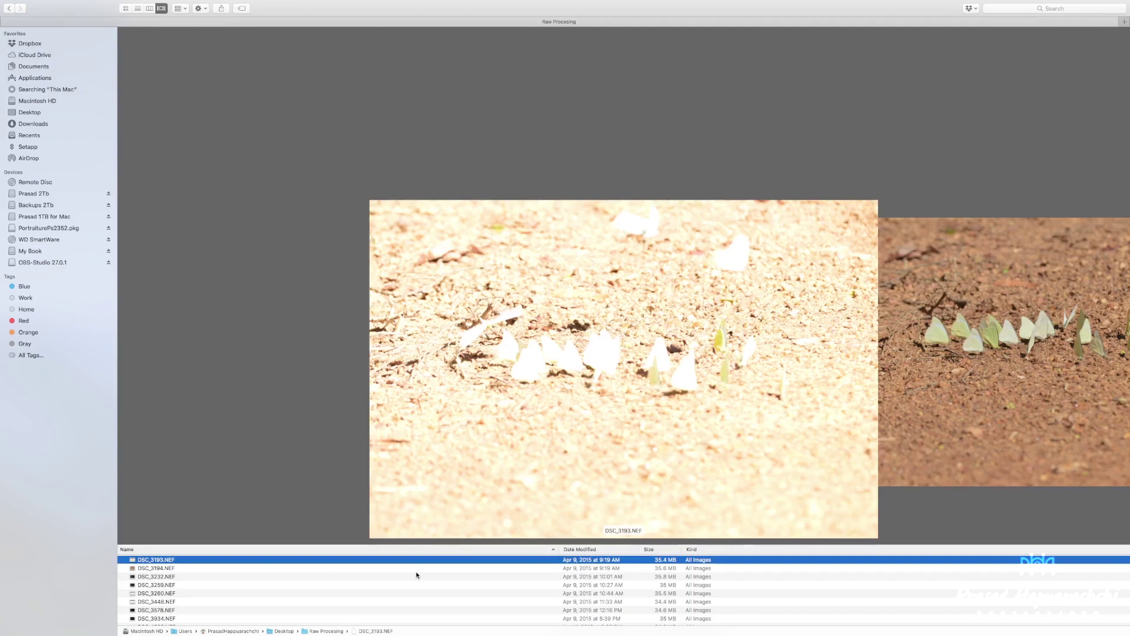
{"action": "key", "text": "space"}
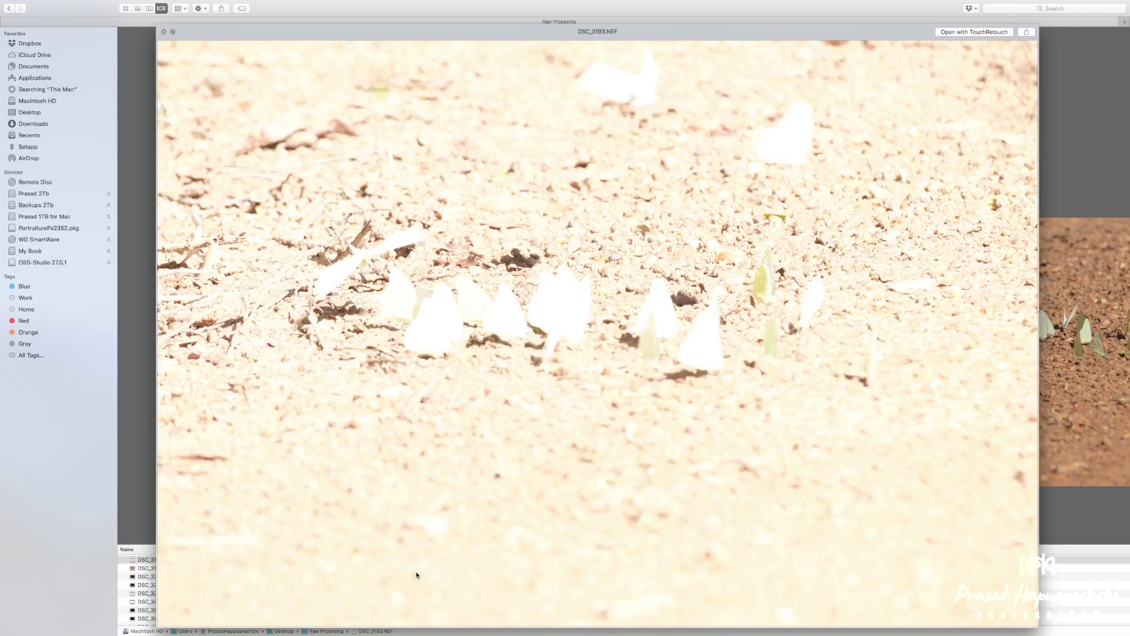
{"action": "key", "text": "Right"}
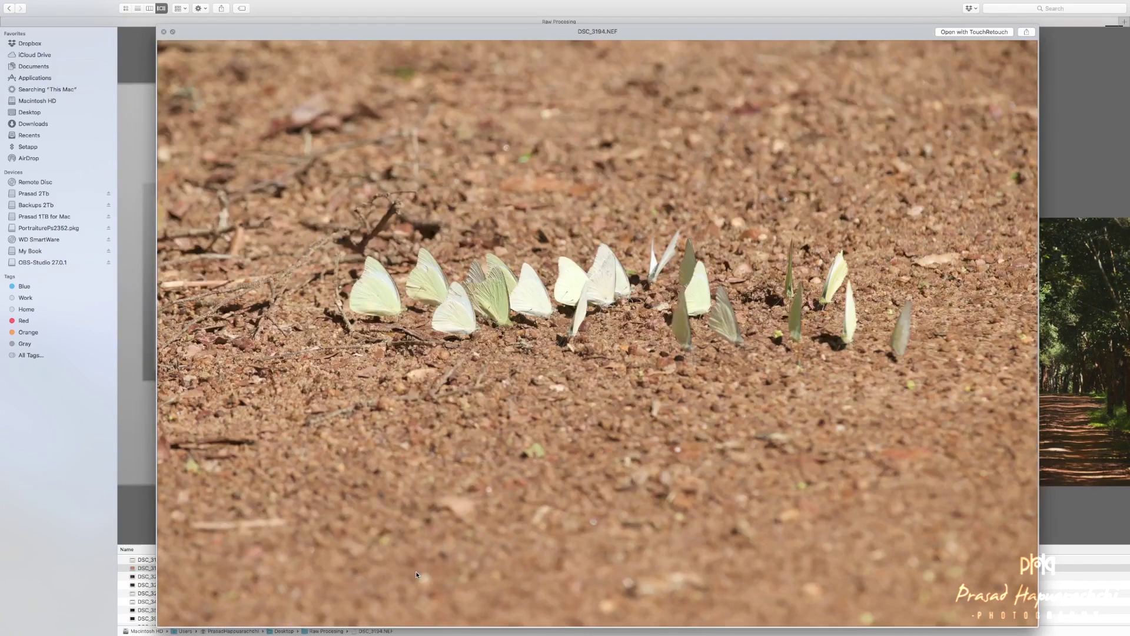
{"action": "key", "text": "Right"}
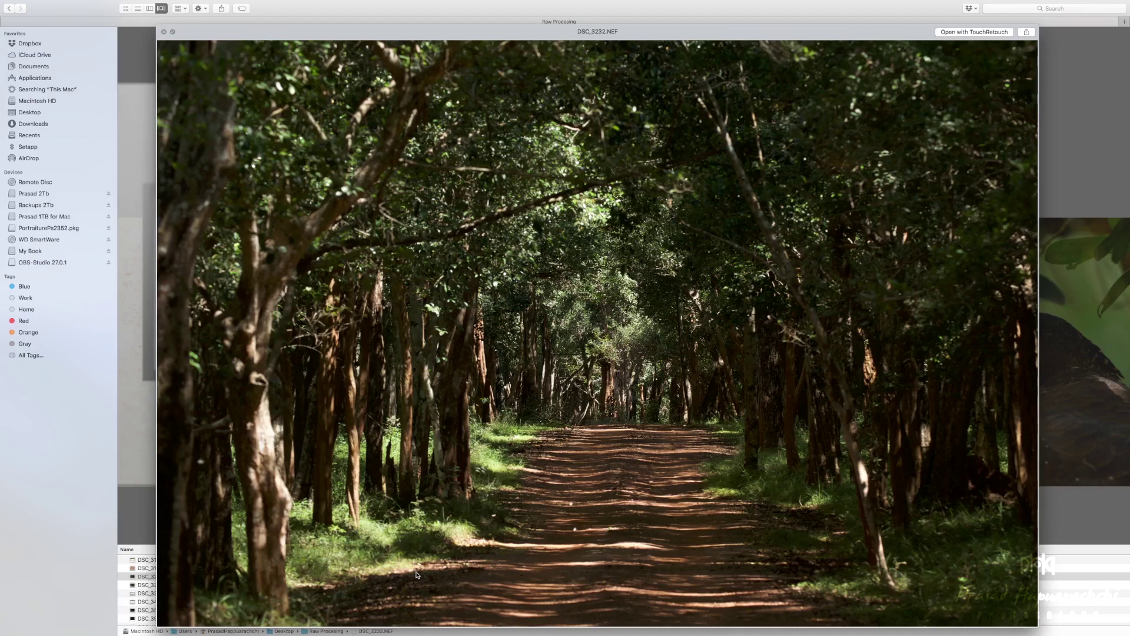
{"action": "key", "text": "Right"}
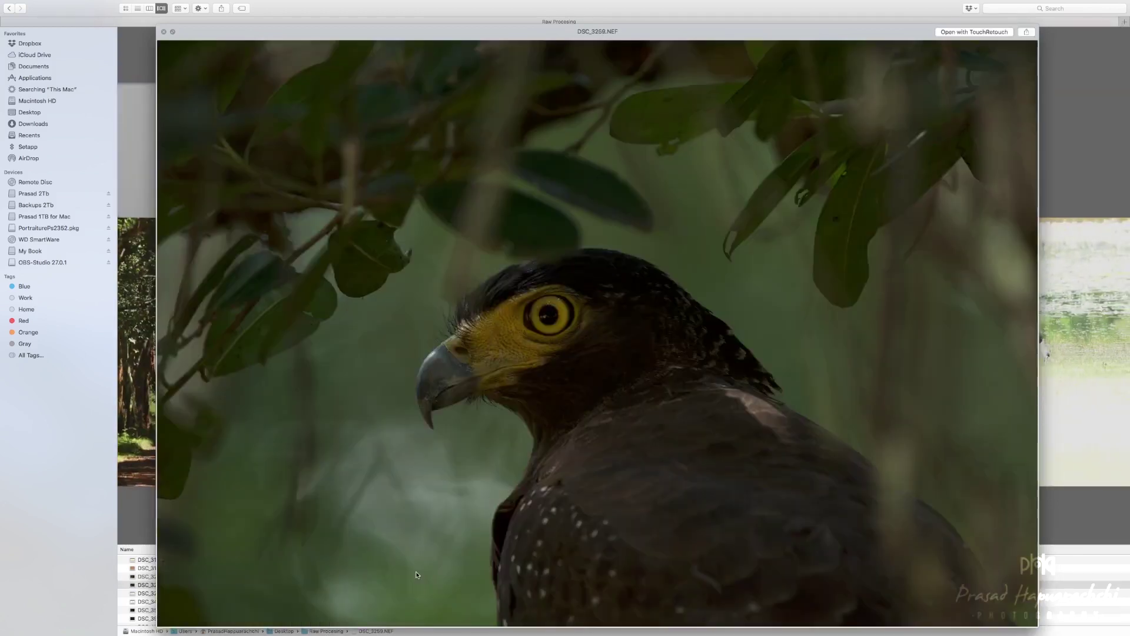
{"action": "key", "text": "space"}
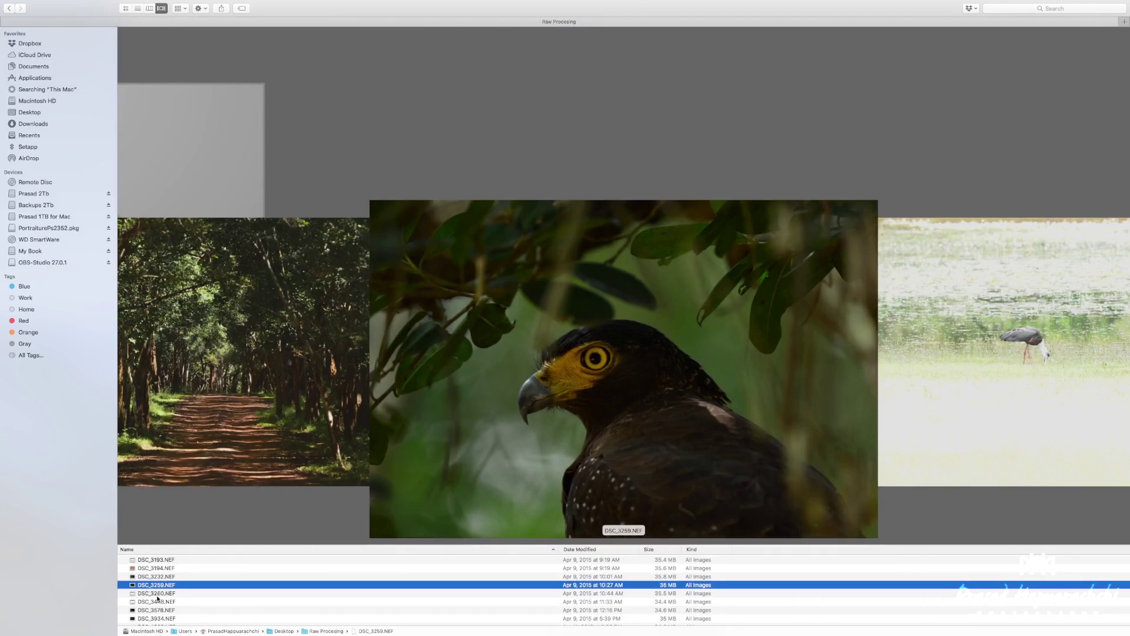
Compare the dark eagle photo DSC_3259.NEF with the bright wading bird photo DSC_3260.NEF by switching between them
{"action": "key", "text": "Down"}
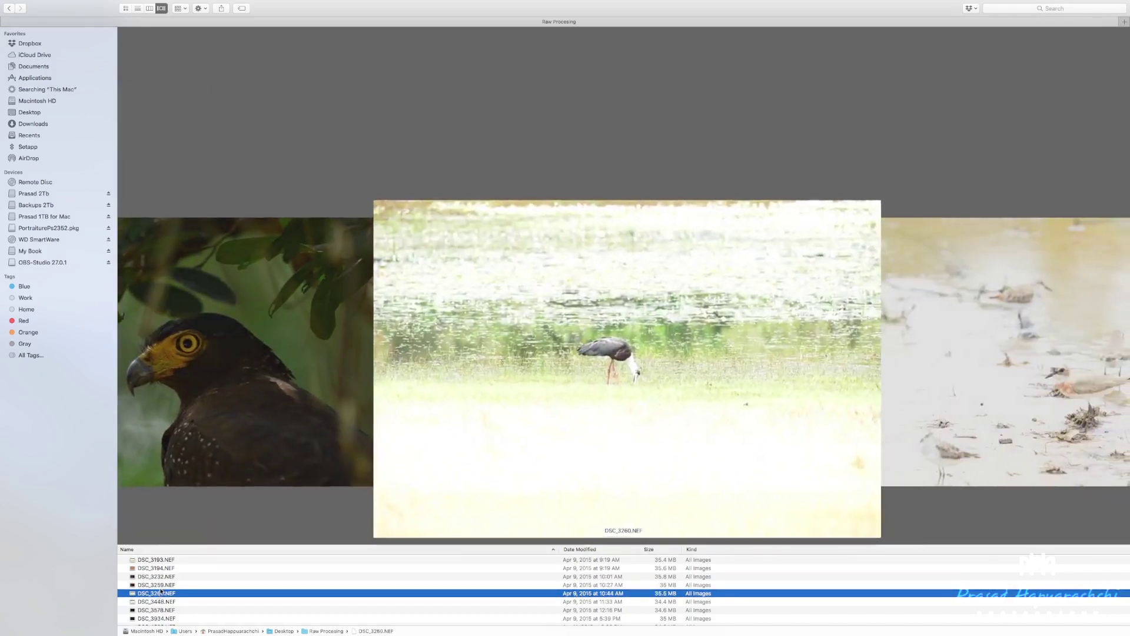
{"action": "key", "text": "Up"}
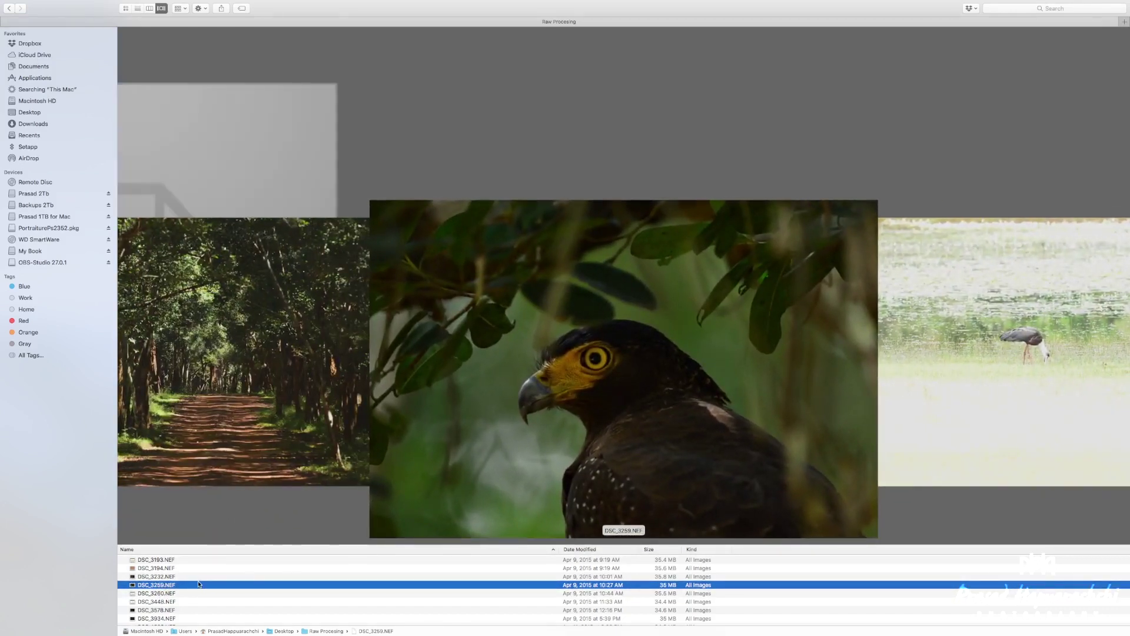
{"action": "left_click", "coordinate": [168, 593]}
{"action": "left_click", "coordinate": [168, 586]}
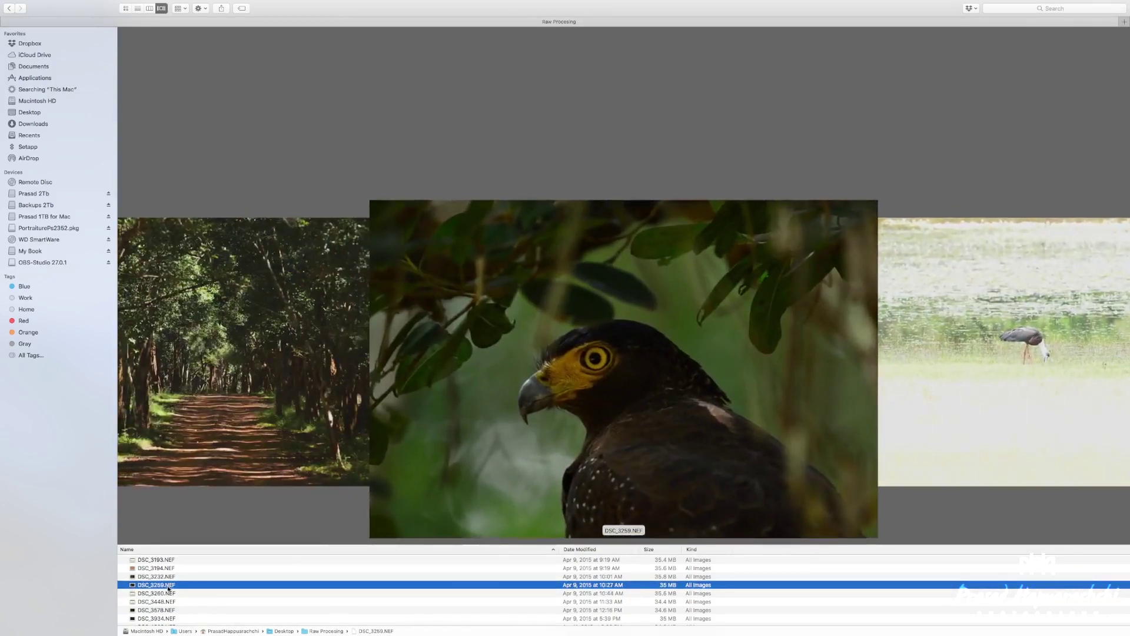
{"action": "left_click", "coordinate": [168, 593]}
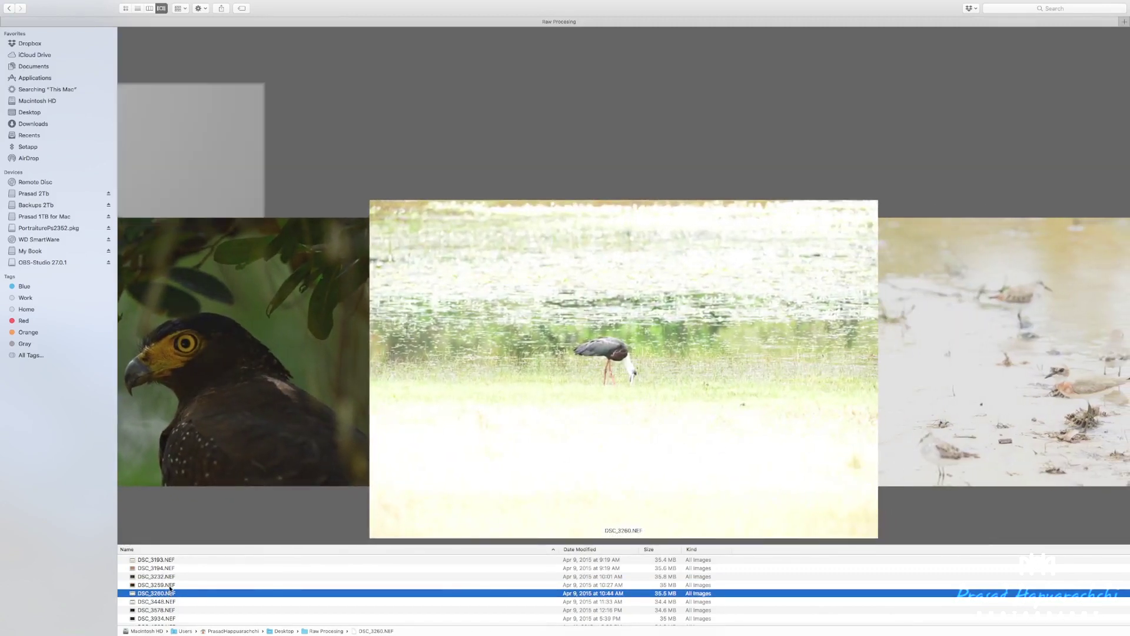
{"action": "left_click", "coordinate": [171, 585]}
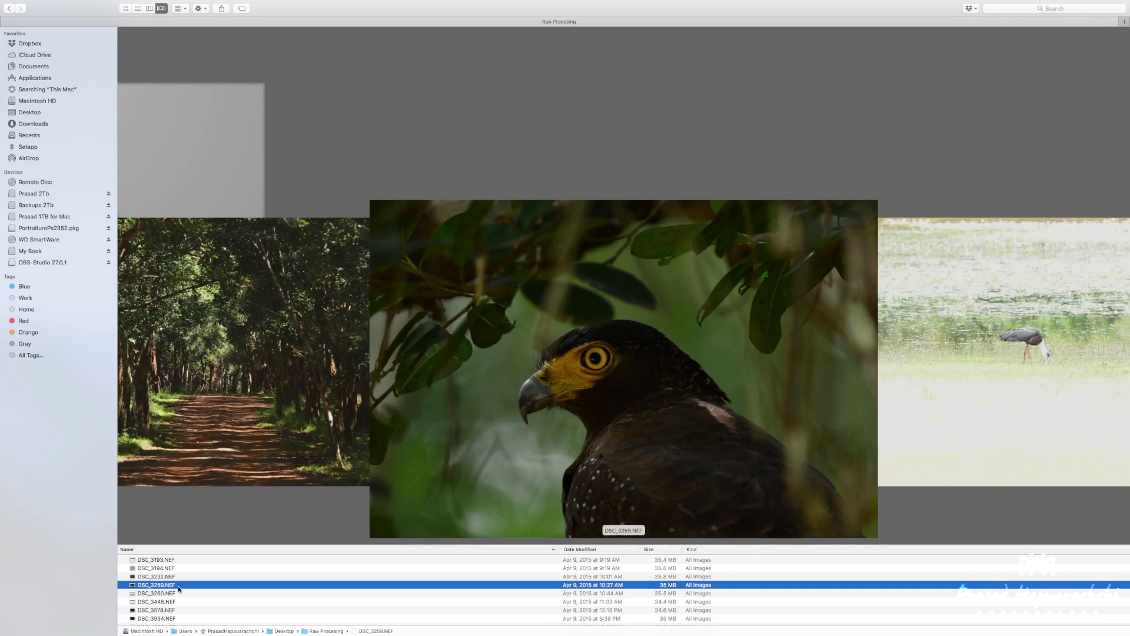
Preview DSC_3260.NEF and DSC_3448.NEF enlarged, and browse on to the last photo, DSC_4503.NEF
{"action": "key", "text": "Down"}
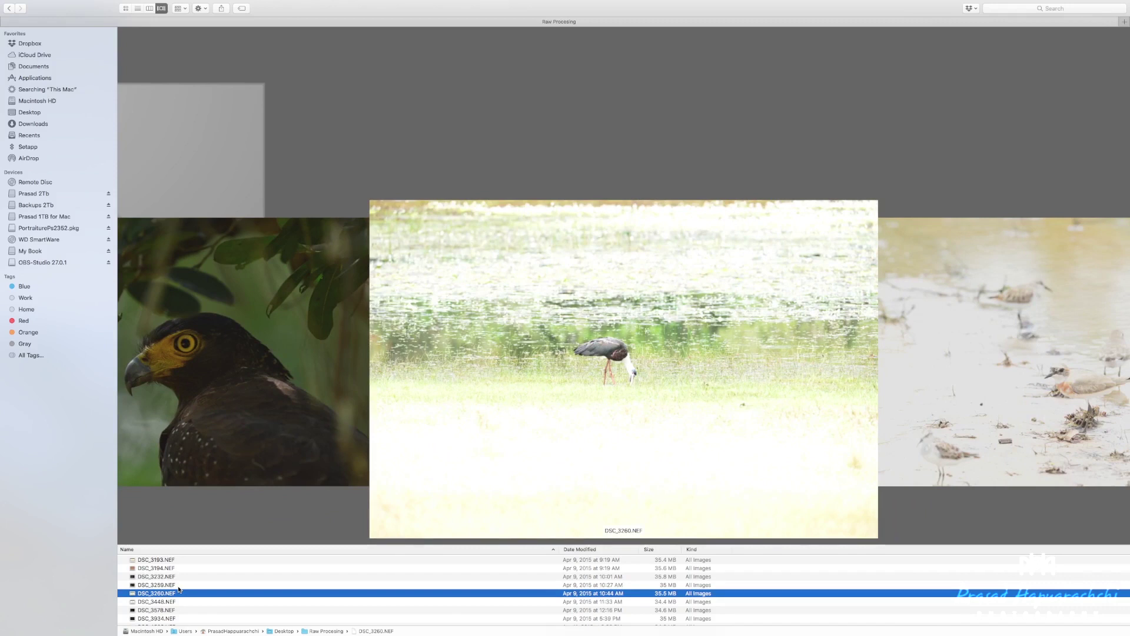
{"action": "key", "text": "space"}
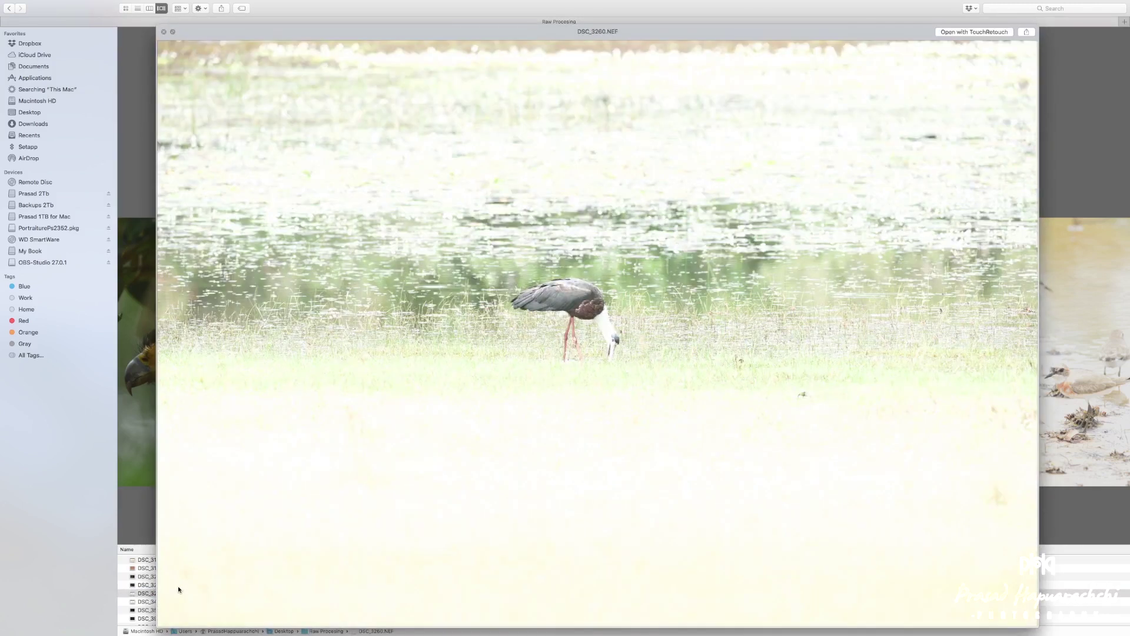
{"action": "key", "text": "space"}
{"action": "key", "text": "Down"}
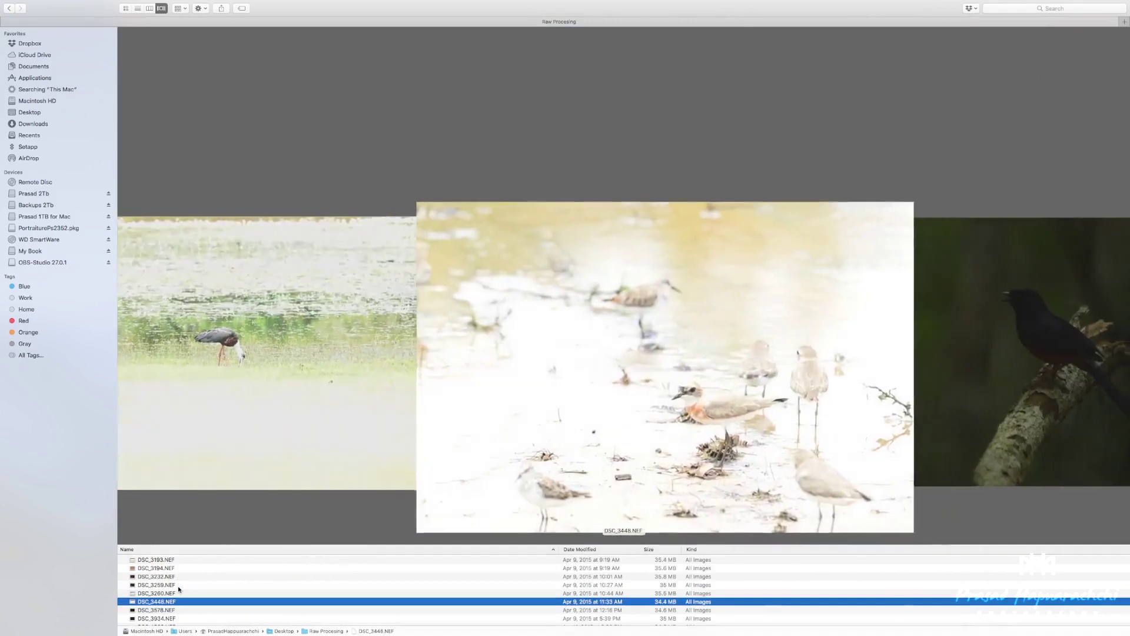
{"action": "key", "text": "space"}
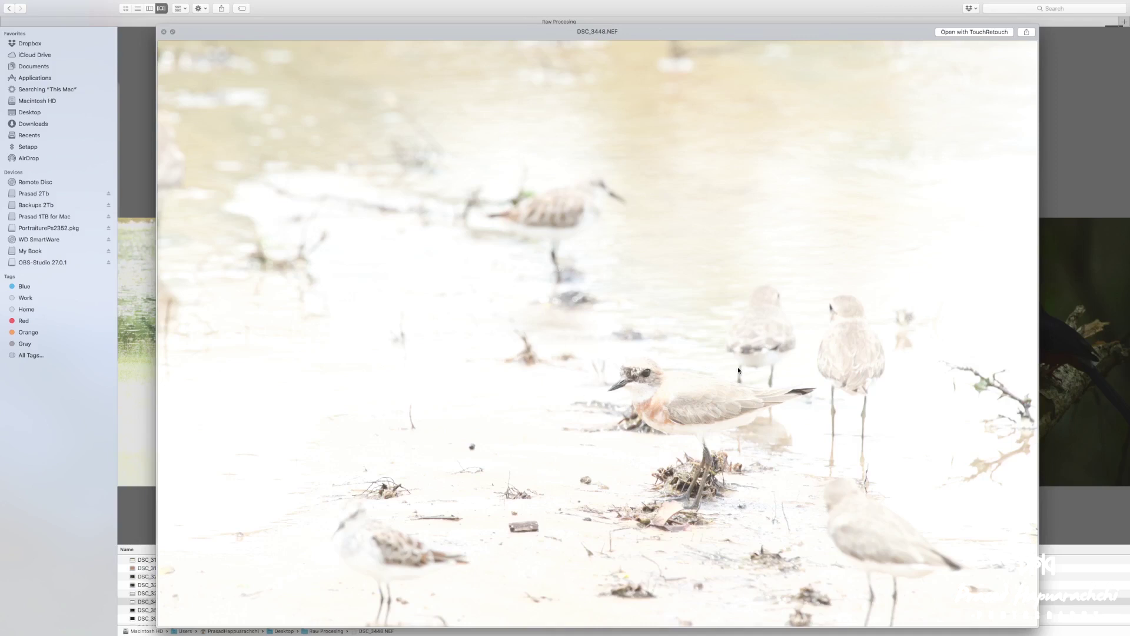
{"action": "key", "text": "Down"}
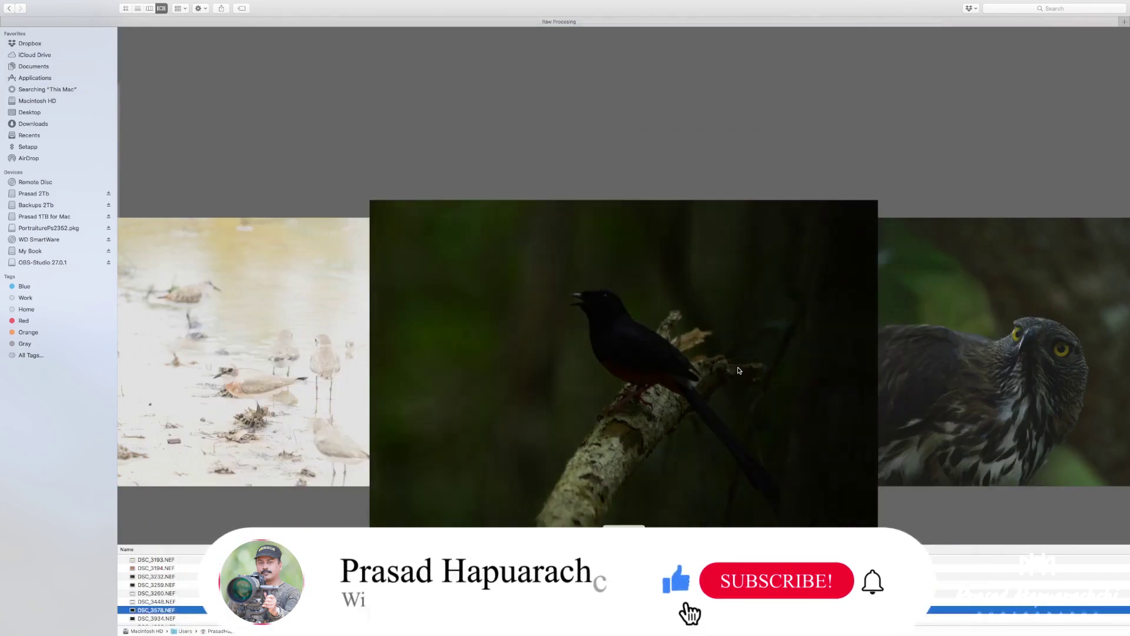
{"action": "key", "text": "Right"}
{"action": "key", "text": "Right"}
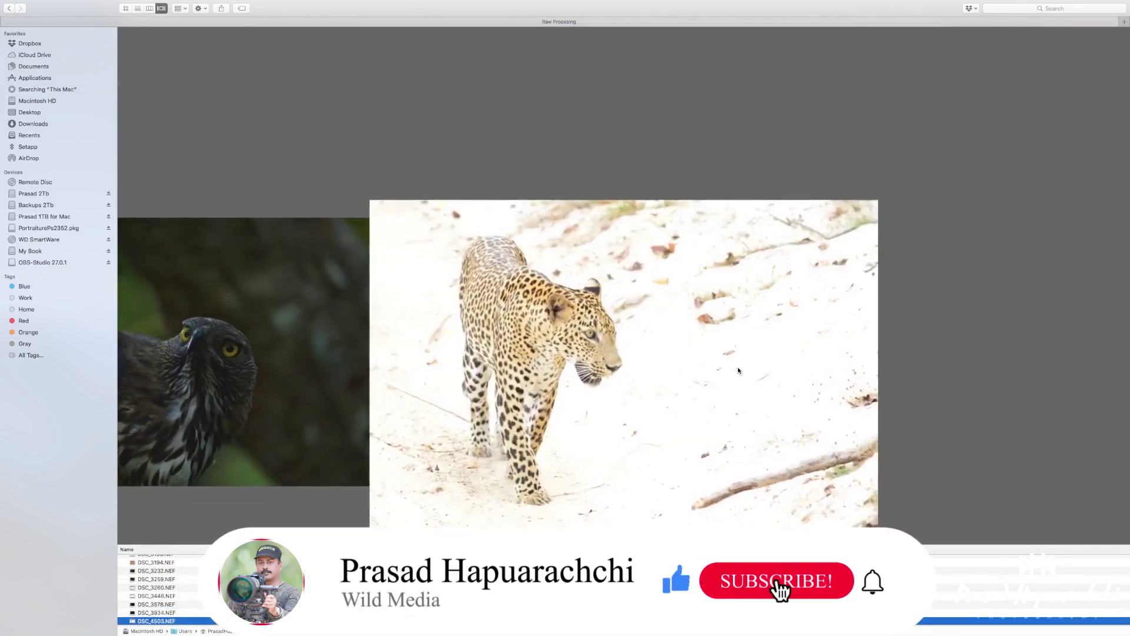
Go back to the first photo, DSC_3193.NEF, and open it in Photoshop's Camera Raw
{"action": "key", "text": "Left"}
{"action": "key", "text": "Left"}
{"action": "key", "text": "Left"}
{"action": "key", "text": "Left"}
{"action": "key", "text": "Left"}
{"action": "key", "text": "Left"}
{"action": "key", "text": "Left"}
{"action": "key", "text": "Left"}
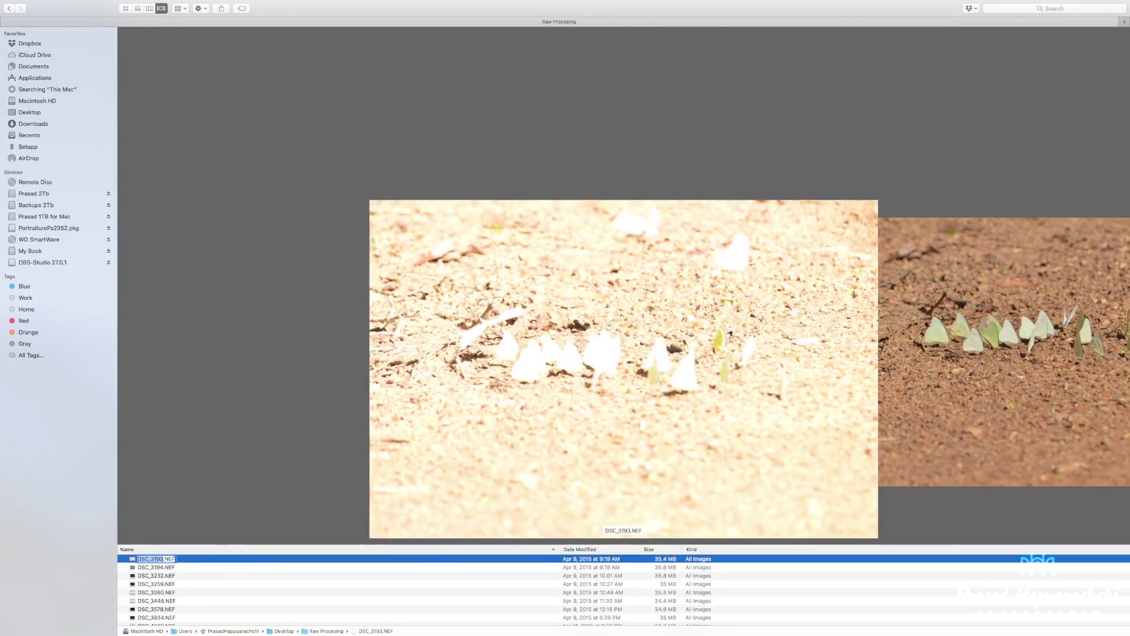
{"action": "left_click_drag", "start_coordinate": [209, 562], "coordinate": [647, 621]}
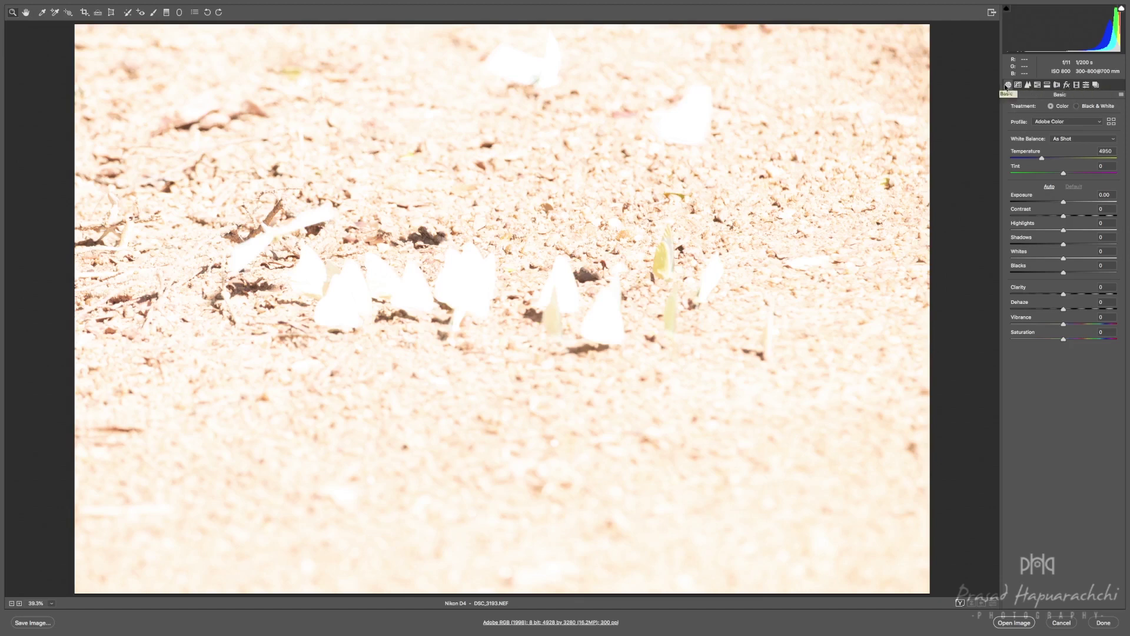
Turn on chromatic aberration removal and lens profile corrections, keeping the SIGMA APO 300-800mm F5.6 EX DG HSM lens model
{"action": "left_click", "coordinate": [1057, 86]}
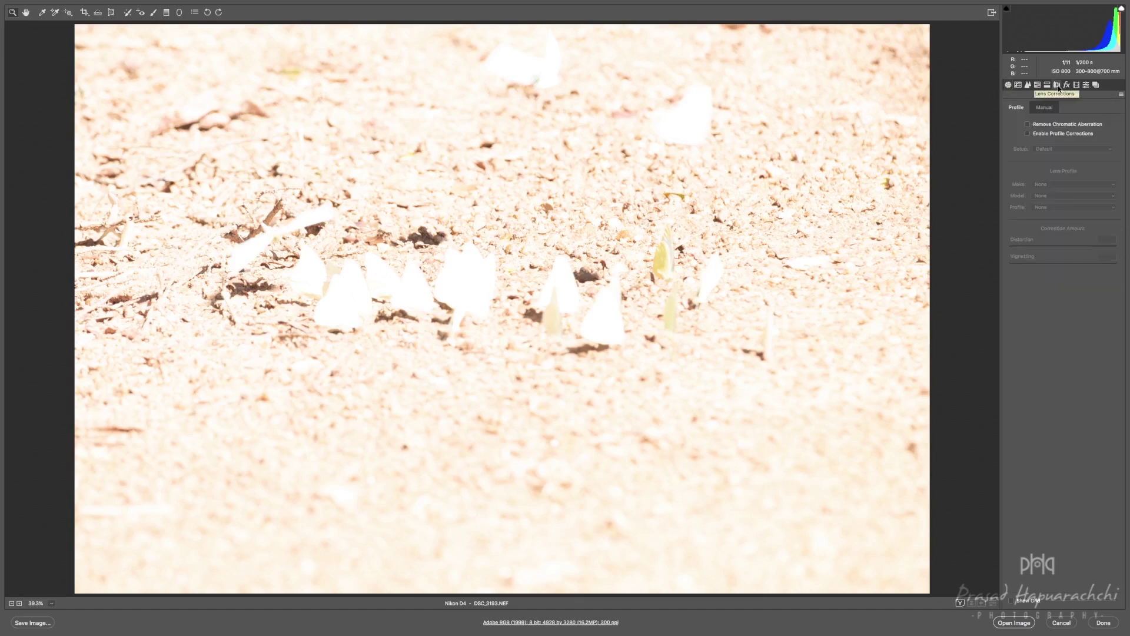
{"action": "left_click", "coordinate": [1028, 124]}
{"action": "left_click", "coordinate": [1027, 135]}
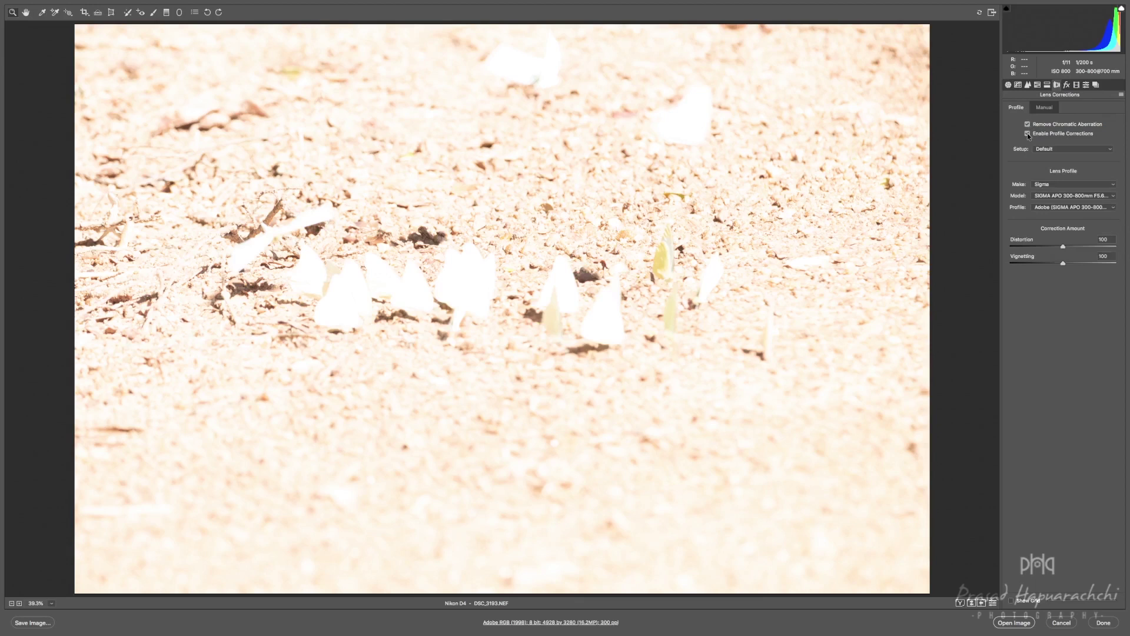
{"action": "left_click", "coordinate": [1028, 134]}
{"action": "left_click", "coordinate": [1027, 134]}
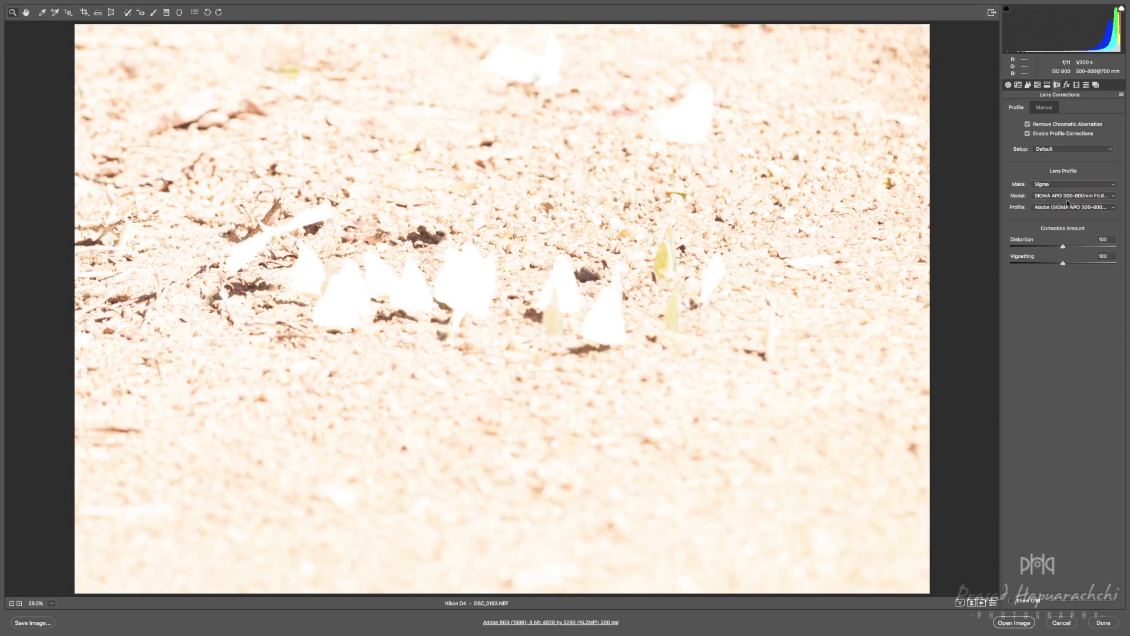
{"action": "left_click", "coordinate": [1105, 196]}
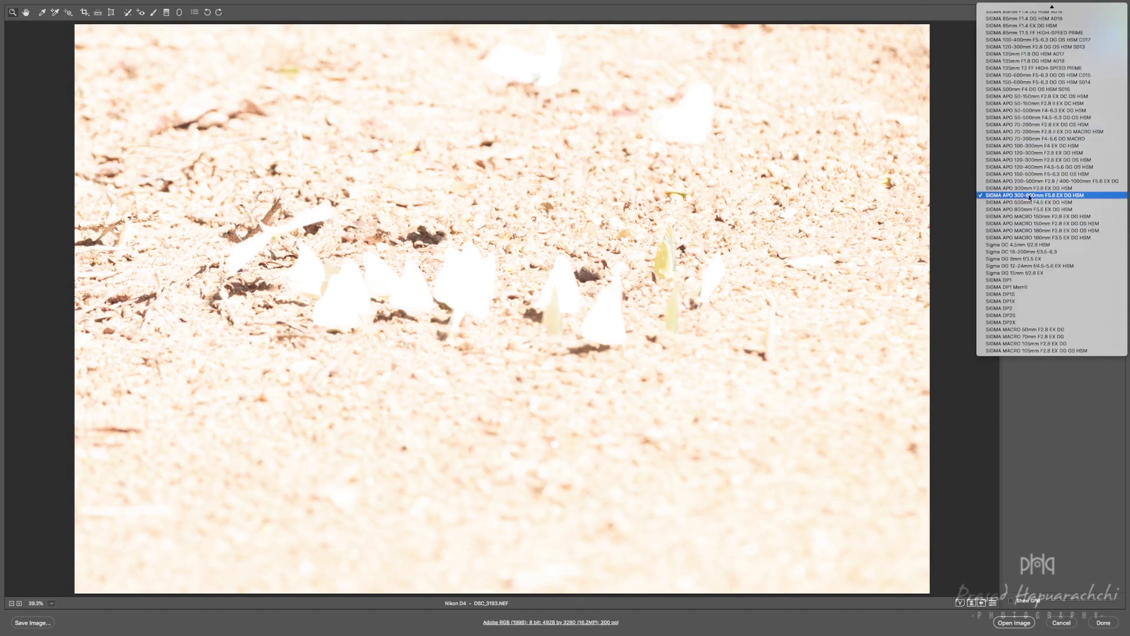
{"action": "left_click", "coordinate": [1029, 195]}
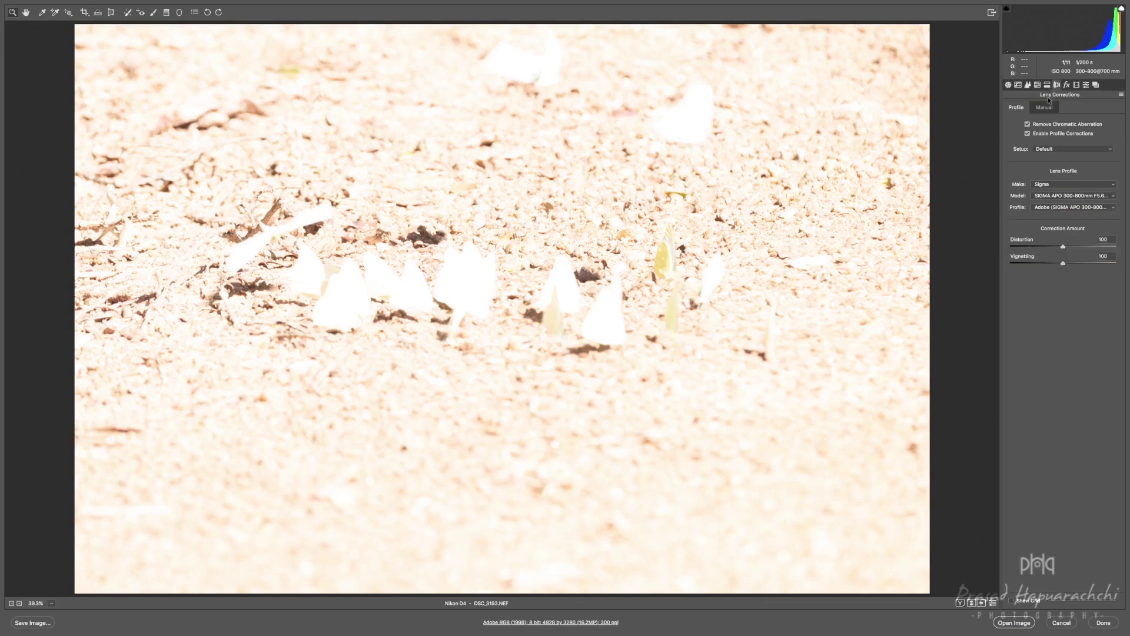
Compare the Black & White treatment with the Color treatment in the basic adjustments, ending on Color
{"action": "left_click", "coordinate": [1008, 85]}
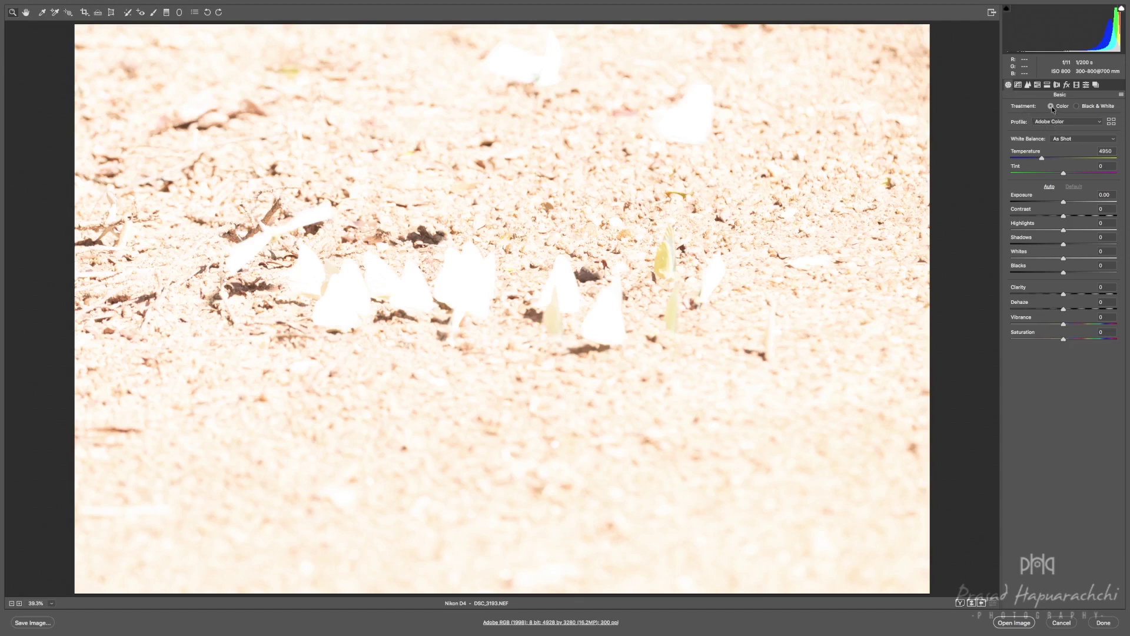
{"action": "left_click", "coordinate": [1078, 107]}
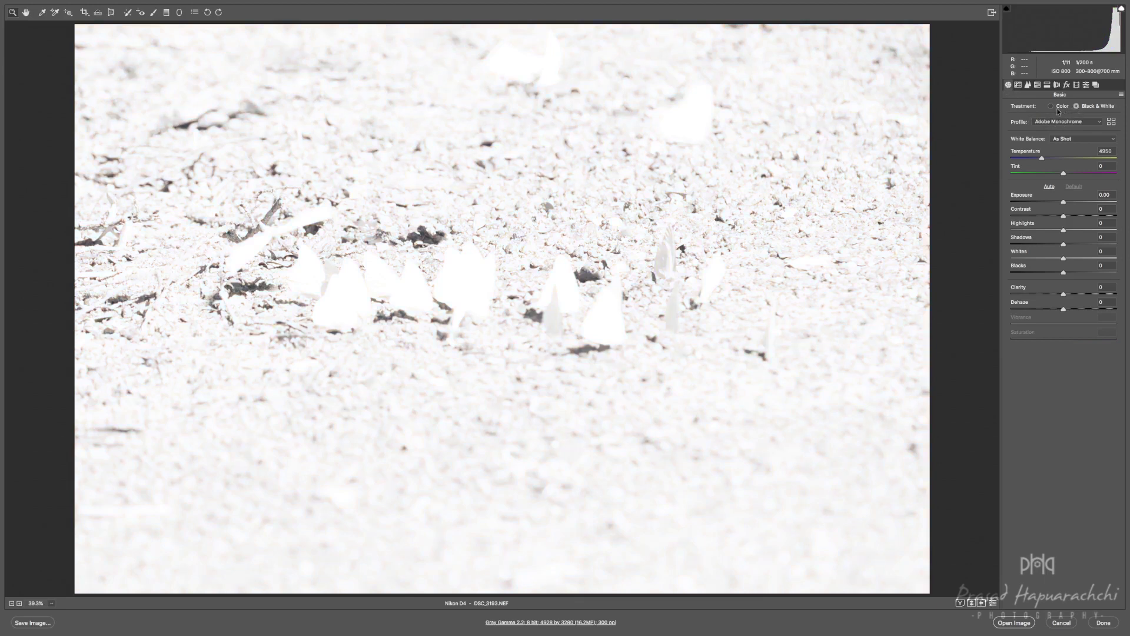
{"action": "left_click", "coordinate": [1050, 107]}
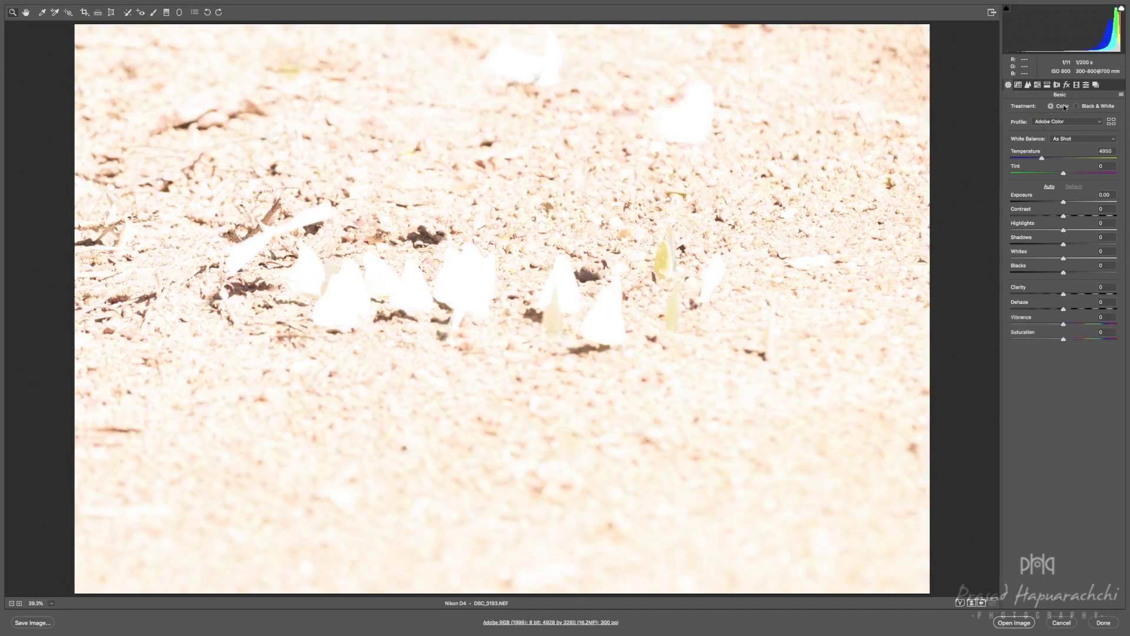
{"action": "left_click", "coordinate": [1079, 106]}
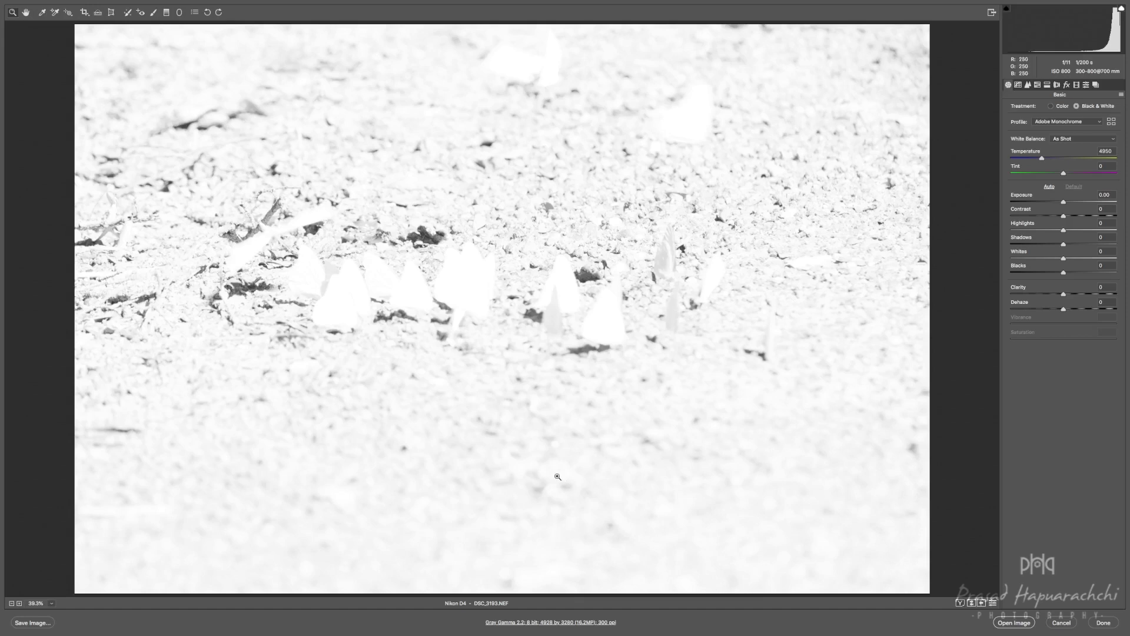
{"action": "left_click", "coordinate": [1050, 105]}
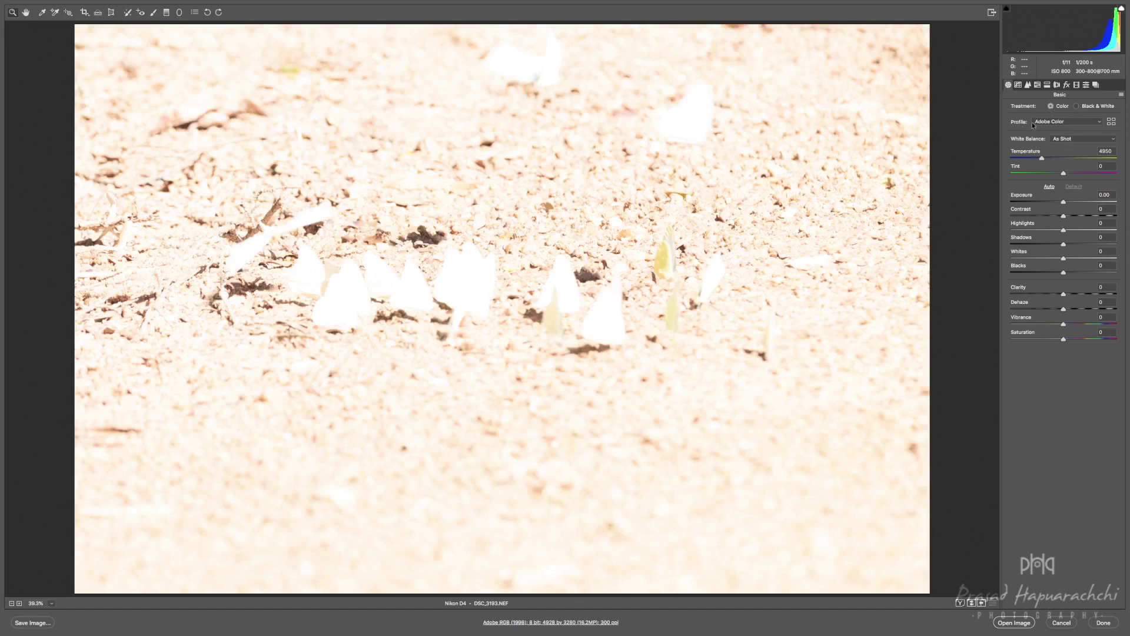
Try the Adobe Landscape, Adobe Portrait and Adobe Monochrome profiles on the photo, and return to Adobe Color
{"action": "left_click", "coordinate": [1089, 123]}
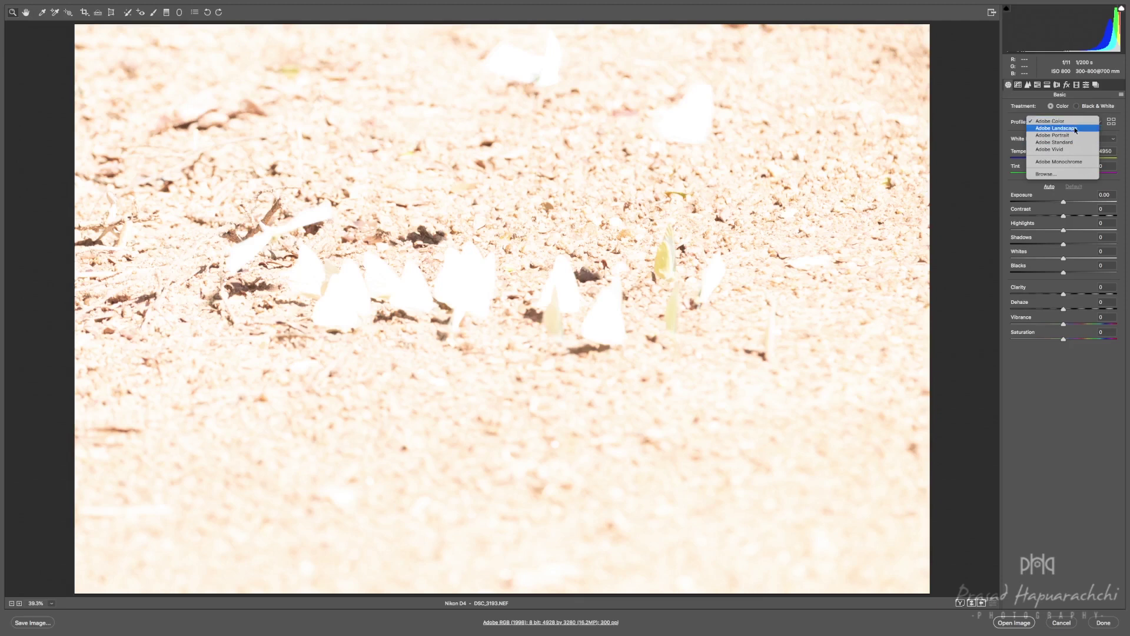
{"action": "left_click", "coordinate": [1074, 128]}
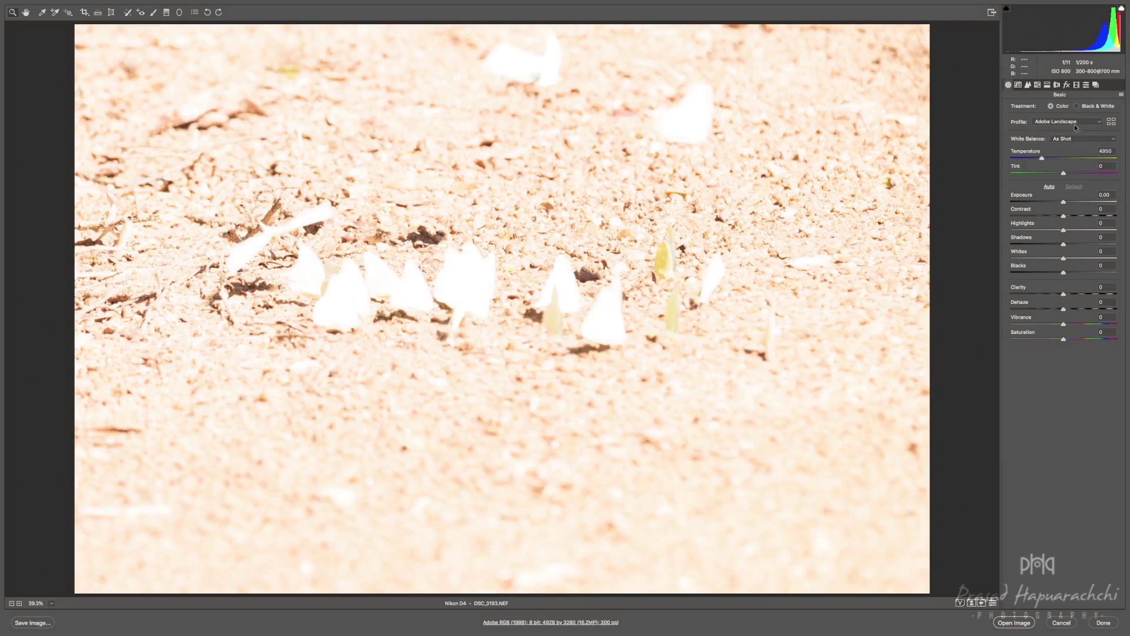
{"action": "left_click", "coordinate": [1075, 127]}
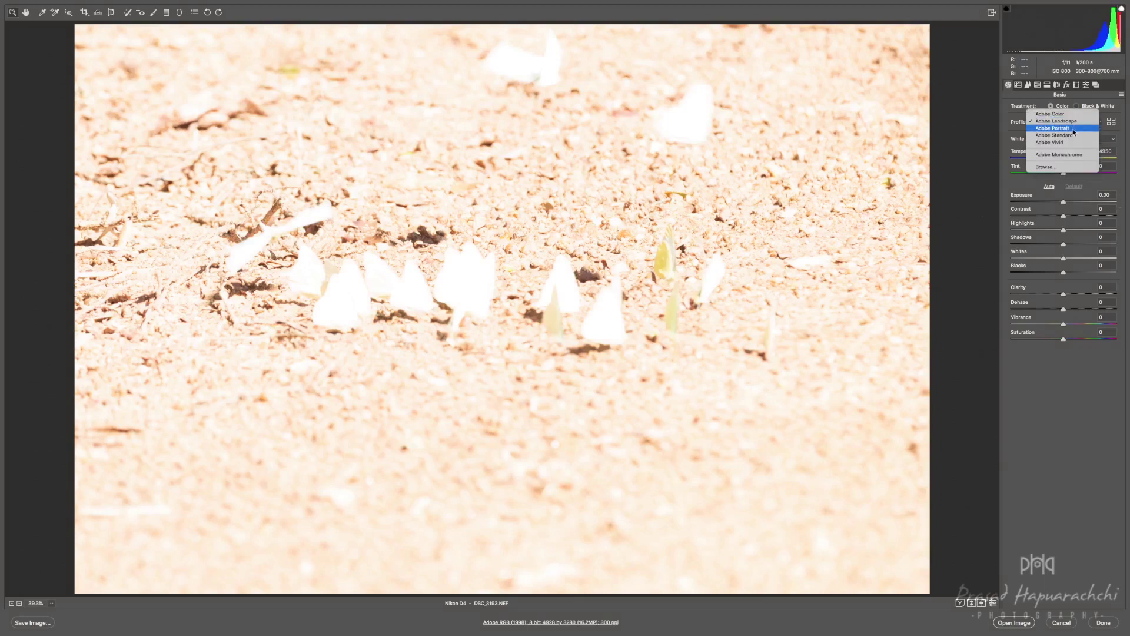
{"action": "left_click", "coordinate": [1073, 128]}
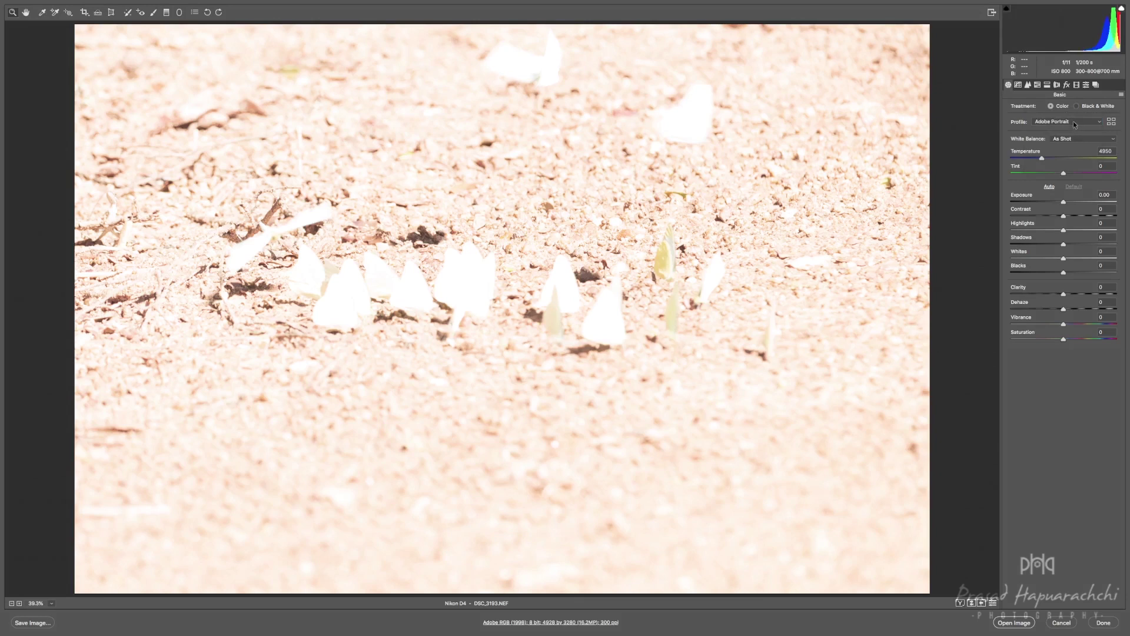
{"action": "left_click", "coordinate": [1076, 124]}
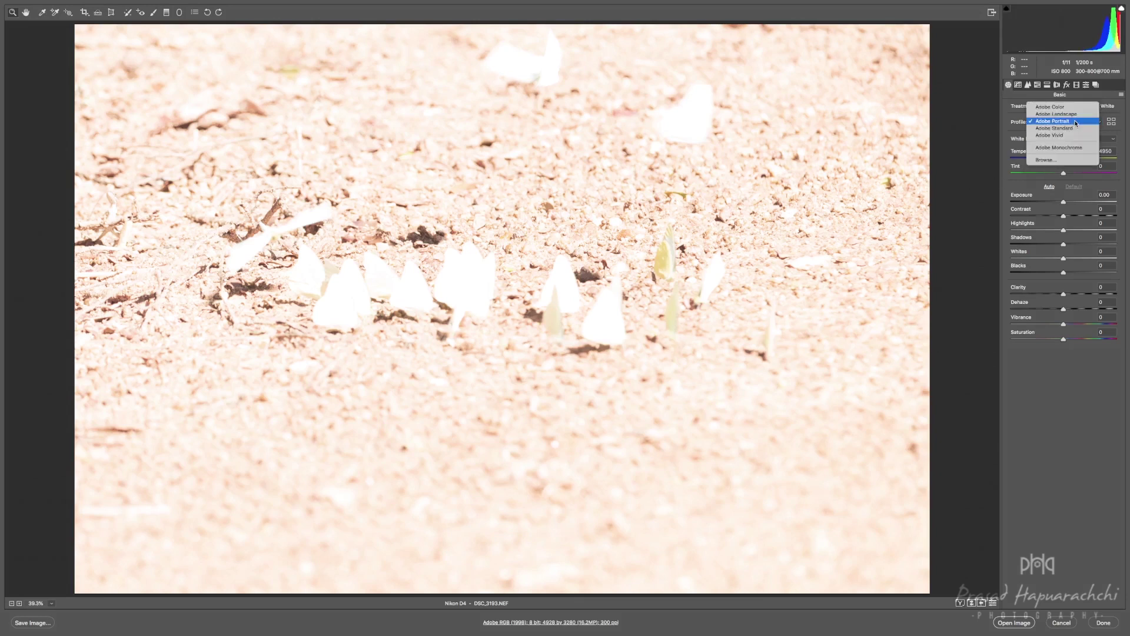
{"action": "left_click", "coordinate": [1062, 148]}
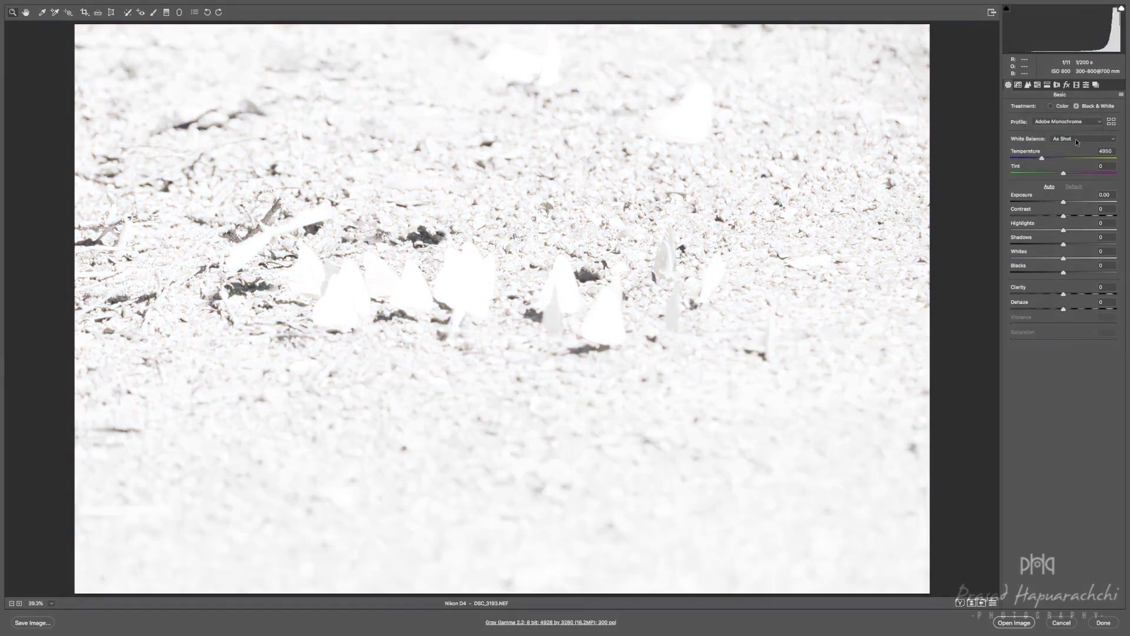
{"action": "left_click", "coordinate": [1076, 121]}
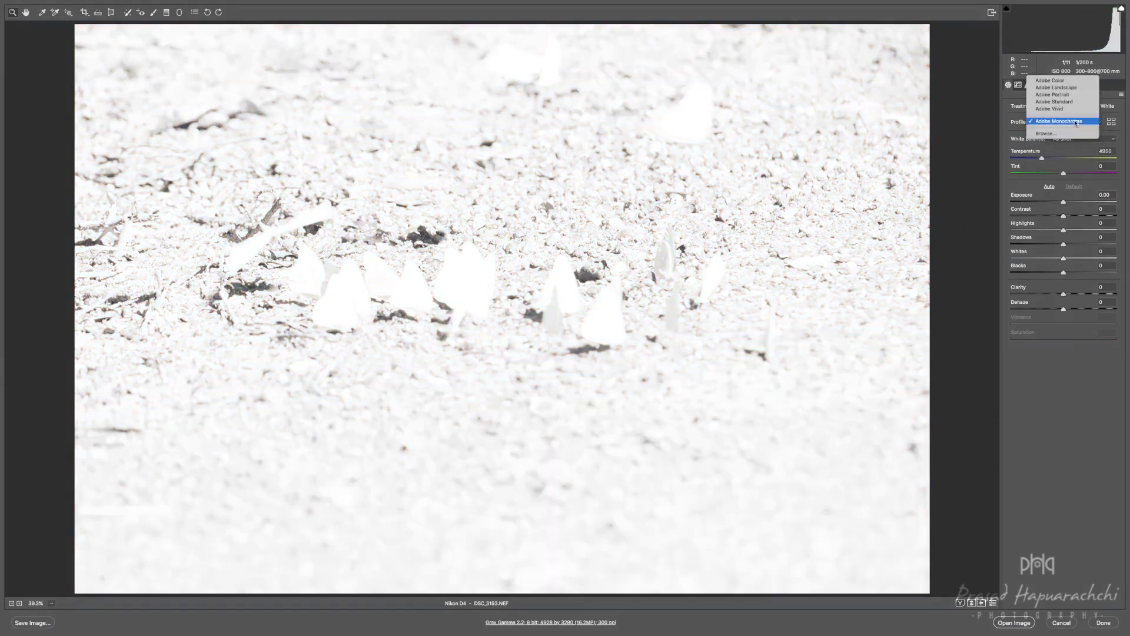
{"action": "left_click", "coordinate": [1053, 80]}
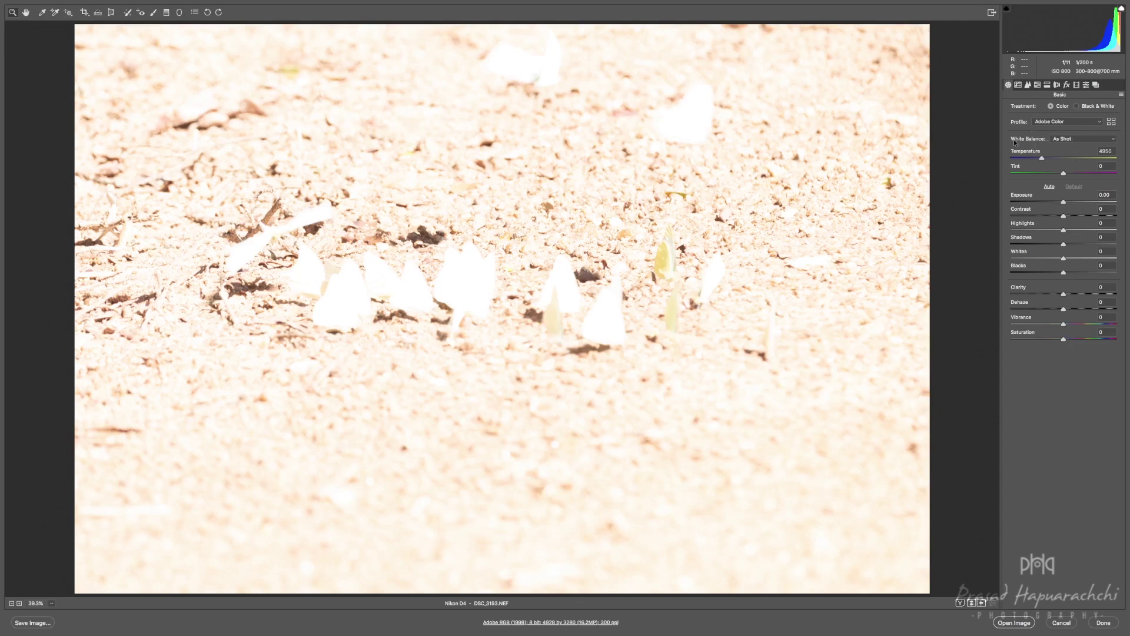
Try the Fluorescent and Auto white balance presets on the photo, and return to As Shot
{"action": "left_click", "coordinate": [1072, 140]}
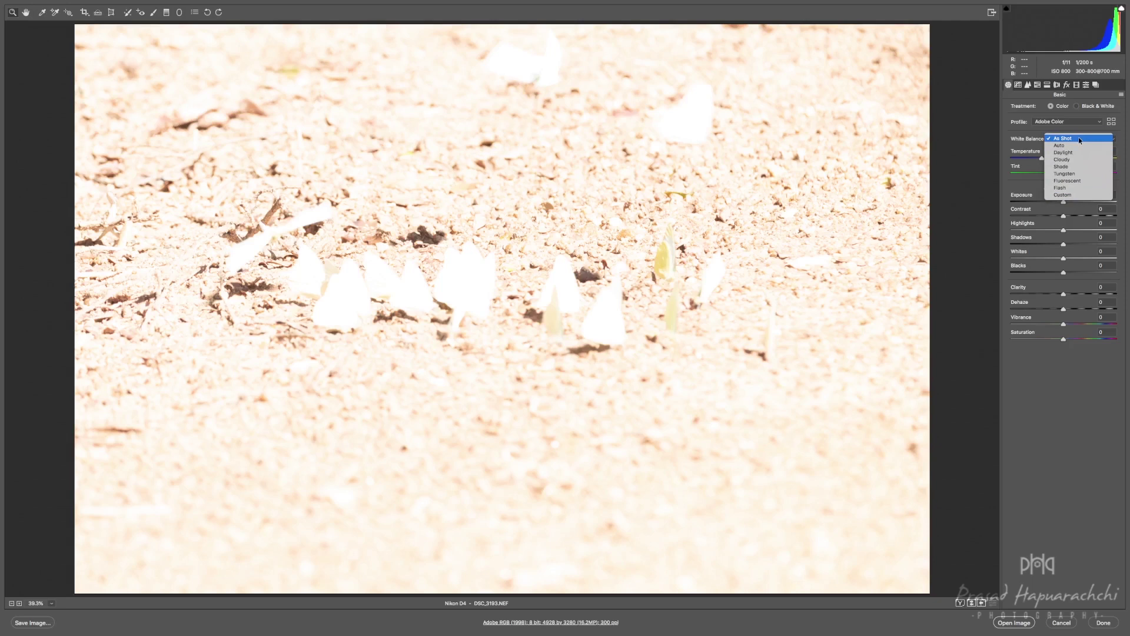
{"action": "left_click", "coordinate": [1082, 179]}
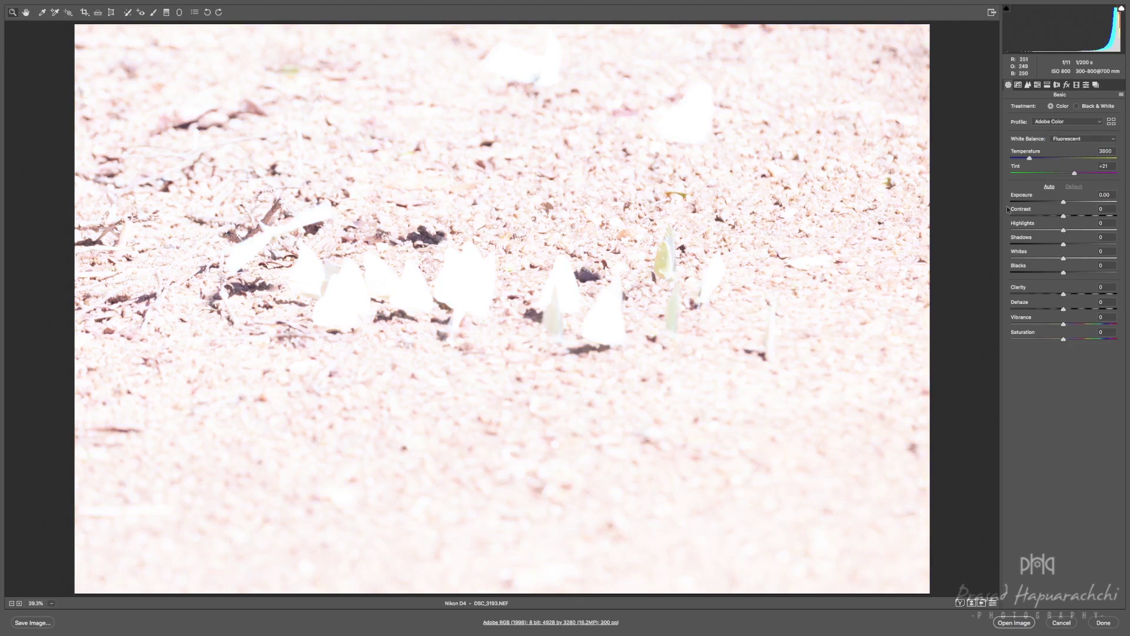
{"action": "left_click", "coordinate": [1074, 141]}
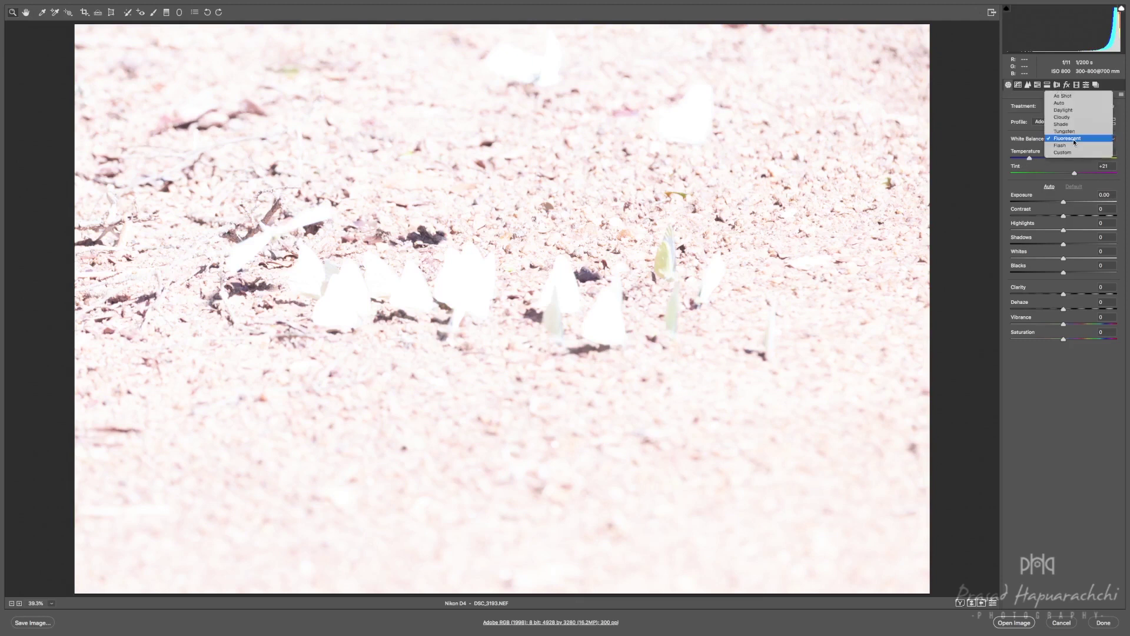
{"action": "left_click", "coordinate": [1062, 103]}
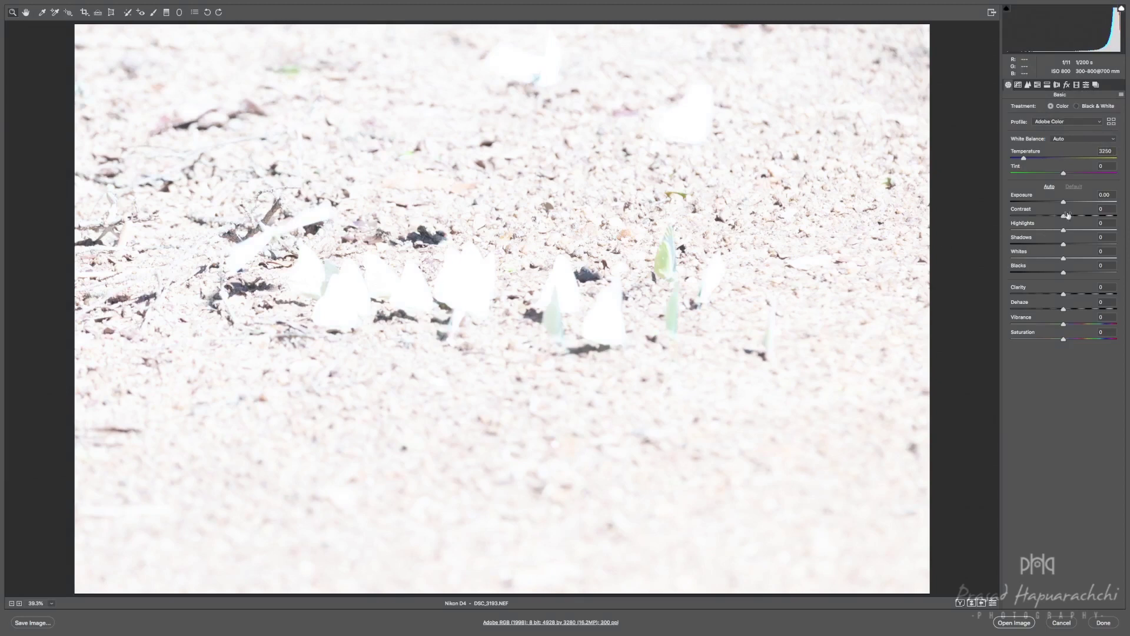
{"action": "left_click", "coordinate": [1069, 139]}
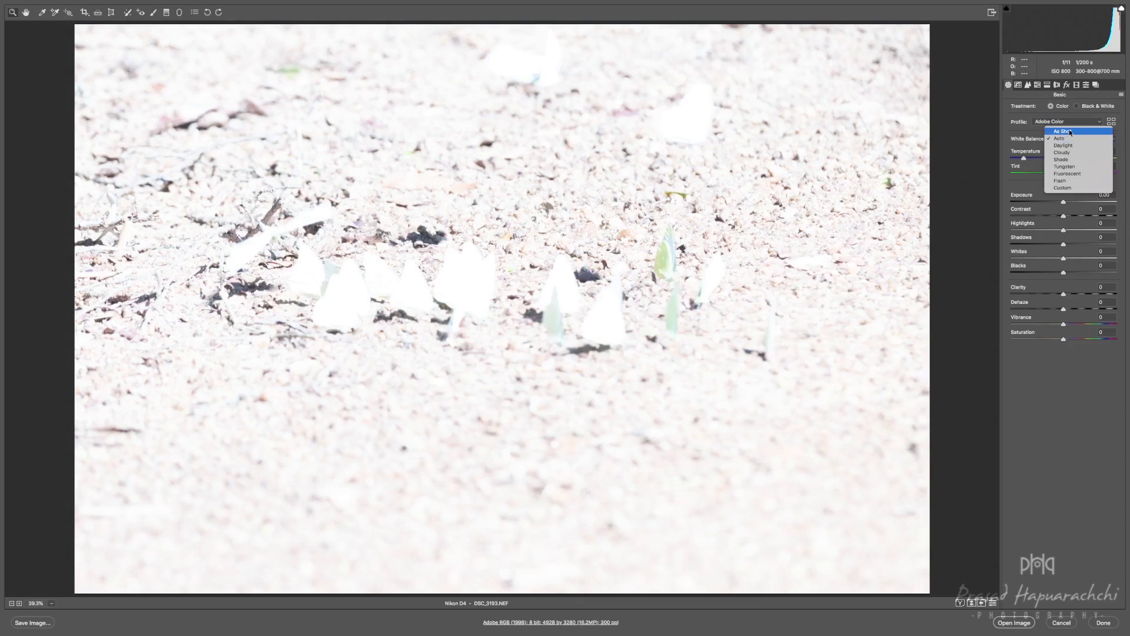
{"action": "left_click", "coordinate": [1070, 132]}
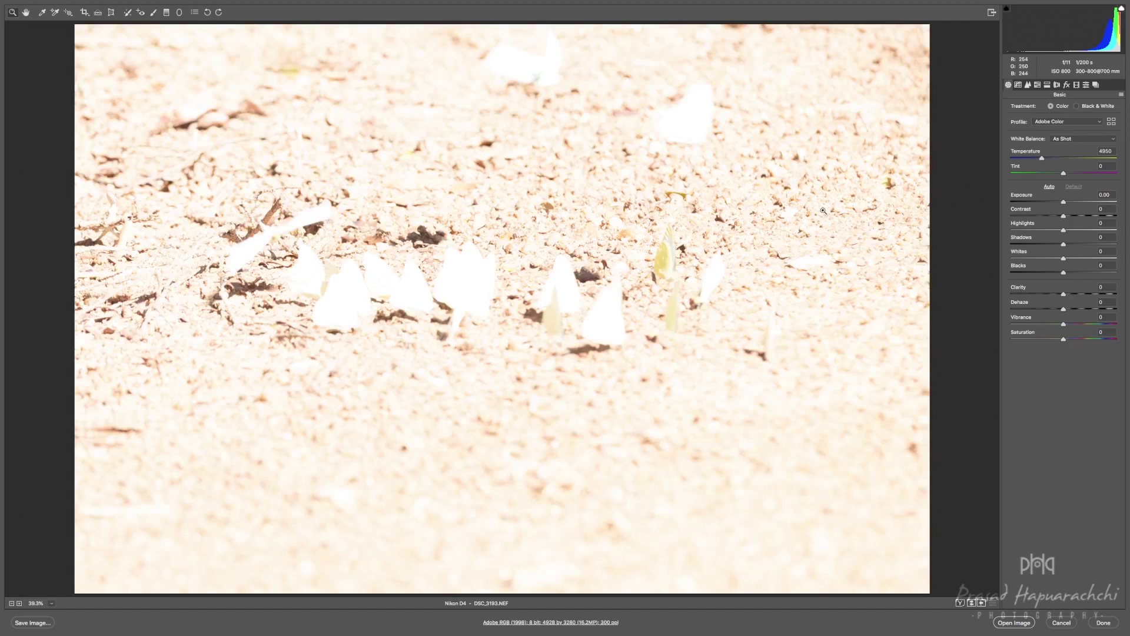
Try a custom white balance with the Temperature raised to 5300, and restore the As Shot setting
{"action": "left_click", "coordinate": [1065, 141]}
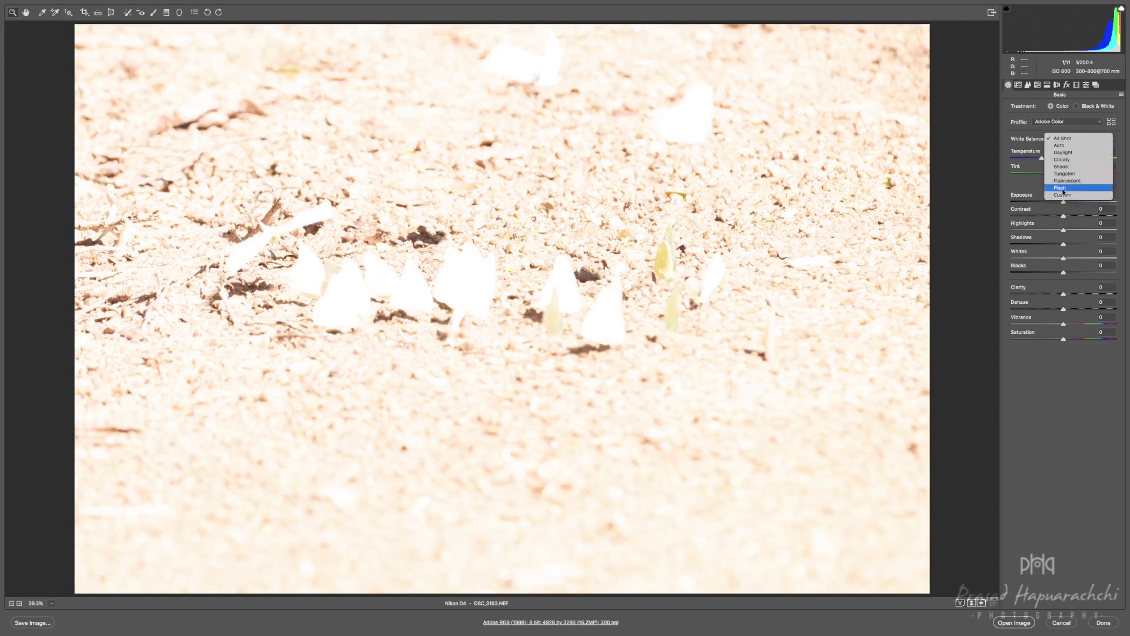
{"action": "left_click", "coordinate": [1036, 155]}
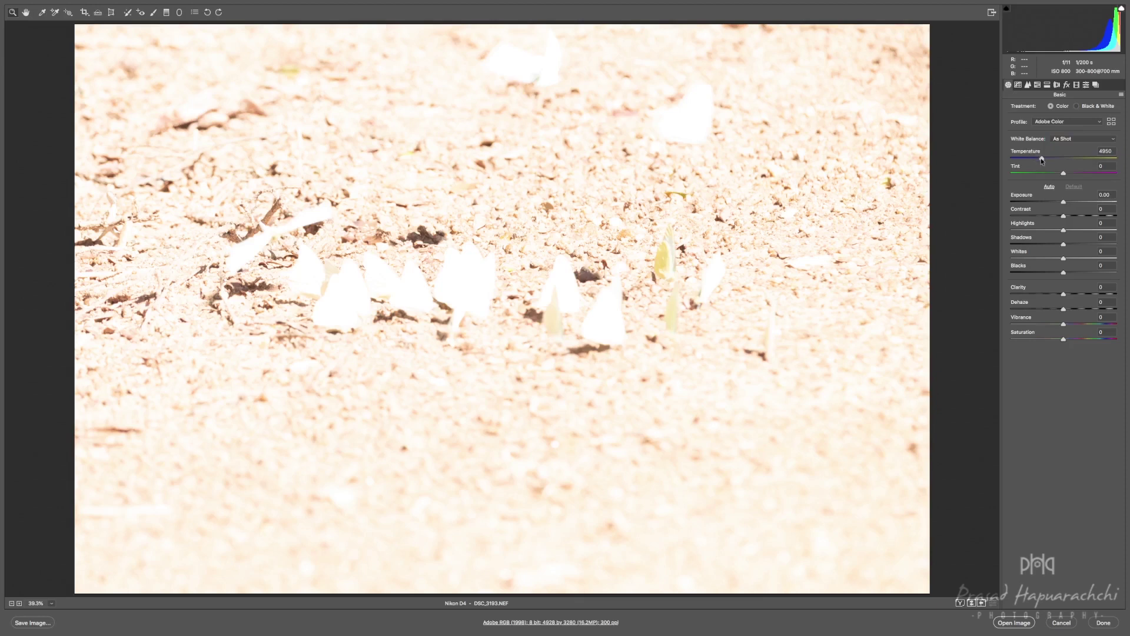
{"action": "mouse_move", "coordinate": [1042, 160]}
{"action": "left_mouse_down"}
{"action": "mouse_move", "coordinate": [1015, 161]}
{"action": "mouse_move", "coordinate": [1103, 161]}
{"action": "mouse_move", "coordinate": [1030, 161]}
{"action": "mouse_move", "coordinate": [1047, 161]}
{"action": "left_mouse_up"}
{"action": "left_click", "coordinate": [1071, 139]}
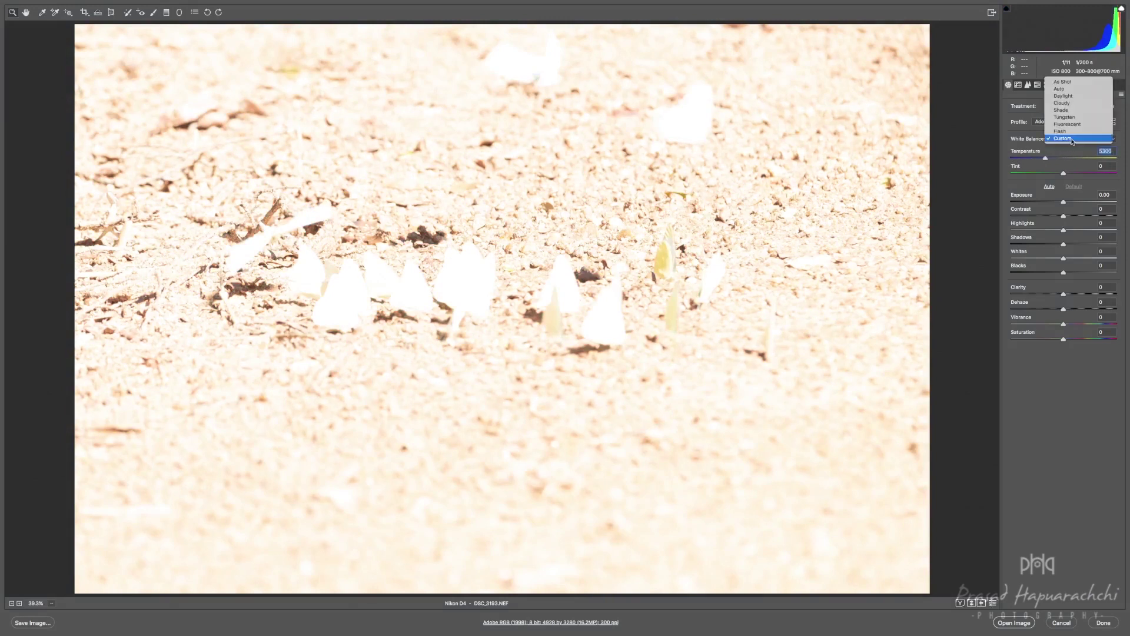
{"action": "left_click", "coordinate": [1066, 81]}
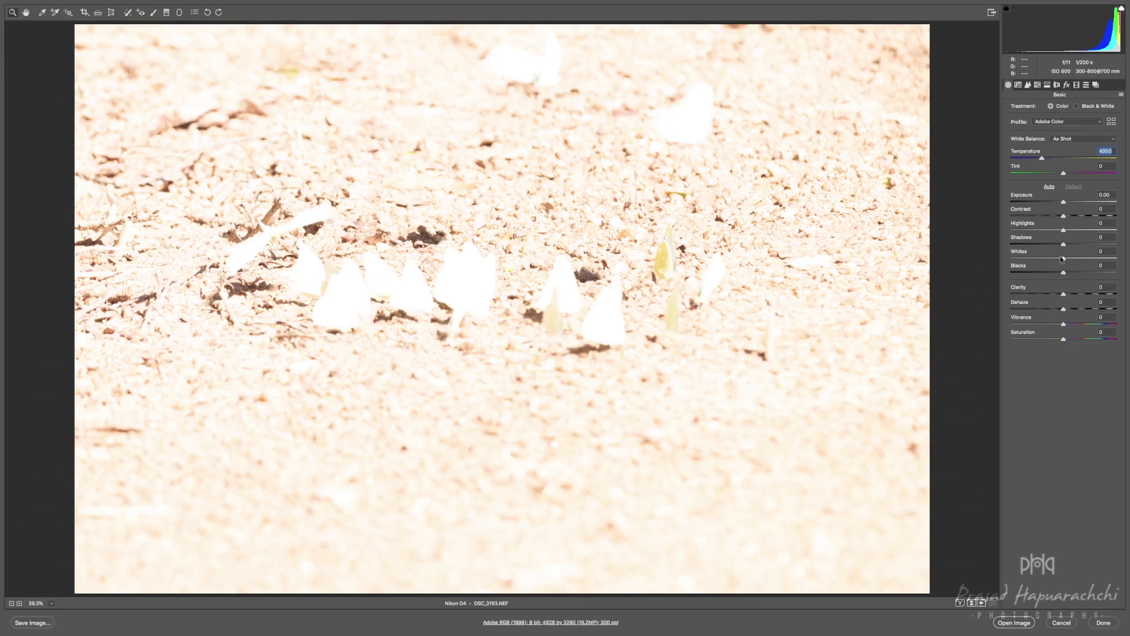
Apply the automatic tone correction and fine-tune it with Exposure -2.10, Blacks -19, Clarity +8, Dehaze +4 and Vibrance +16
{"action": "left_click", "coordinate": [1048, 186]}
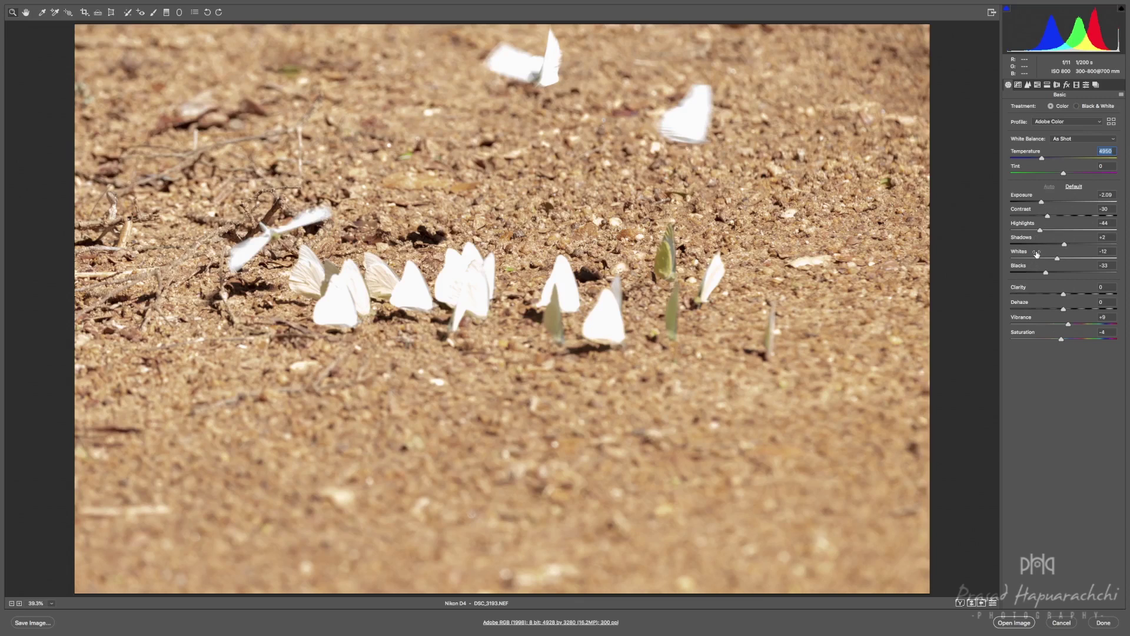
{"action": "left_click_drag", "start_coordinate": [1046, 274], "coordinate": [1065, 309]}
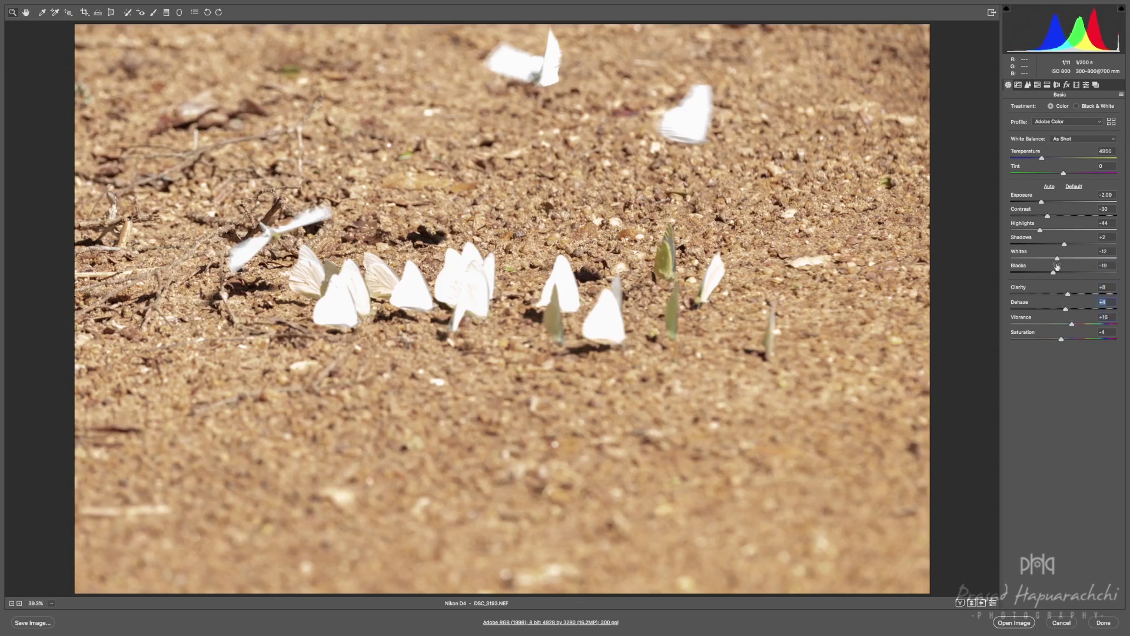
{"action": "left_click", "coordinate": [1040, 202]}
Lower Highlights to -59 and Shadows to -29 while checking the white butterflies up close
{"action": "left_click", "coordinate": [530, 308]}
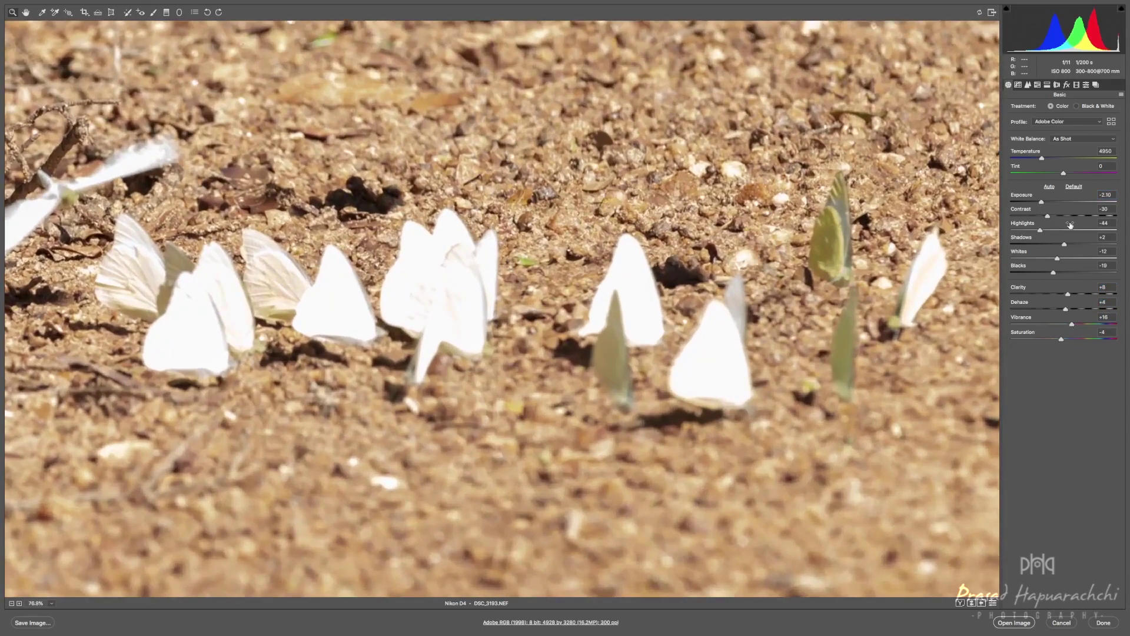
{"action": "mouse_move", "coordinate": [1038, 228]}
{"action": "left_mouse_down"}
{"action": "mouse_move", "coordinate": [1057, 246]}
{"action": "mouse_move", "coordinate": [1048, 247]}
{"action": "left_mouse_up"}
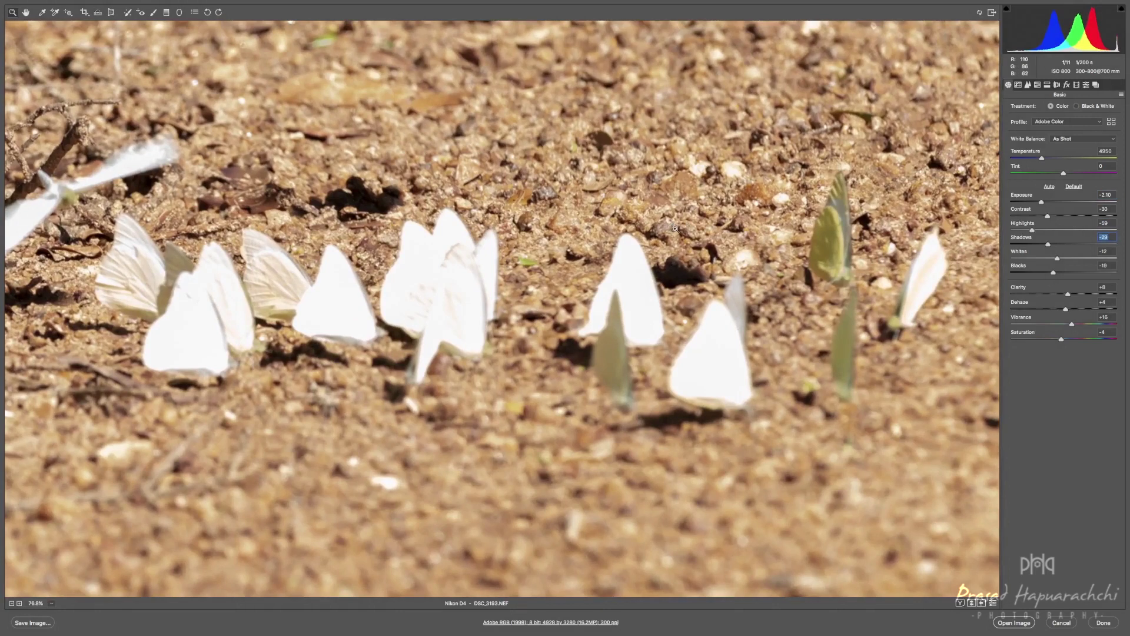
{"action": "key", "text": "super+0"}
{"action": "scroll", "coordinate": [618, 176], "scroll_direction": "up", "scroll_amount": 1}
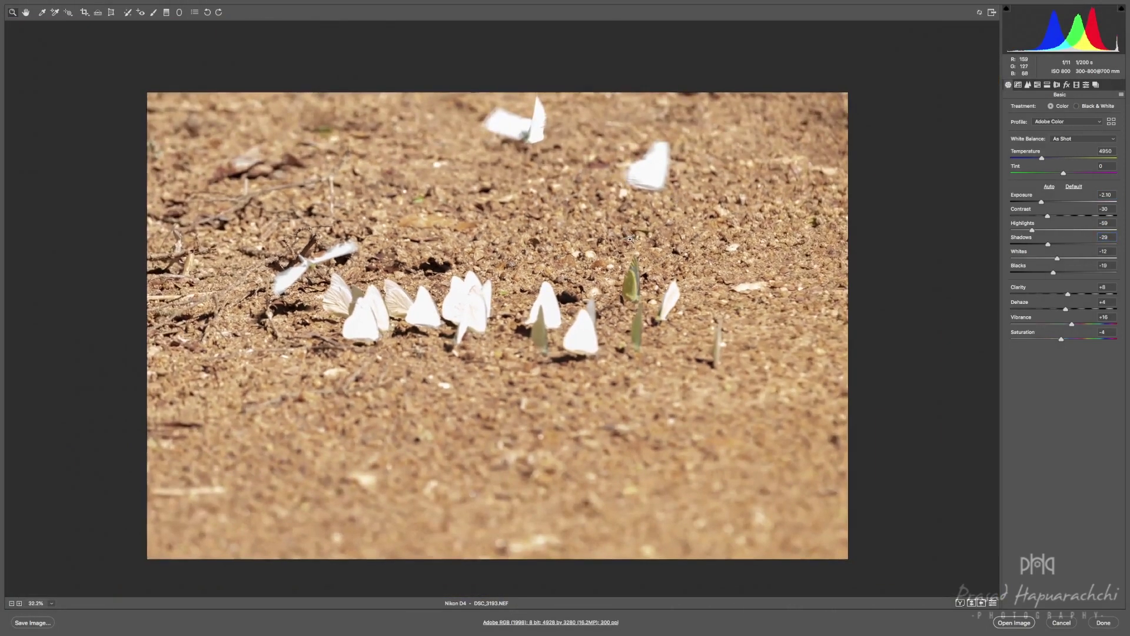
Reset the tone settings to their defaults, reapply the automatic tone correction, and finish the raw edit without opening the image
{"action": "left_click", "coordinate": [1074, 186]}
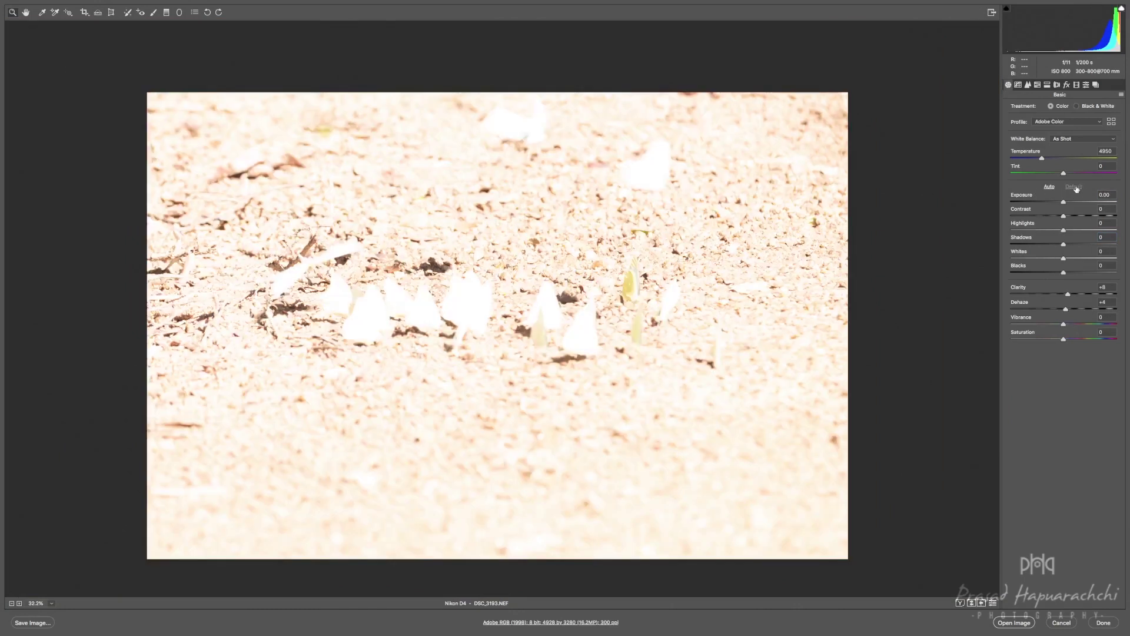
{"action": "left_click", "coordinate": [1049, 187]}
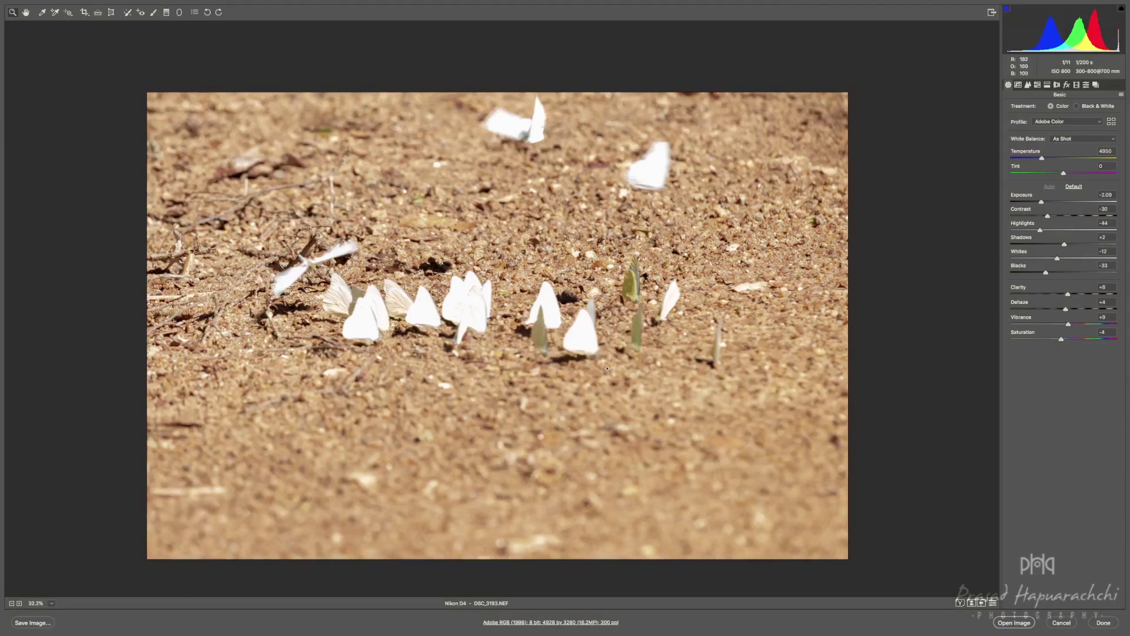
{"action": "left_click", "coordinate": [1101, 622]}
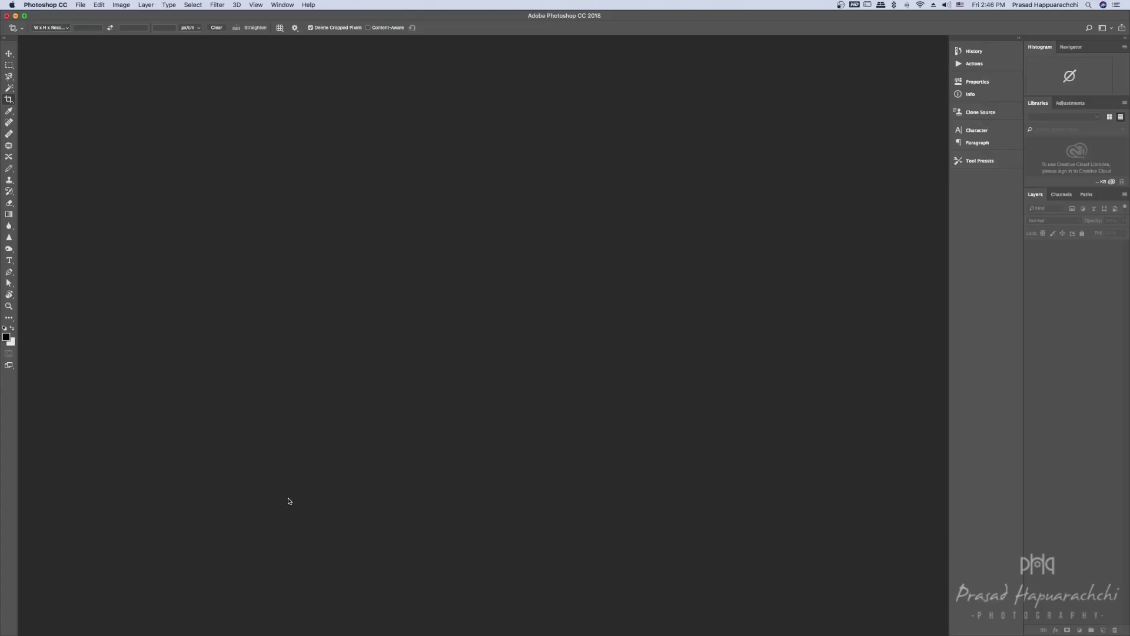
Switch to Finder and compare the previews of DSC_3193.NEF and its sidecar file DSC_3193.xmp
{"action": "mouse_move", "coordinate": [278, 633]}
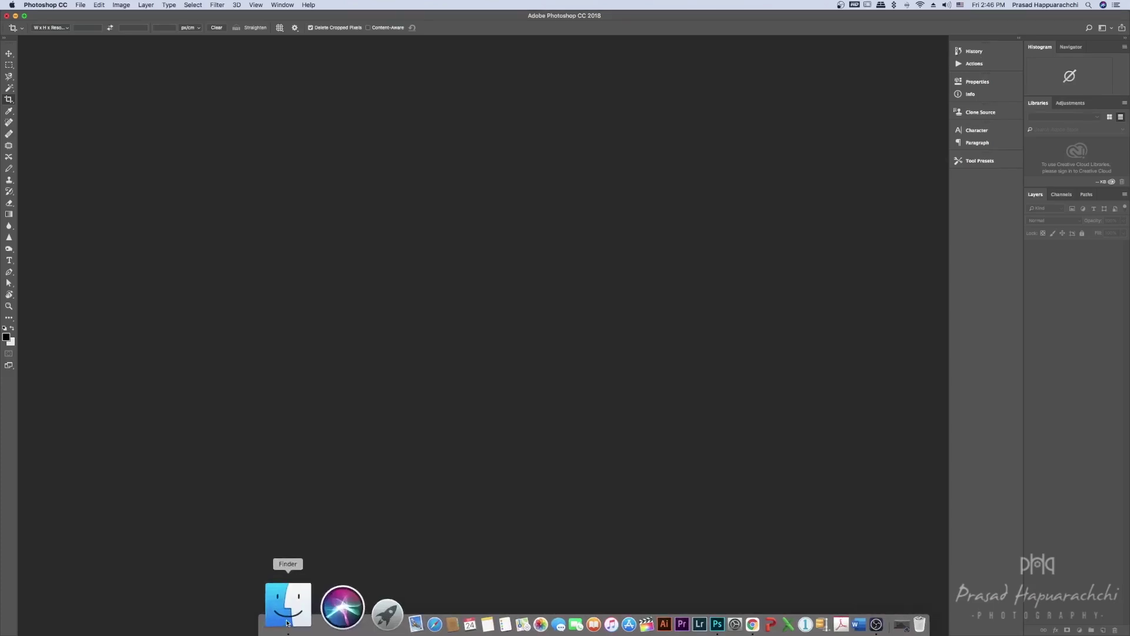
{"action": "left_click", "coordinate": [299, 612]}
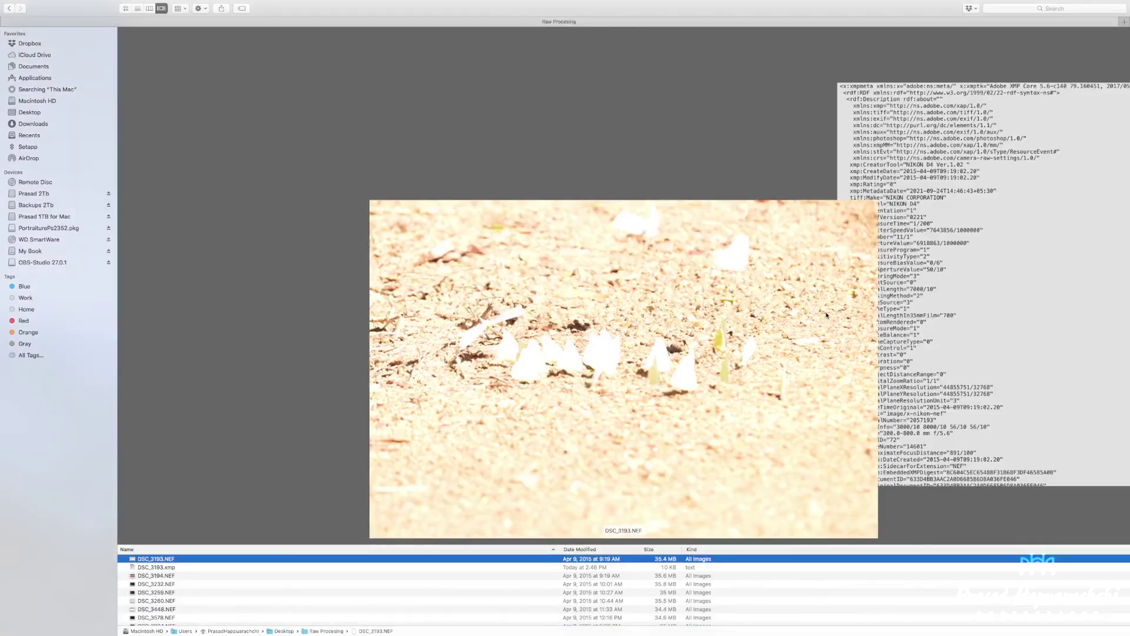
{"action": "key", "text": "Down"}
{"action": "key", "text": "Up"}
{"action": "key", "text": "Down"}
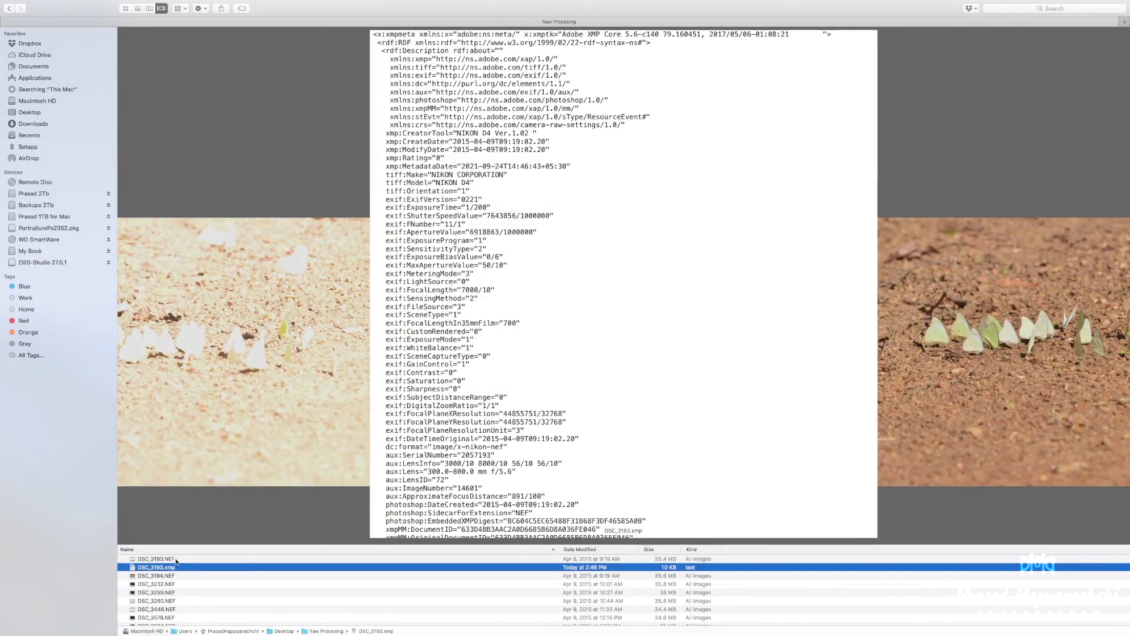
{"action": "key", "text": "Up"}
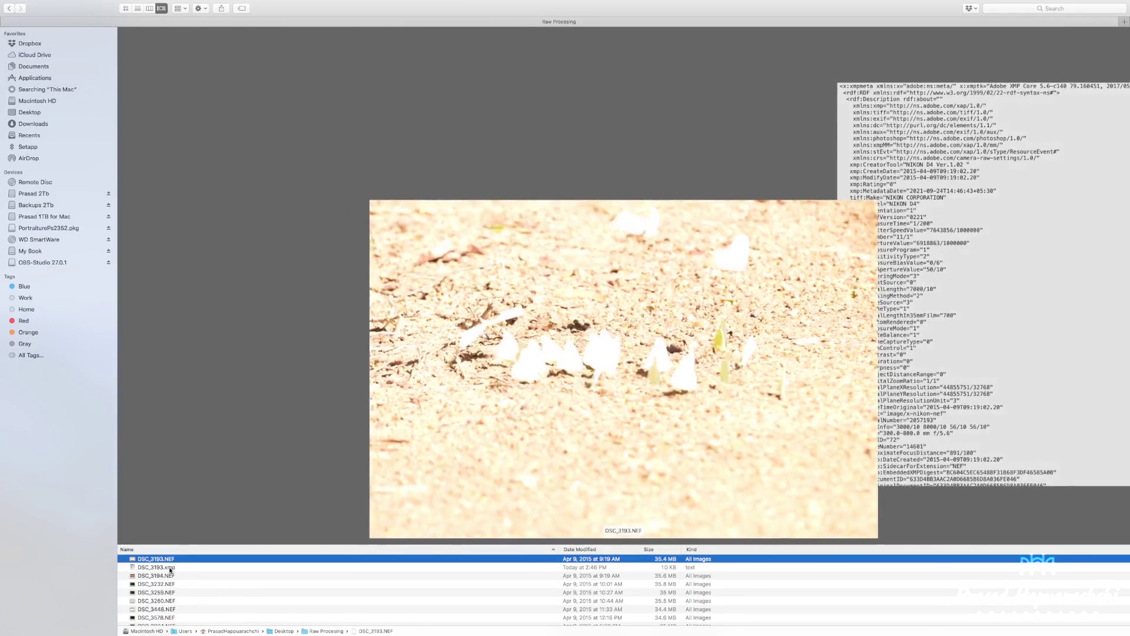
{"action": "key", "text": "Down"}
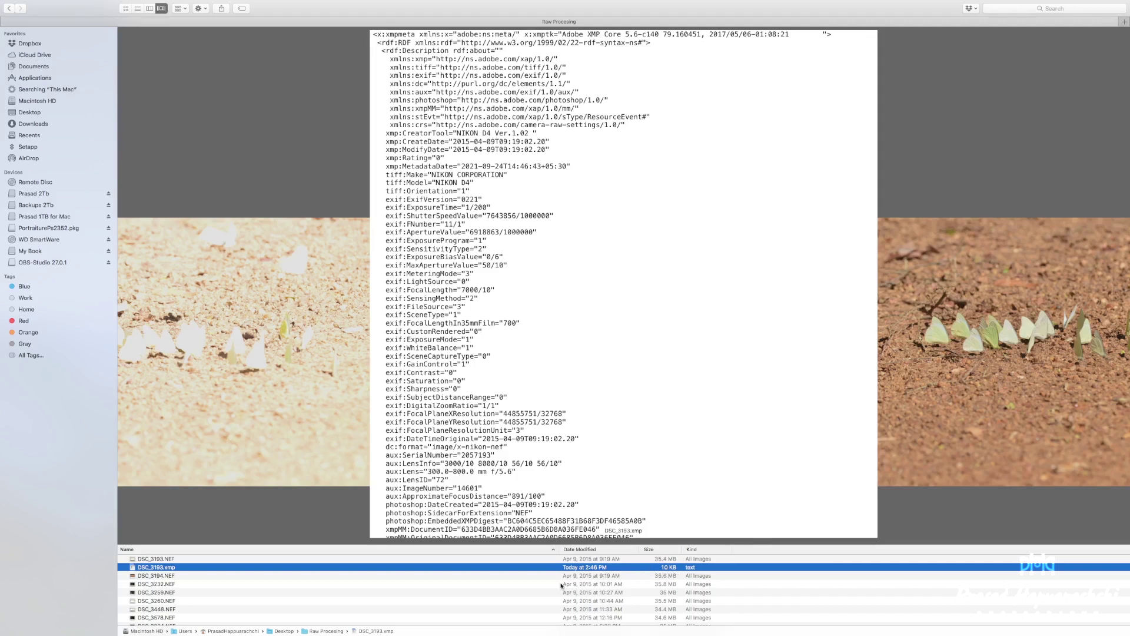
{"action": "left_click", "coordinate": [162, 559]}
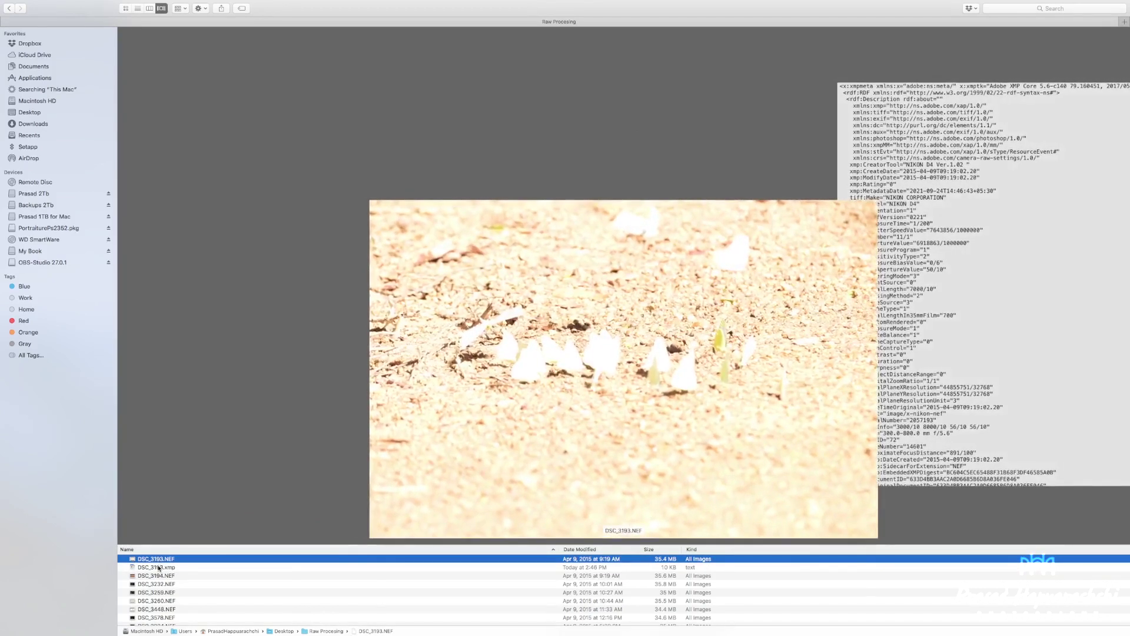
{"action": "left_click", "coordinate": [159, 567]}
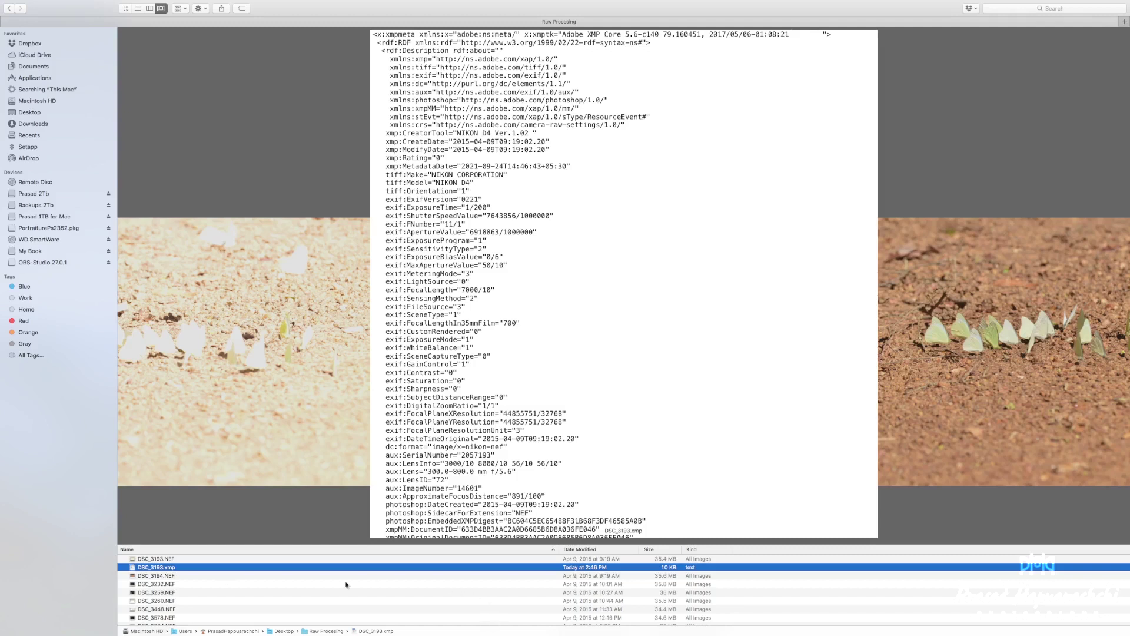
Preview the photo DSC_3194.NEF and browse on to DSC_3259.NEF
{"action": "left_click", "coordinate": [191, 578]}
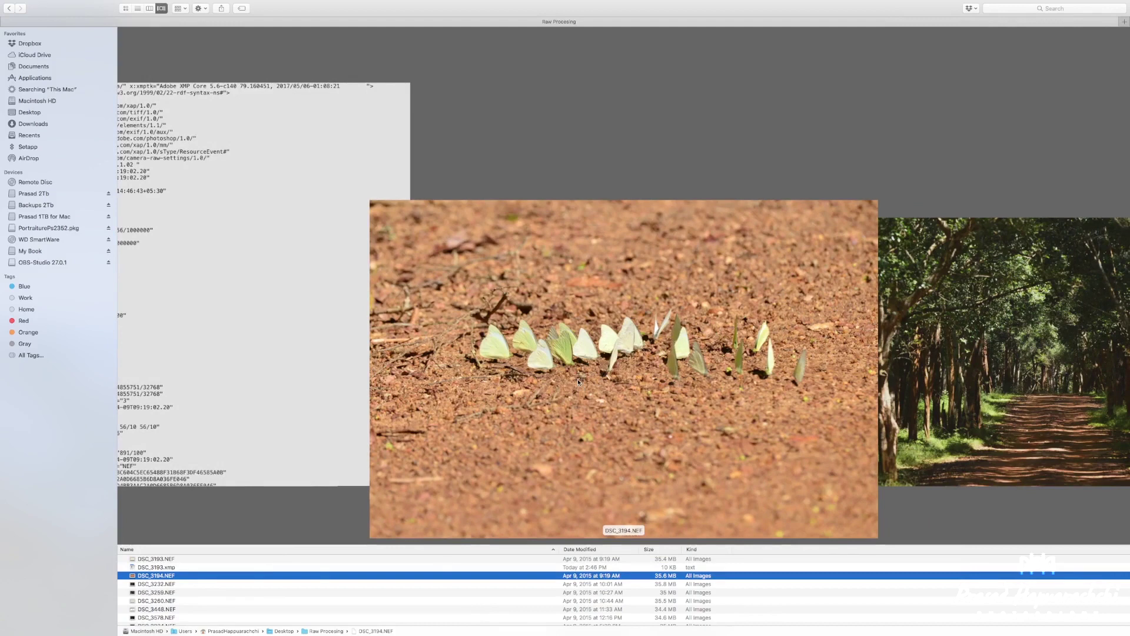
{"action": "key", "text": "Down"}
{"action": "key", "text": "Down"}
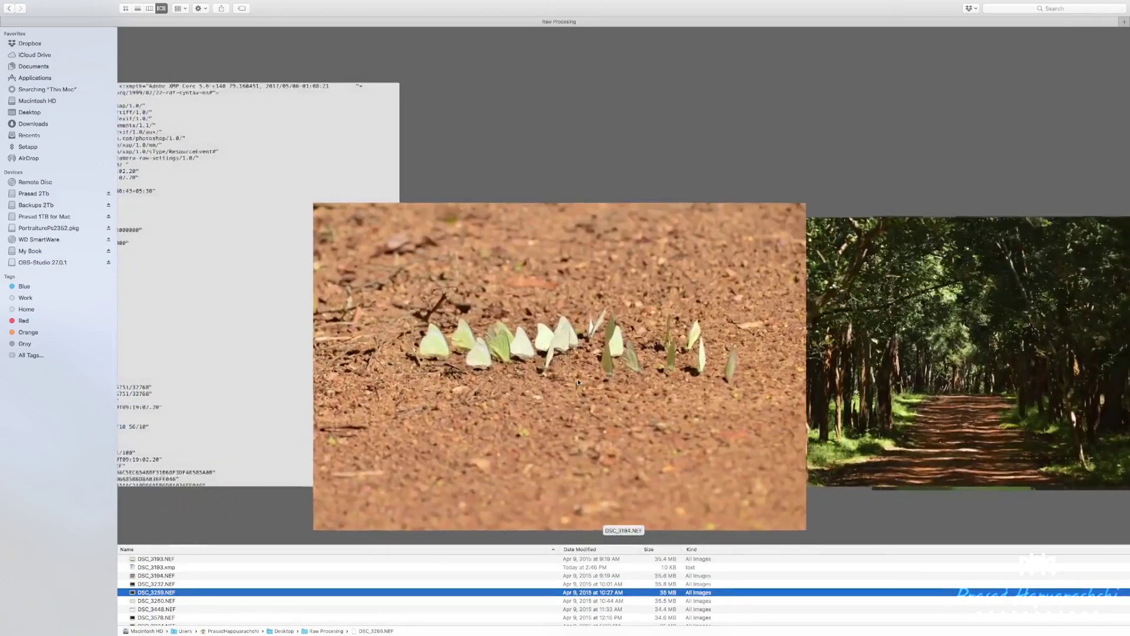
Open DSC_3232.NEF in Camera Raw and apply the automatic tone correction, comparing the forest road before and after
{"action": "key", "text": "Up"}
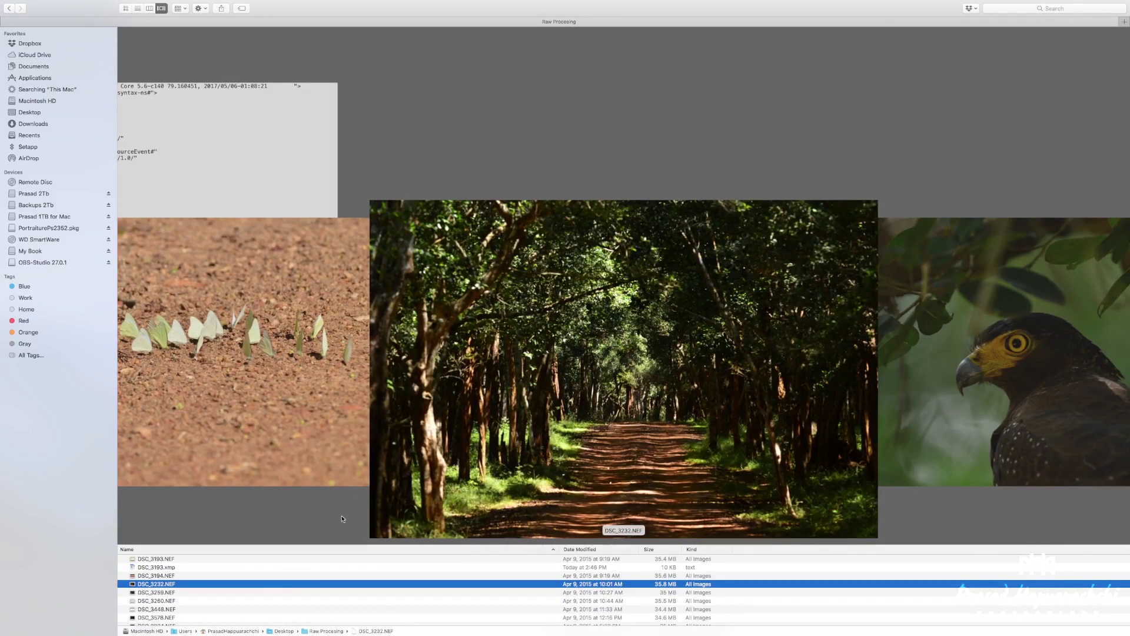
{"action": "left_click_drag", "start_coordinate": [262, 584], "coordinate": [648, 619]}
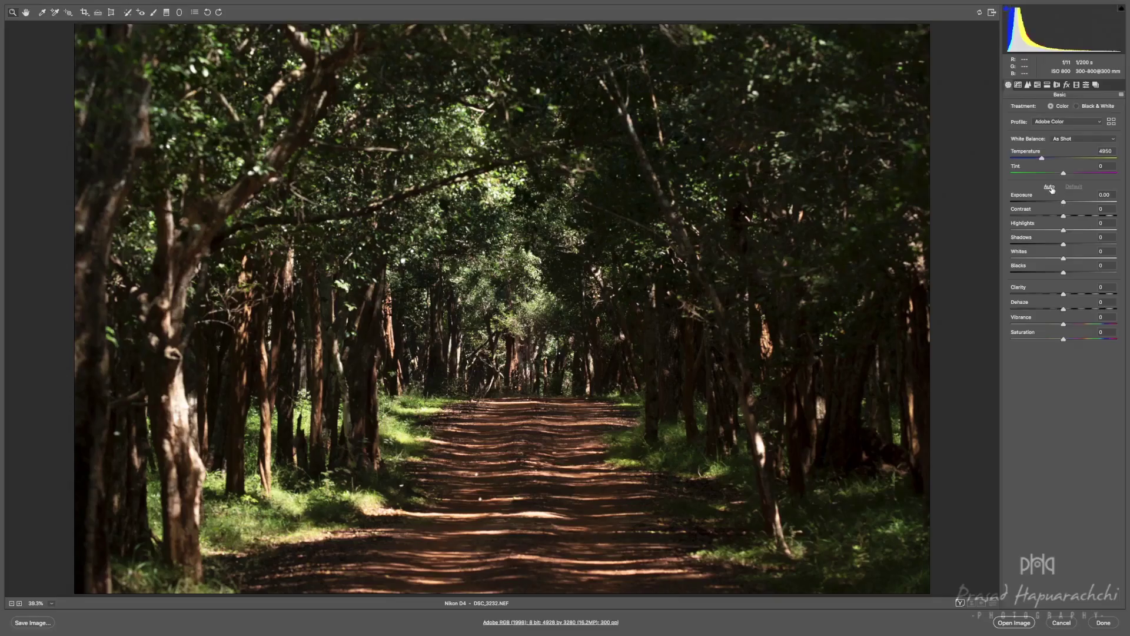
{"action": "left_click", "coordinate": [1049, 187]}
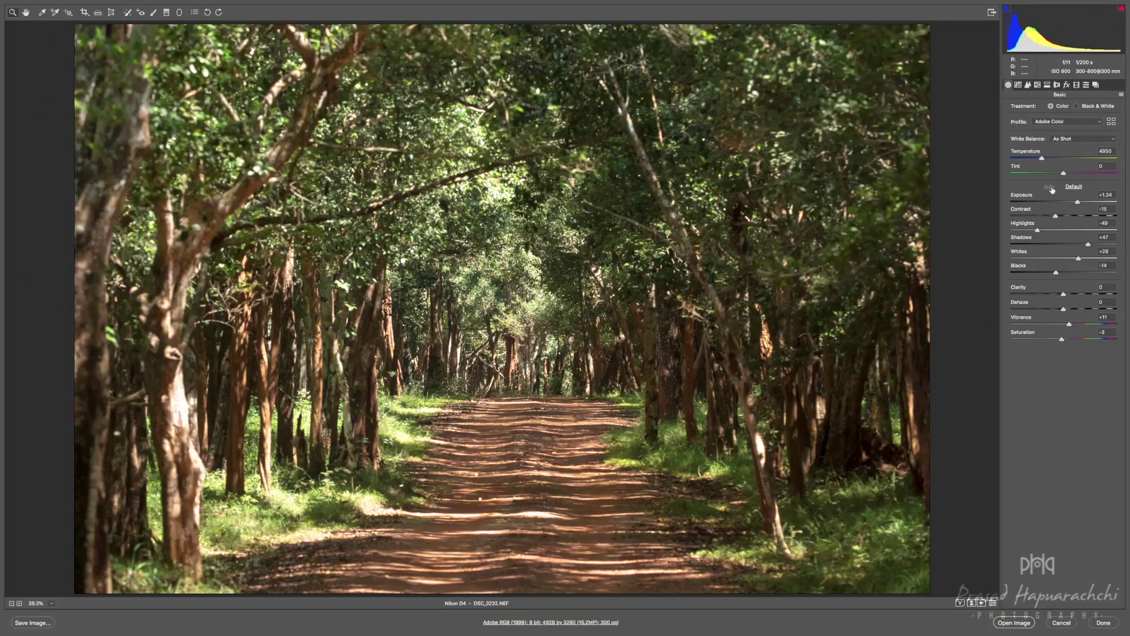
{"action": "key", "text": "p"}
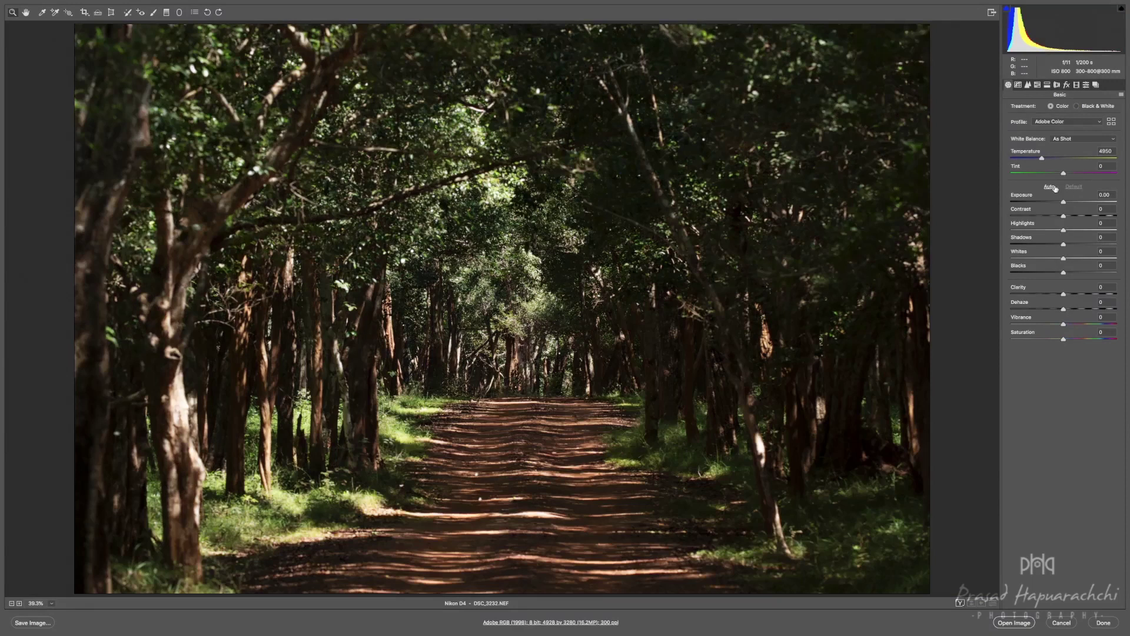
{"action": "key", "text": "p"}
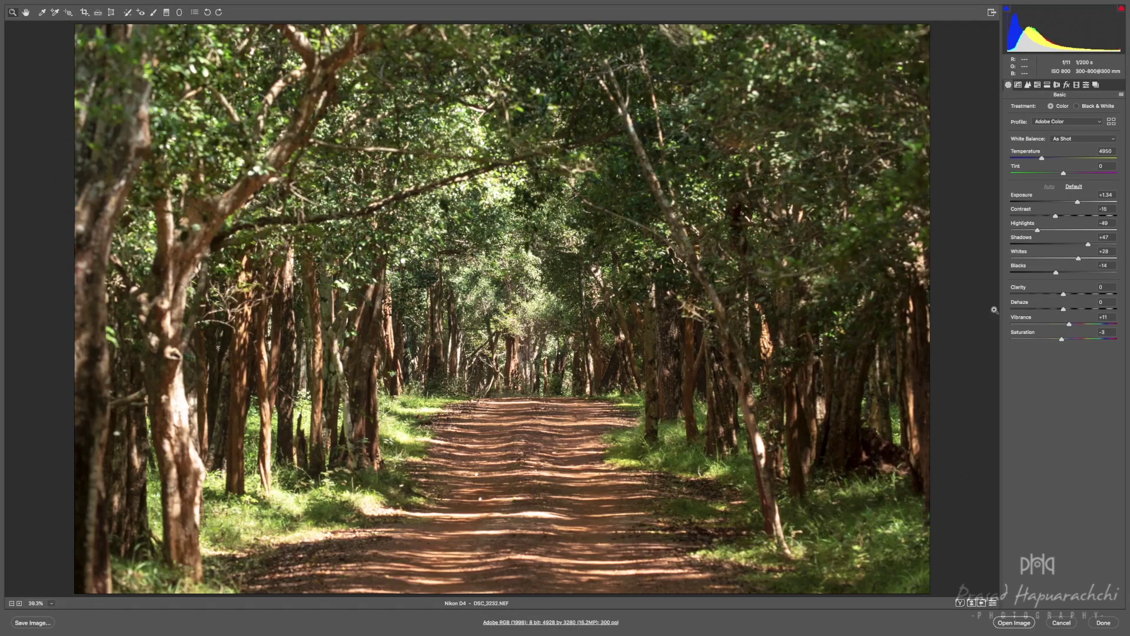
Set Exposure to +0.90, Highlights to -79, Whites to -28 and Blacks to +35, slightly raise Clarity, Dehaze and Vibrance, and finish the raw edit
{"action": "left_click_drag", "start_coordinate": [1078, 203], "coordinate": [1022, 231]}
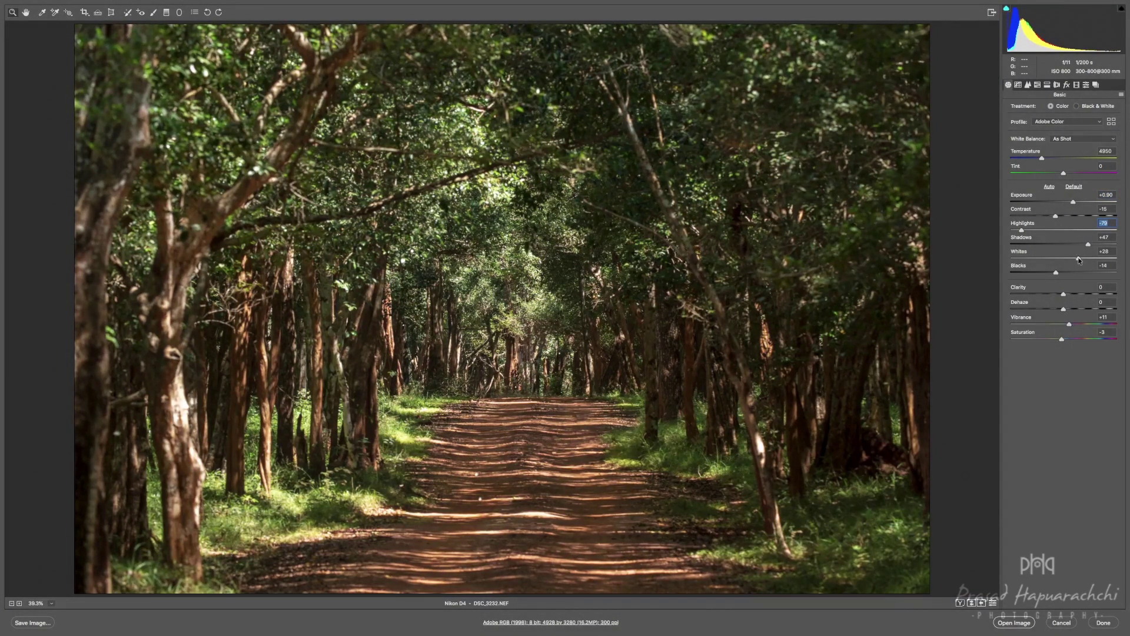
{"action": "left_click_drag", "start_coordinate": [1079, 260], "coordinate": [1048, 259]}
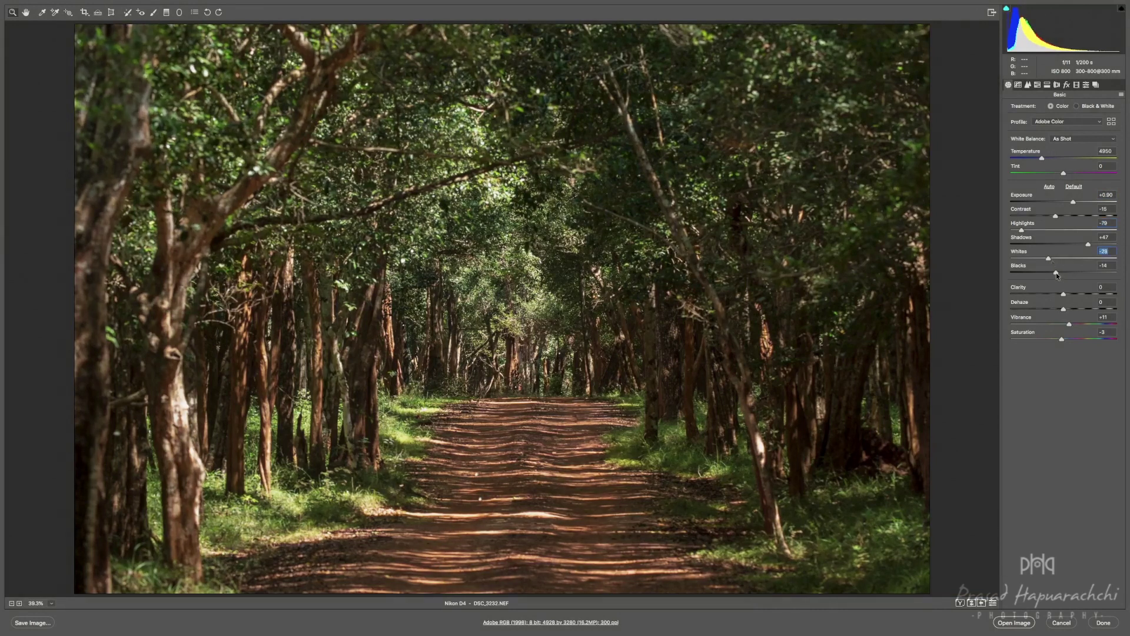
{"action": "left_click", "coordinate": [1056, 273]}
{"action": "left_click_drag", "start_coordinate": [1054, 270], "coordinate": [1068, 309]}
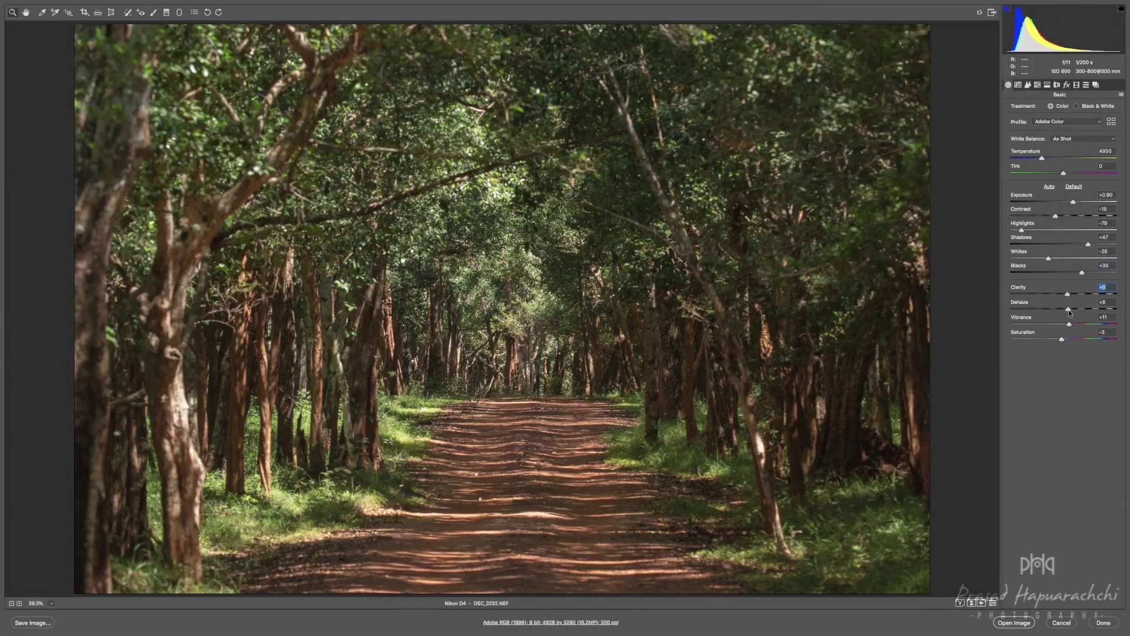
{"action": "left_click", "coordinate": [1075, 324]}
{"action": "left_click", "coordinate": [1104, 623]}
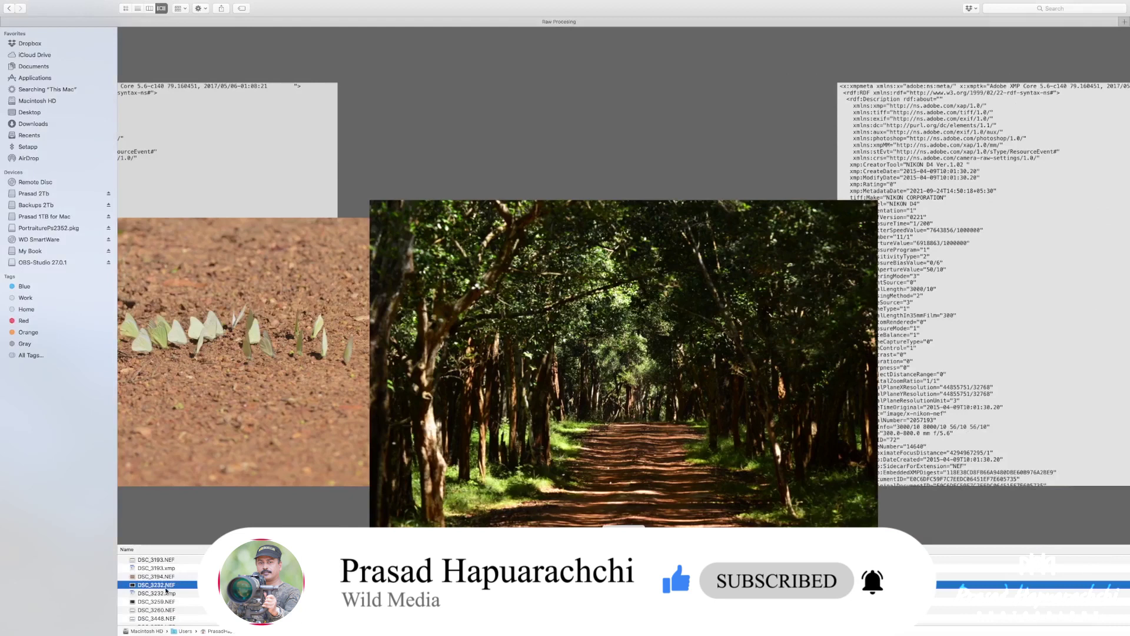
Preview the sidecar file DSC_3232.xmp in Finder and move on to the raw photo DSC_3259.NEF
{"action": "left_click", "coordinate": [166, 593]}
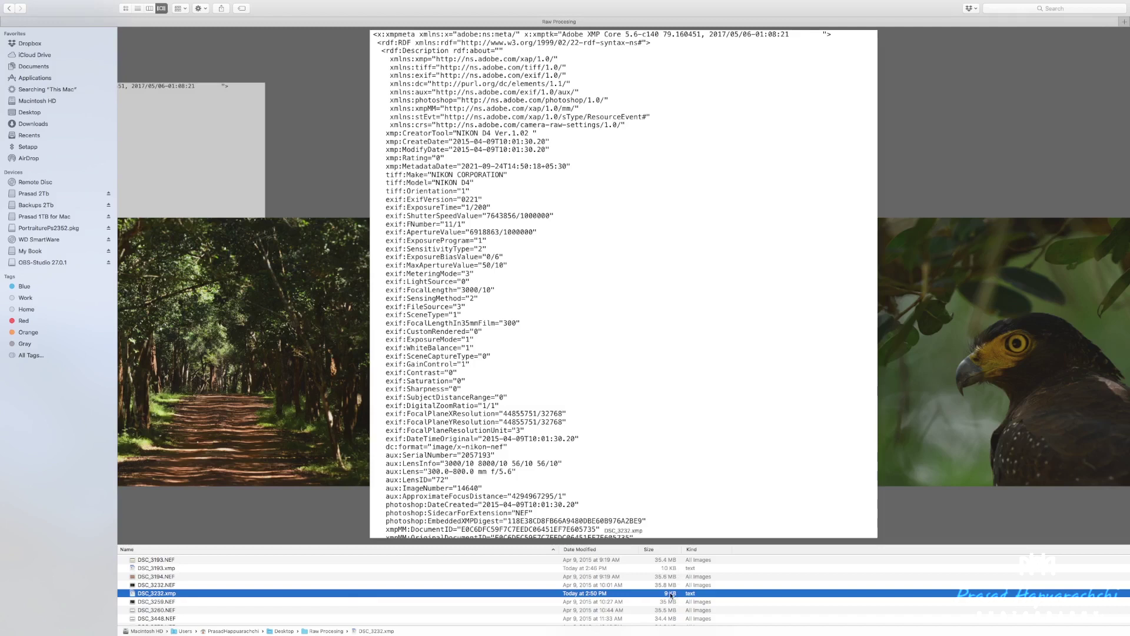
{"action": "scroll", "coordinate": [667, 594], "scroll_direction": "down", "scroll_amount": 2}
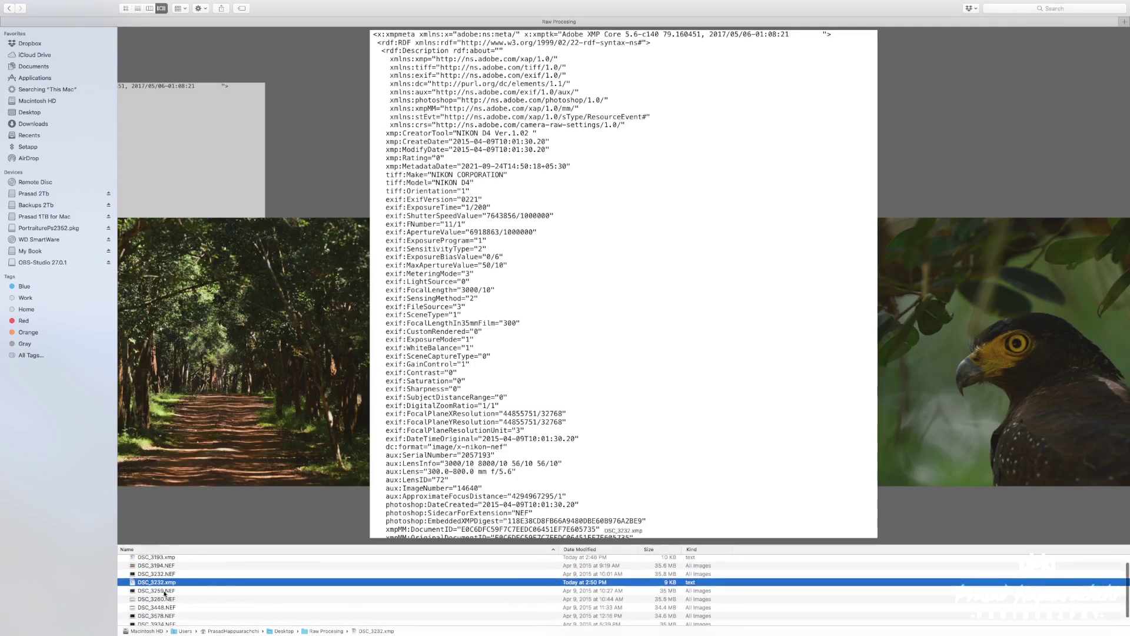
{"action": "left_click", "coordinate": [164, 590]}
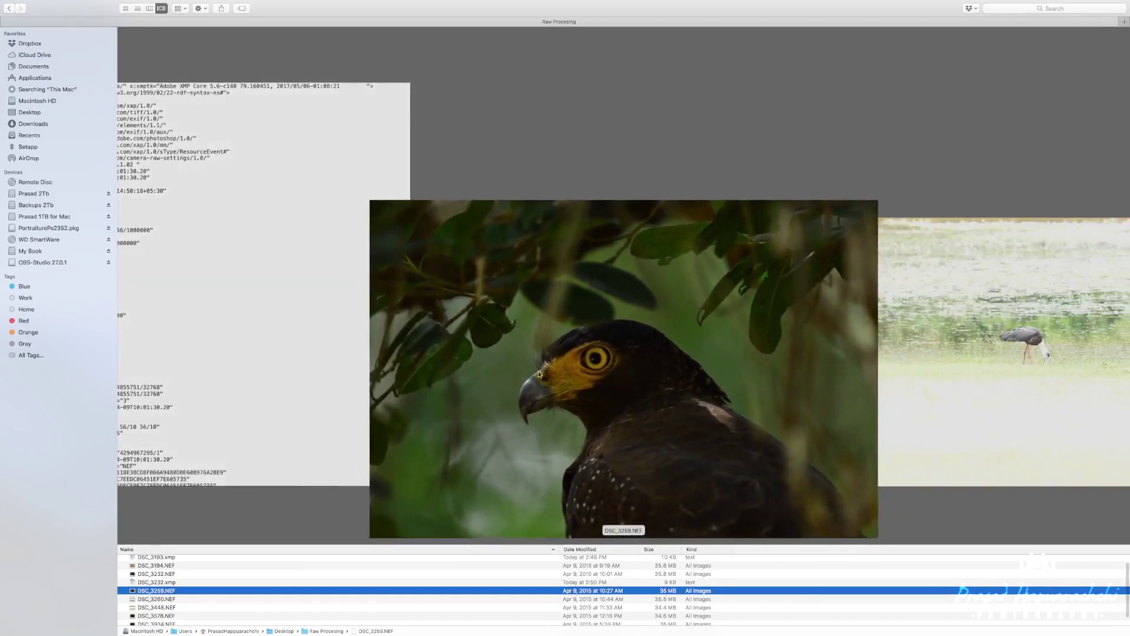
Load DSC_3259.NEF into Camera Raw, apply the automatic tone correction and open the image in Photoshop
{"action": "left_click_drag", "start_coordinate": [159, 592], "coordinate": [645, 615]}
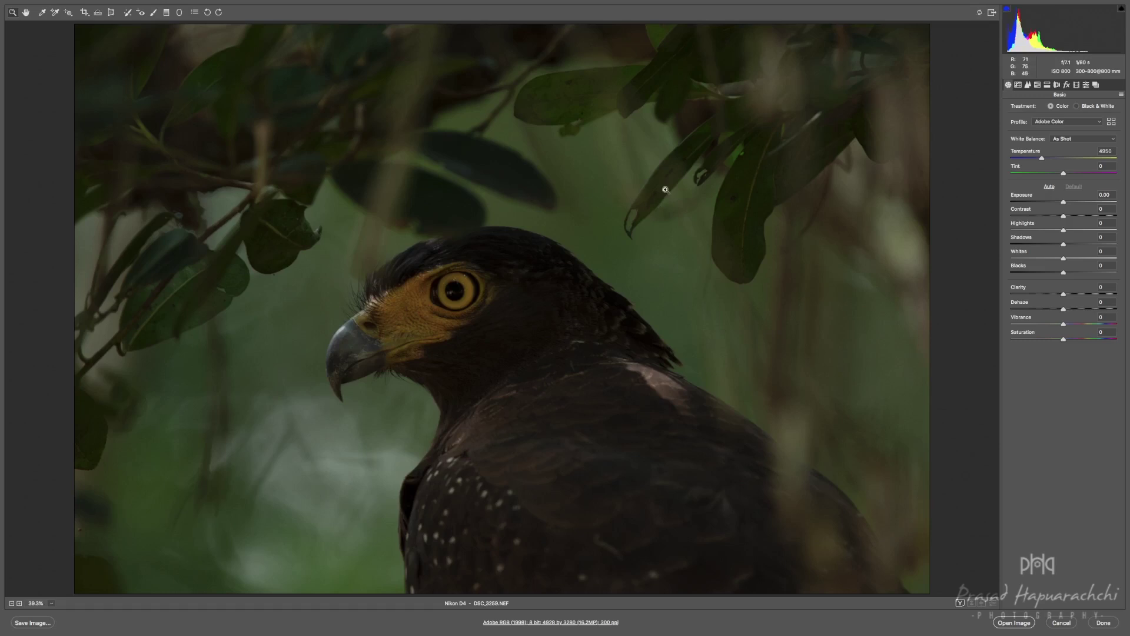
{"action": "left_click", "coordinate": [1050, 187]}
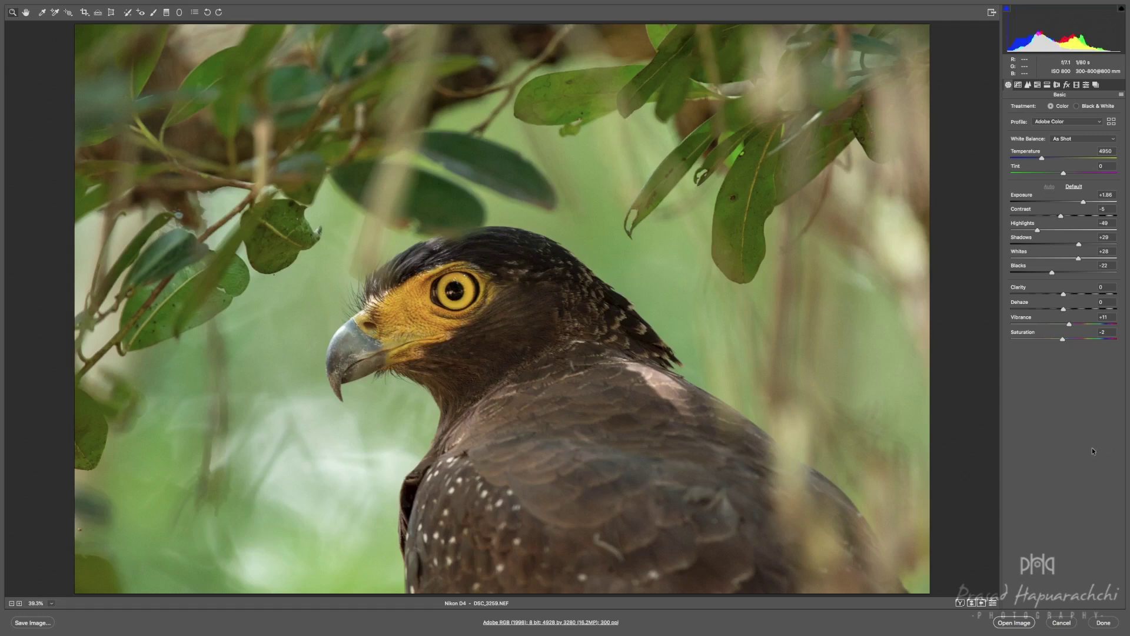
{"action": "left_click", "coordinate": [1013, 622]}
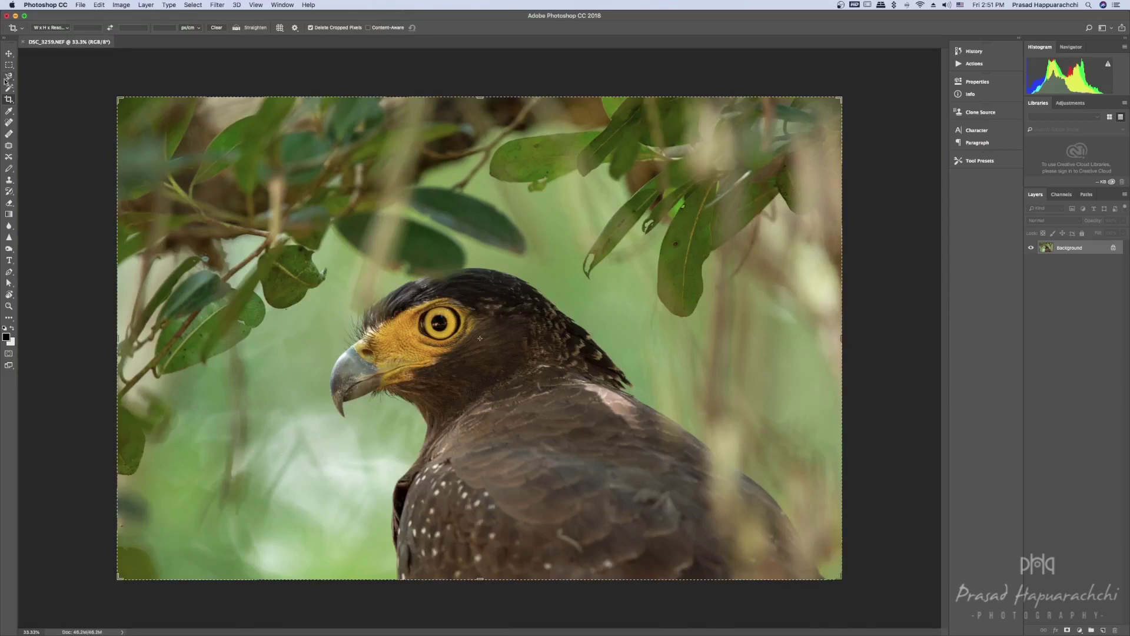
Darken the bright background patches around the eagle using the Burn tool with its range on Highlights
{"action": "left_click", "coordinate": [9, 53]}
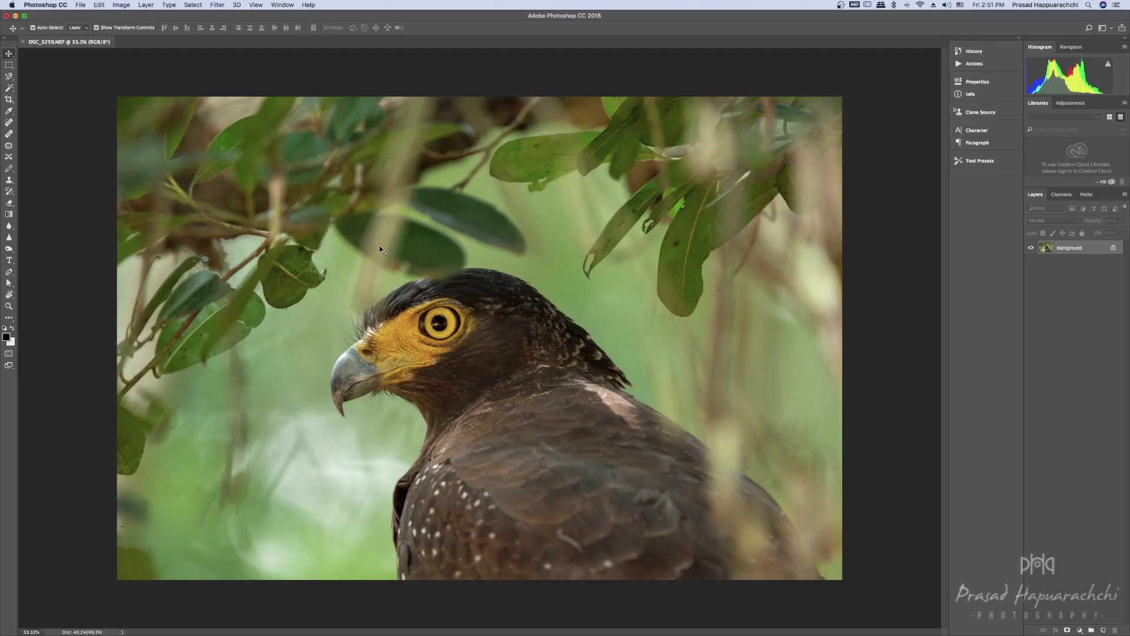
{"action": "left_click", "coordinate": [9, 250]}
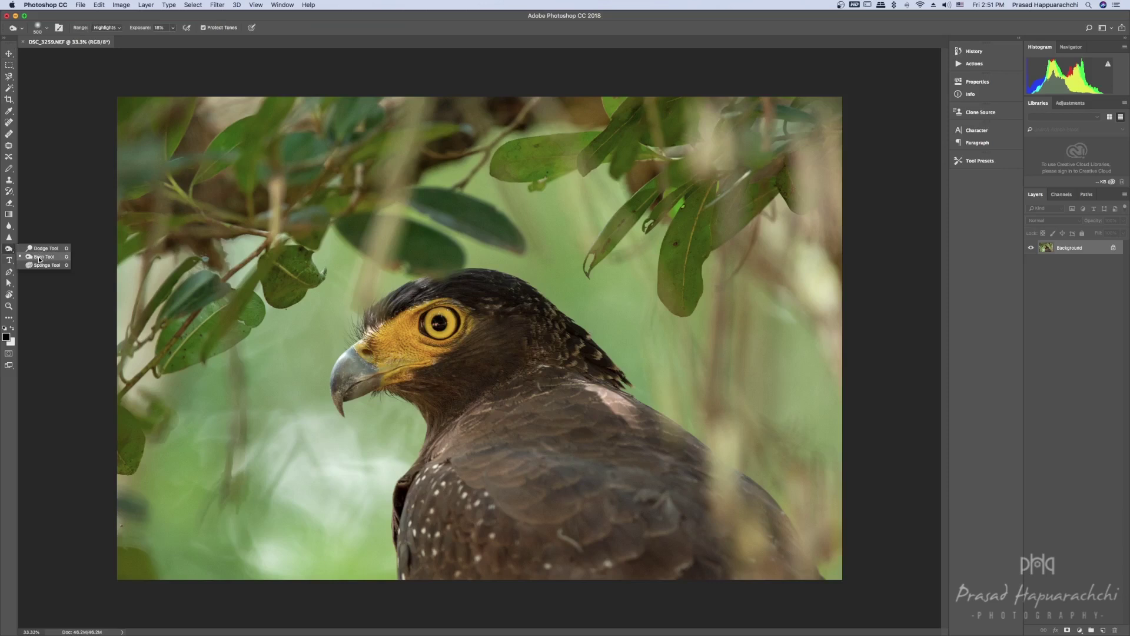
{"action": "left_click", "coordinate": [39, 259]}
{"action": "left_click", "coordinate": [173, 31]}
{"action": "mouse_move", "coordinate": [173, 39]}
{"action": "left_mouse_down"}
{"action": "mouse_move", "coordinate": [204, 39]}
{"action": "mouse_move", "coordinate": [172, 43]}
{"action": "left_mouse_up"}
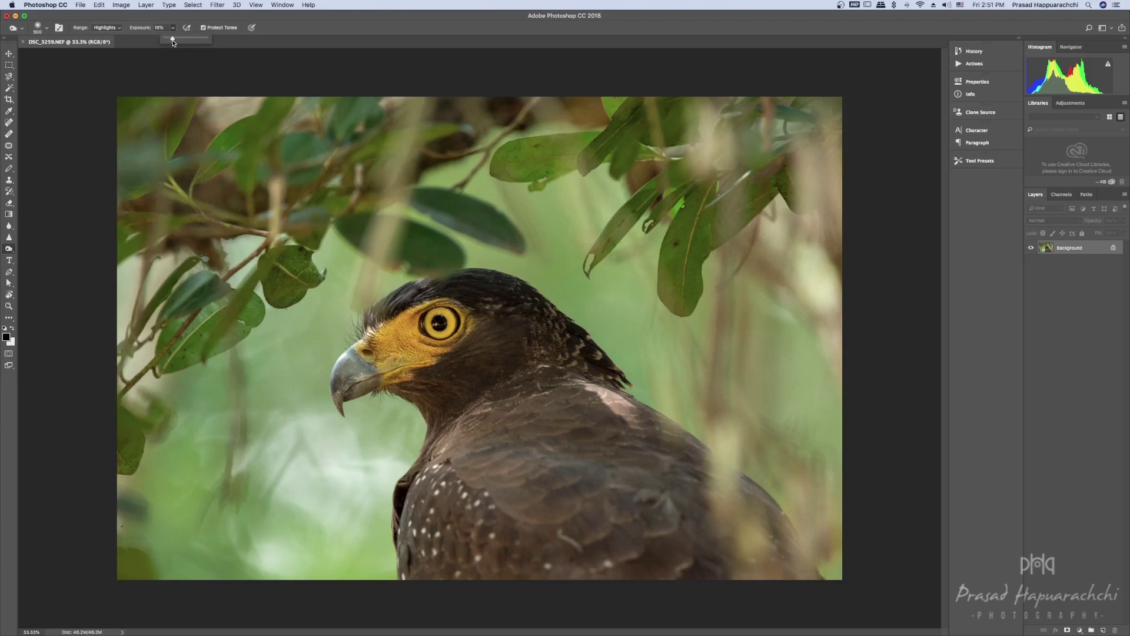
{"action": "mouse_move", "coordinate": [276, 463]}
{"action": "left_mouse_down"}
{"action": "mouse_move", "coordinate": [307, 530]}
{"action": "mouse_move", "coordinate": [348, 449]}
{"action": "mouse_move", "coordinate": [360, 516]}
{"action": "mouse_move", "coordinate": [363, 457]}
{"action": "mouse_move", "coordinate": [347, 449]}
{"action": "mouse_move", "coordinate": [282, 487]}
{"action": "mouse_move", "coordinate": [254, 465]}
{"action": "mouse_move", "coordinate": [215, 387]}
{"action": "mouse_move", "coordinate": [251, 562]}
{"action": "mouse_move", "coordinate": [292, 608]}
{"action": "mouse_move", "coordinate": [284, 570]}
{"action": "left_mouse_up"}
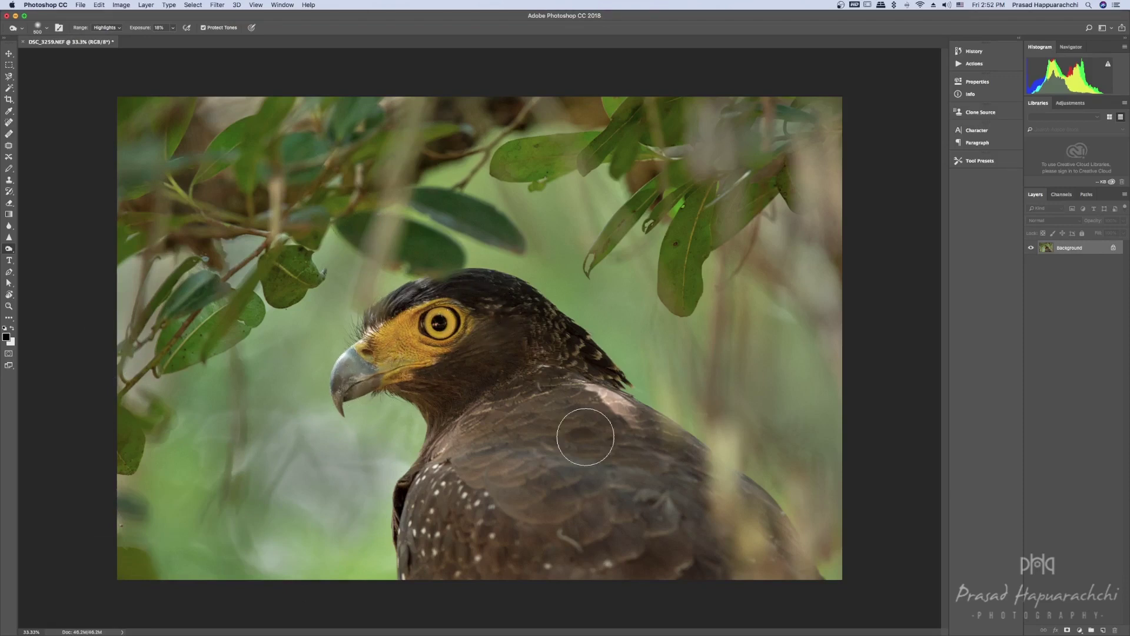
Lighten the dark feathers on the eagle's head and body using the Dodge tool with its range on Midtones
{"action": "right_click", "coordinate": [13, 249]}
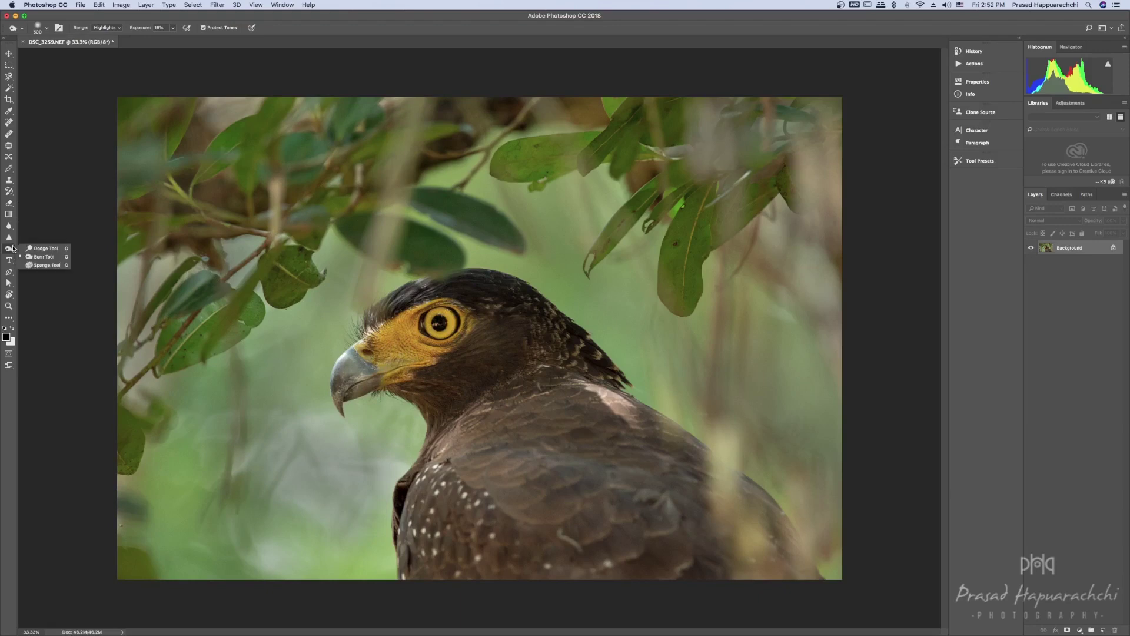
{"action": "left_click", "coordinate": [36, 257]}
{"action": "mouse_move", "coordinate": [474, 283]}
{"action": "left_mouse_down"}
{"action": "mouse_move", "coordinate": [446, 284]}
{"action": "mouse_move", "coordinate": [511, 291]}
{"action": "mouse_move", "coordinate": [558, 323]}
{"action": "mouse_move", "coordinate": [469, 284]}
{"action": "mouse_move", "coordinate": [406, 303]}
{"action": "left_mouse_up"}
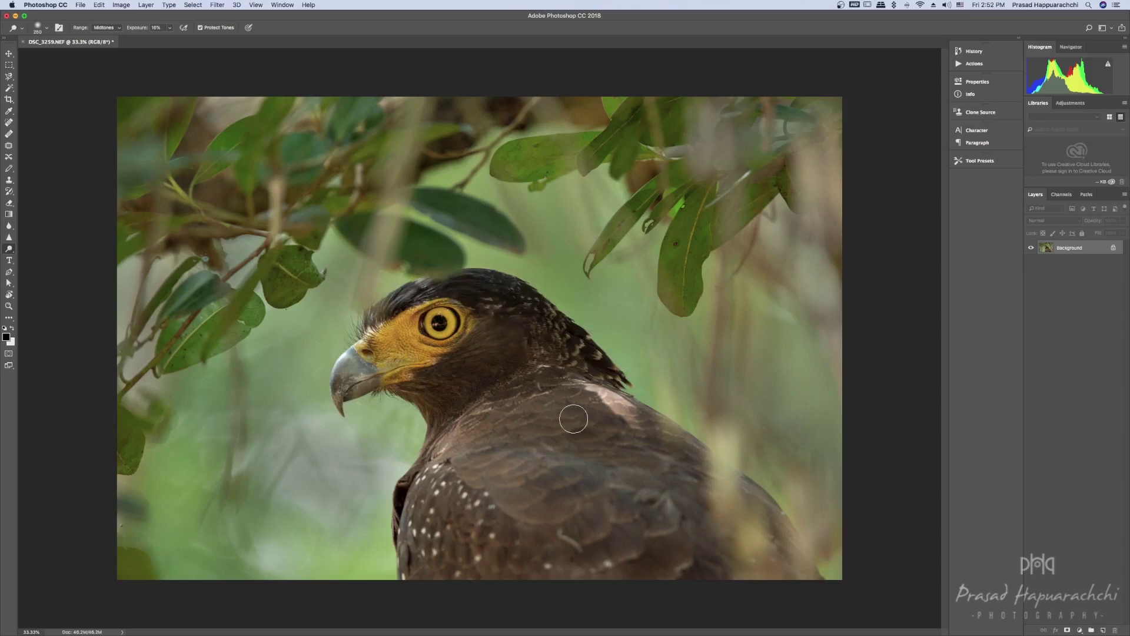
{"action": "left_click_drag", "start_coordinate": [449, 510], "coordinate": [408, 504]}
Crop the photo tightly around the eagle's head and shoulders
{"action": "left_click", "coordinate": [9, 100]}
{"action": "left_click_drag", "start_coordinate": [121, 99], "coordinate": [172, 154]}
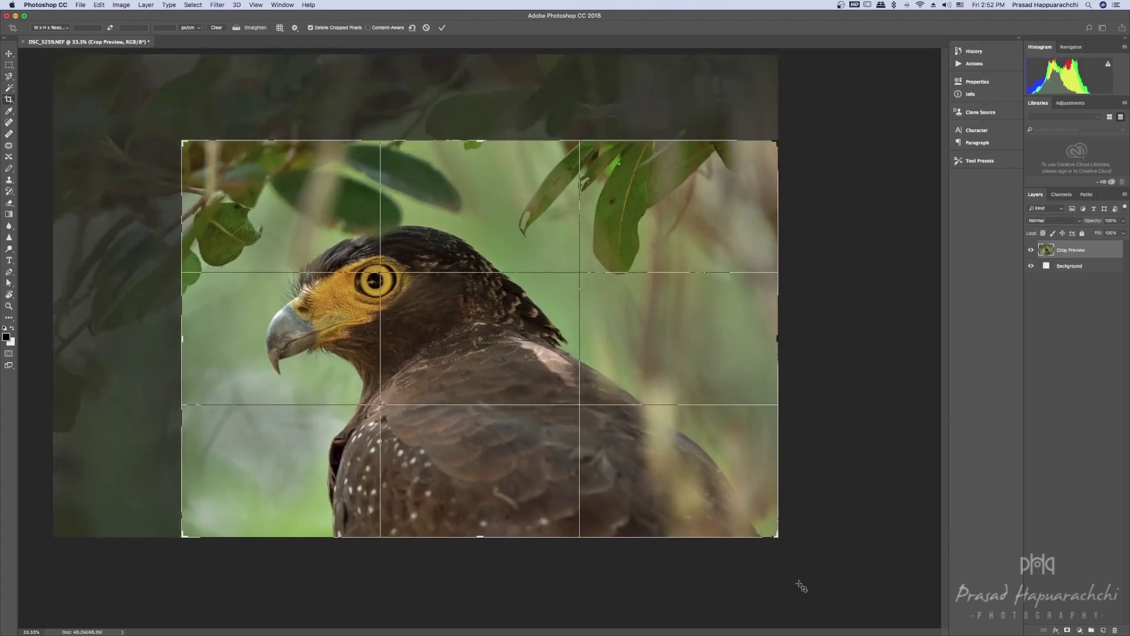
{"action": "left_click_drag", "start_coordinate": [777, 538], "coordinate": [705, 487]}
{"action": "left_click_drag", "start_coordinate": [696, 194], "coordinate": [677, 215]}
{"action": "left_click_drag", "start_coordinate": [633, 368], "coordinate": [624, 352]}
{"action": "key", "text": "Return"}
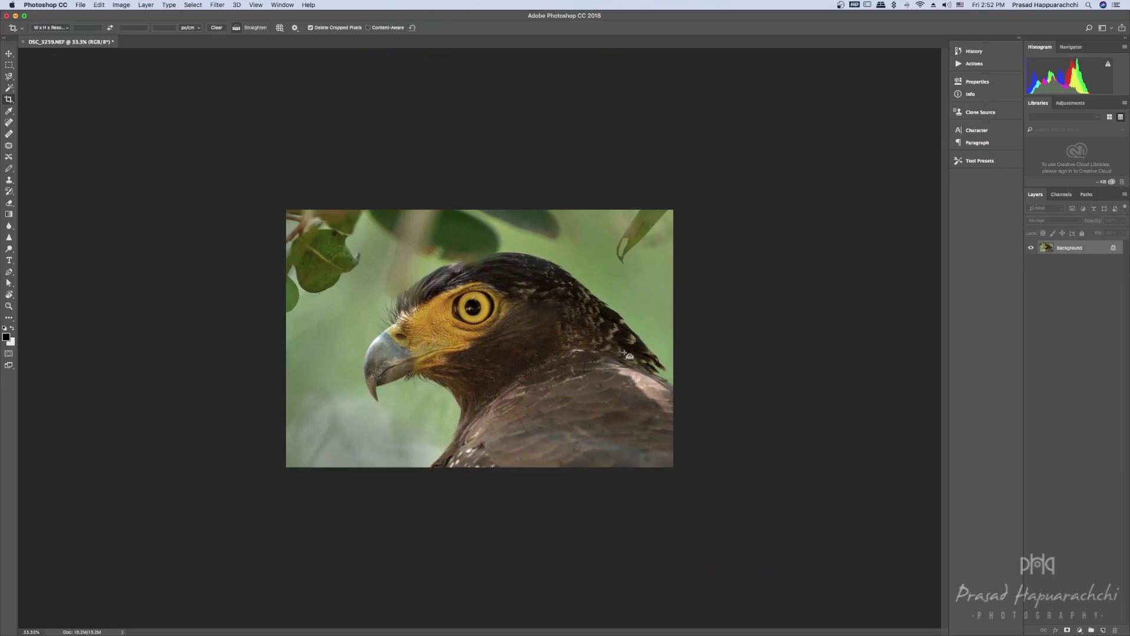
Inspect the cropped eagle's head at 100% magnification and close the photo without saving it
{"action": "key", "text": "super+plus"}
{"action": "key", "text": "super+plus"}
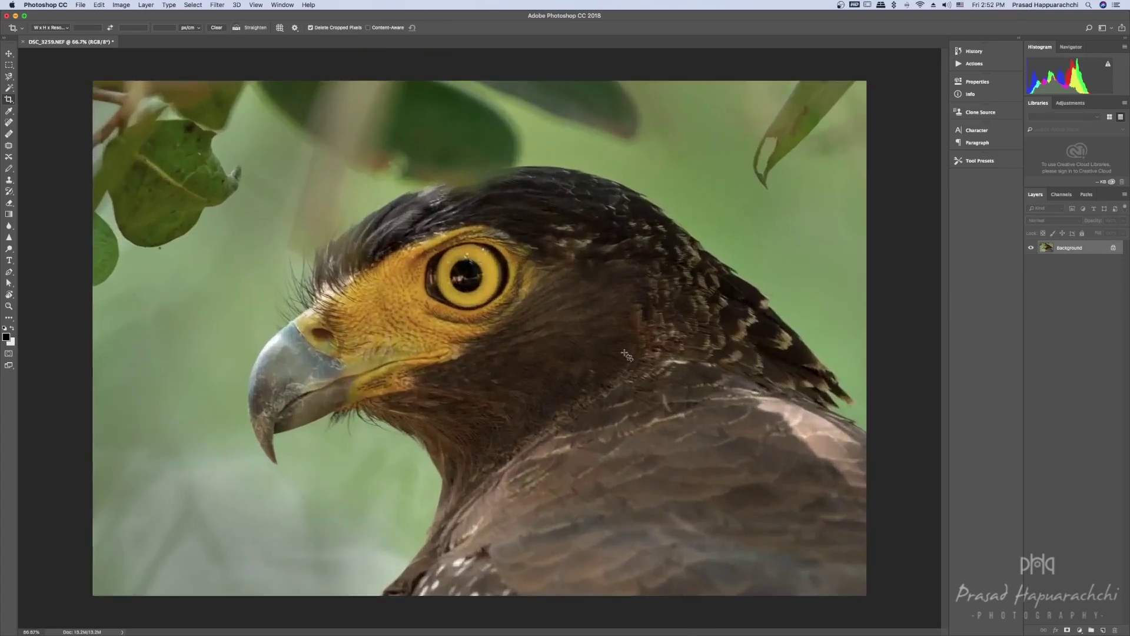
{"action": "key", "text": "super+plus"}
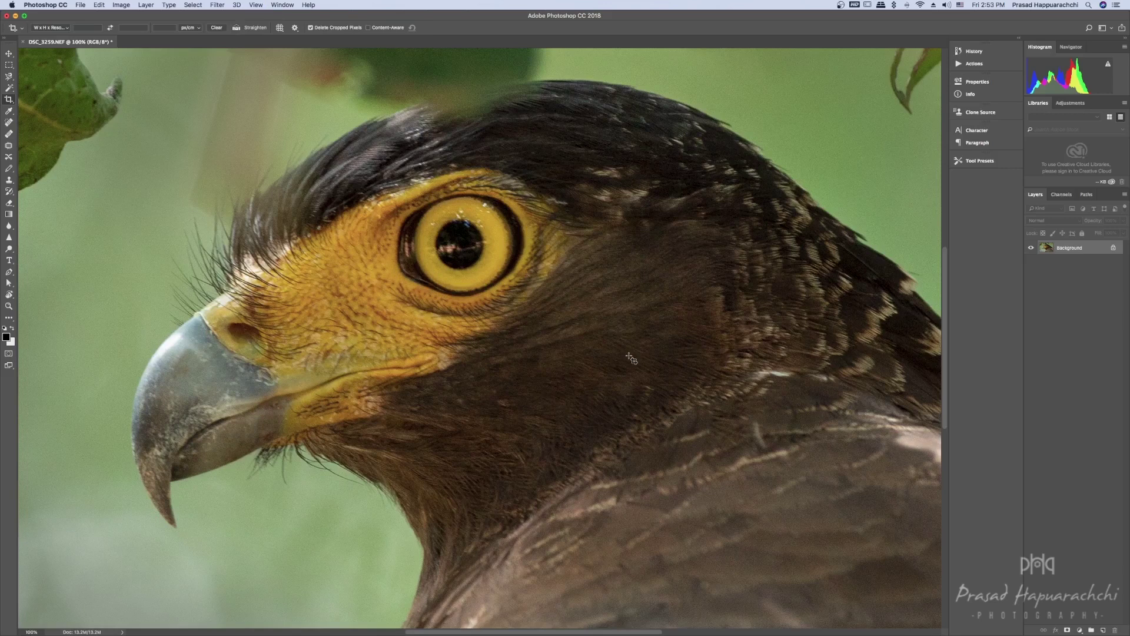
{"action": "key", "text": "super+minus"}
{"action": "key", "text": "super+minus"}
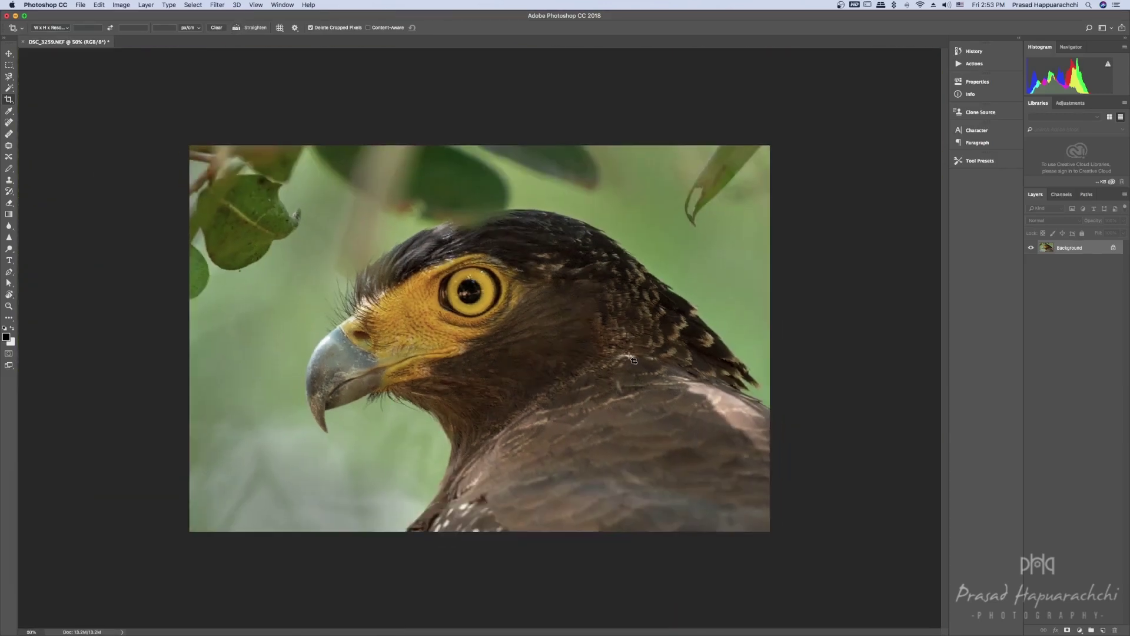
{"action": "left_click", "coordinate": [24, 42]}
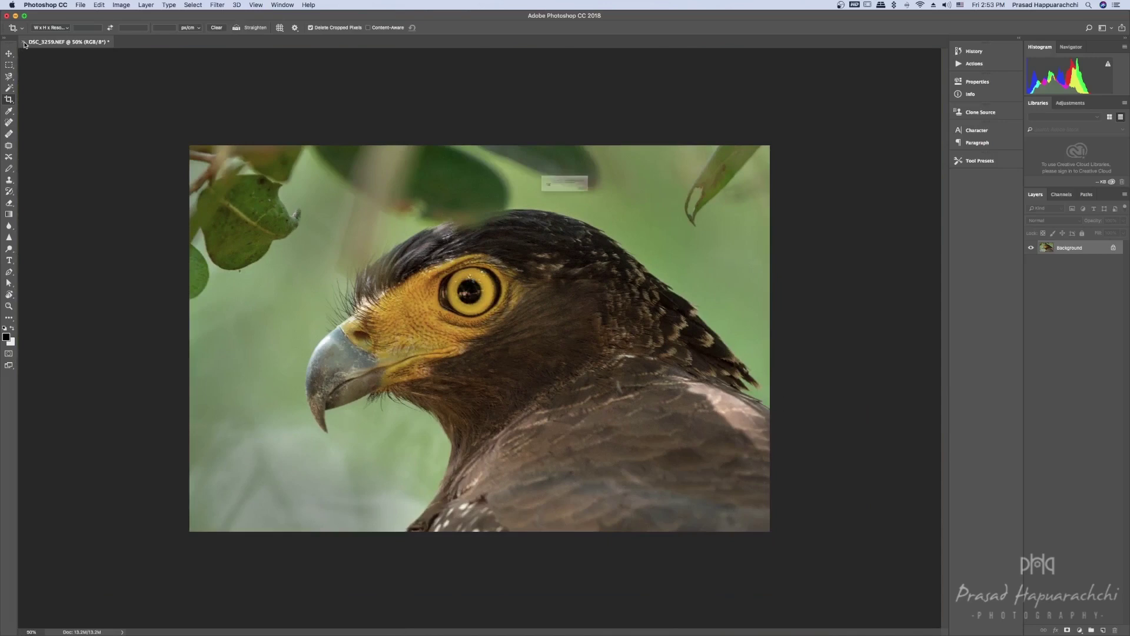
{"action": "left_click", "coordinate": [529, 204]}
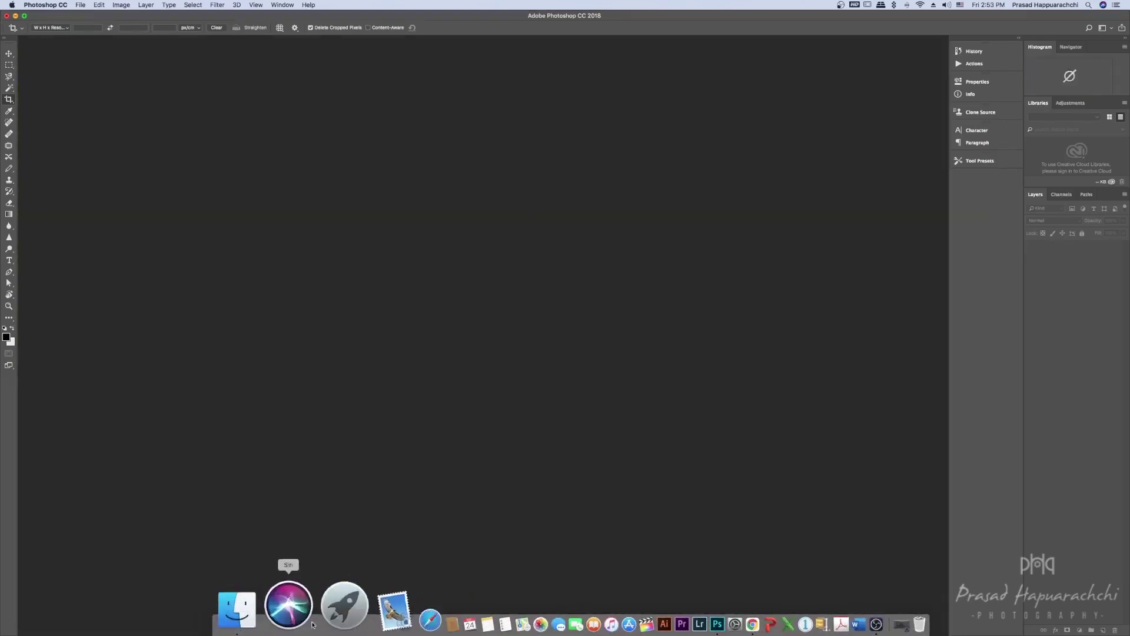
Switch to Finder, preview the sidecar DSC_3259.xmp and browse on past DSC_3260.NEF to DSC_3448.NEF
{"action": "left_click", "coordinate": [285, 535]}
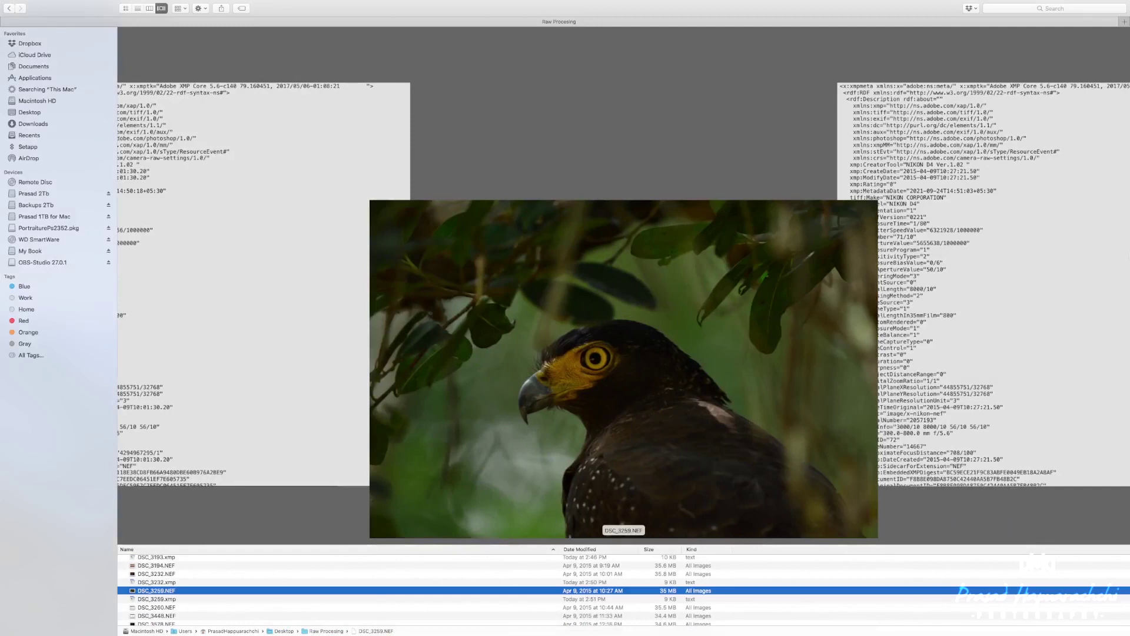
{"action": "left_click", "coordinate": [157, 599]}
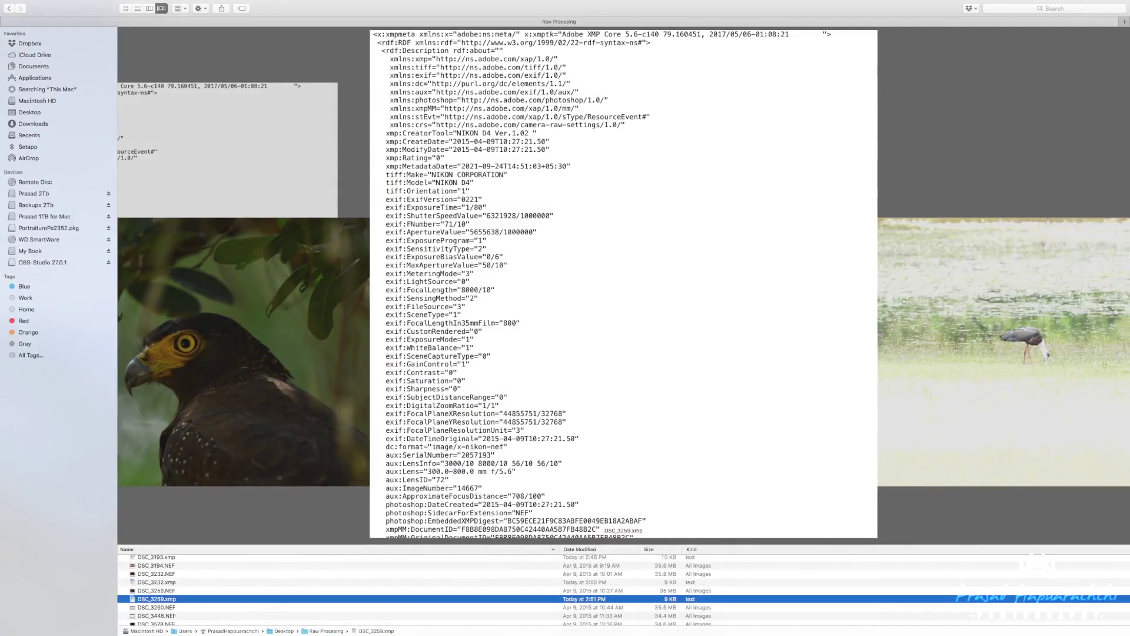
{"action": "key", "text": "Down"}
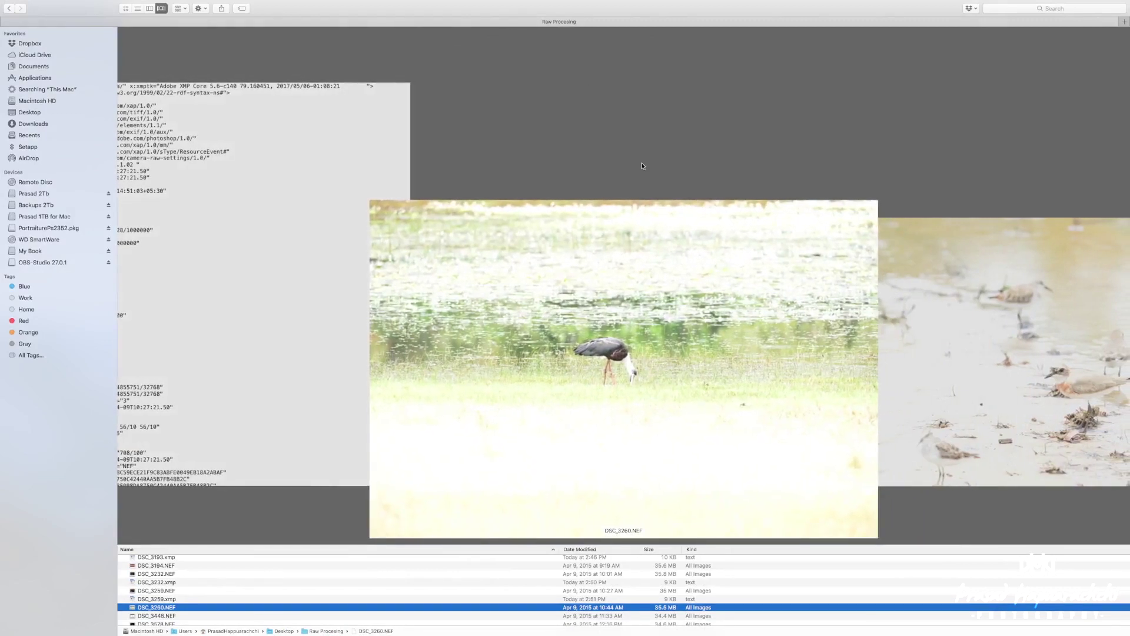
{"action": "key", "text": "Down"}
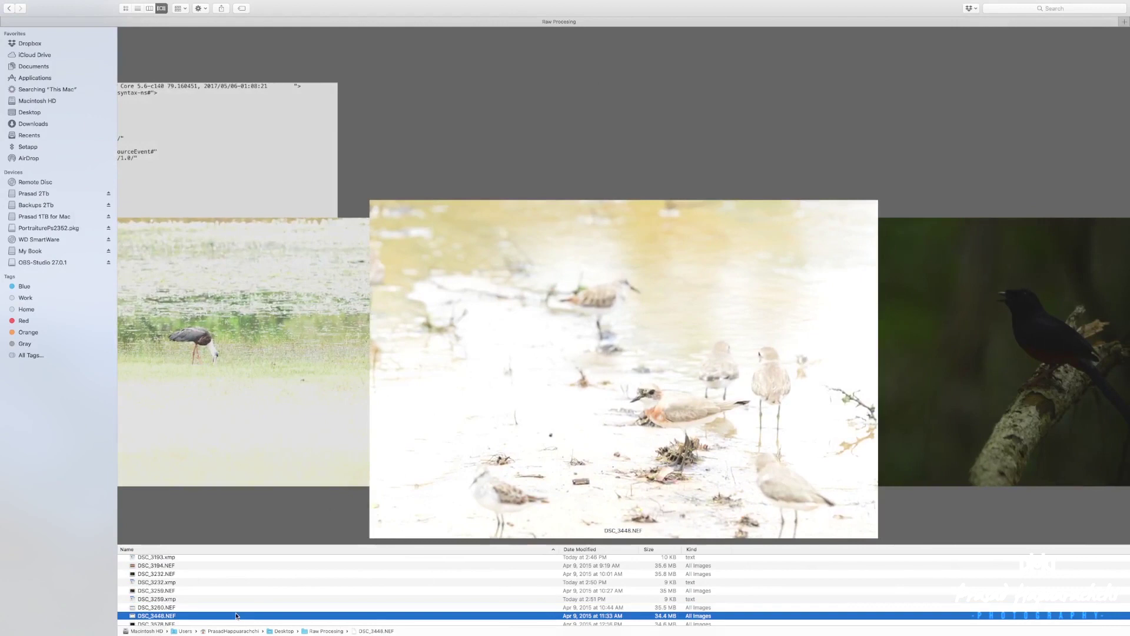
Open DSC_3448.NEF in Camera Raw, try the automatic tone correction and reset the settings to their defaults
{"action": "left_click_drag", "start_coordinate": [475, 618], "coordinate": [646, 624]}
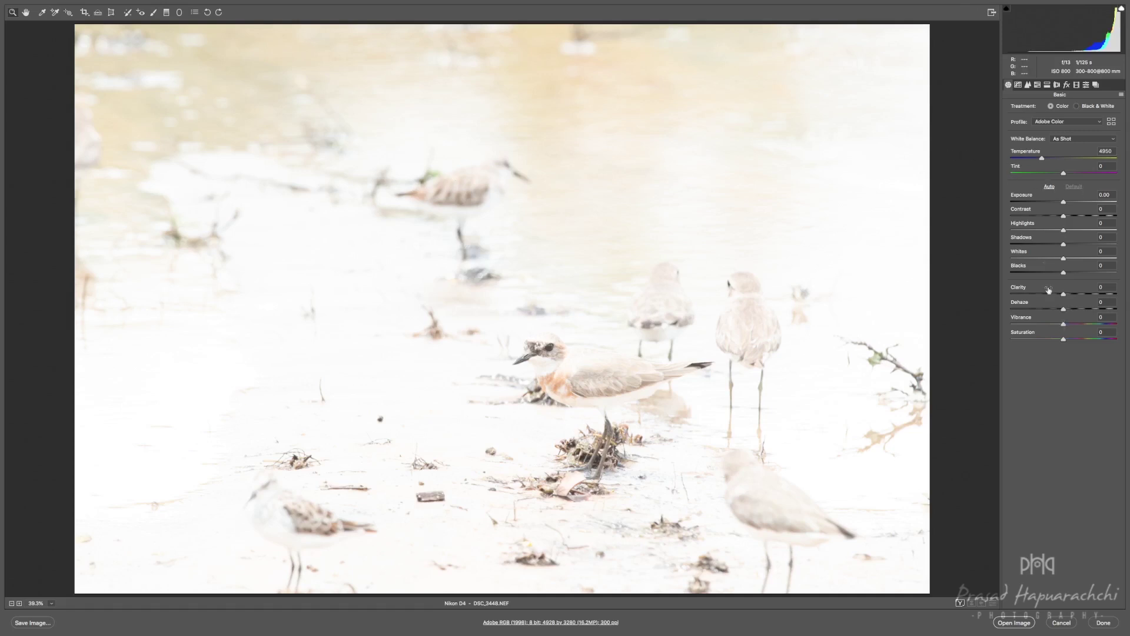
{"action": "left_click", "coordinate": [1048, 186]}
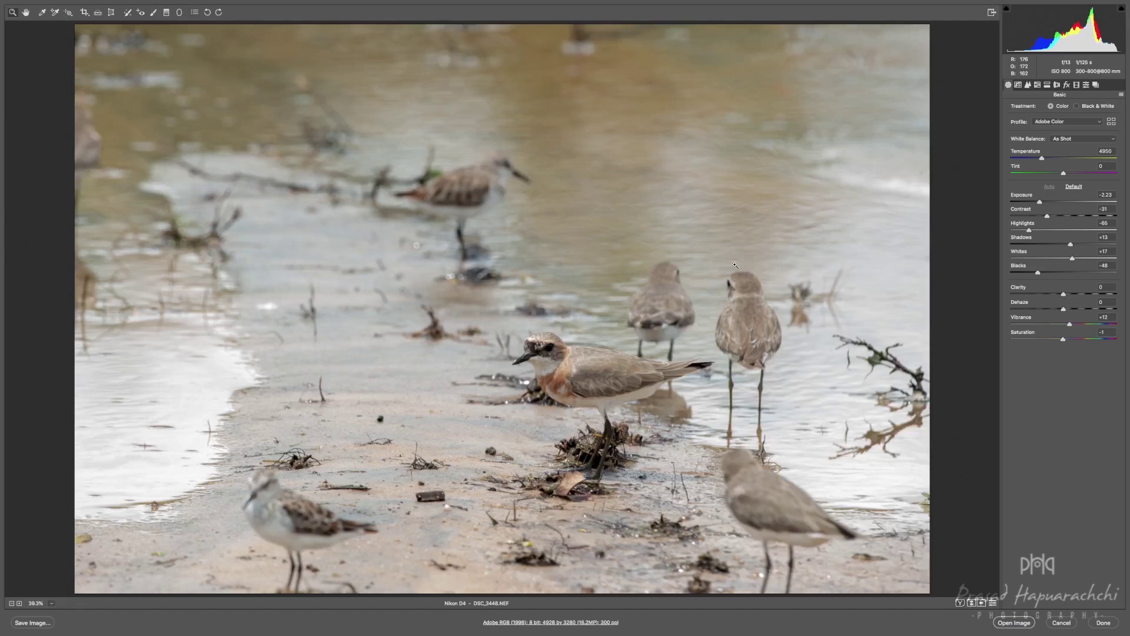
{"action": "left_click", "coordinate": [1073, 187]}
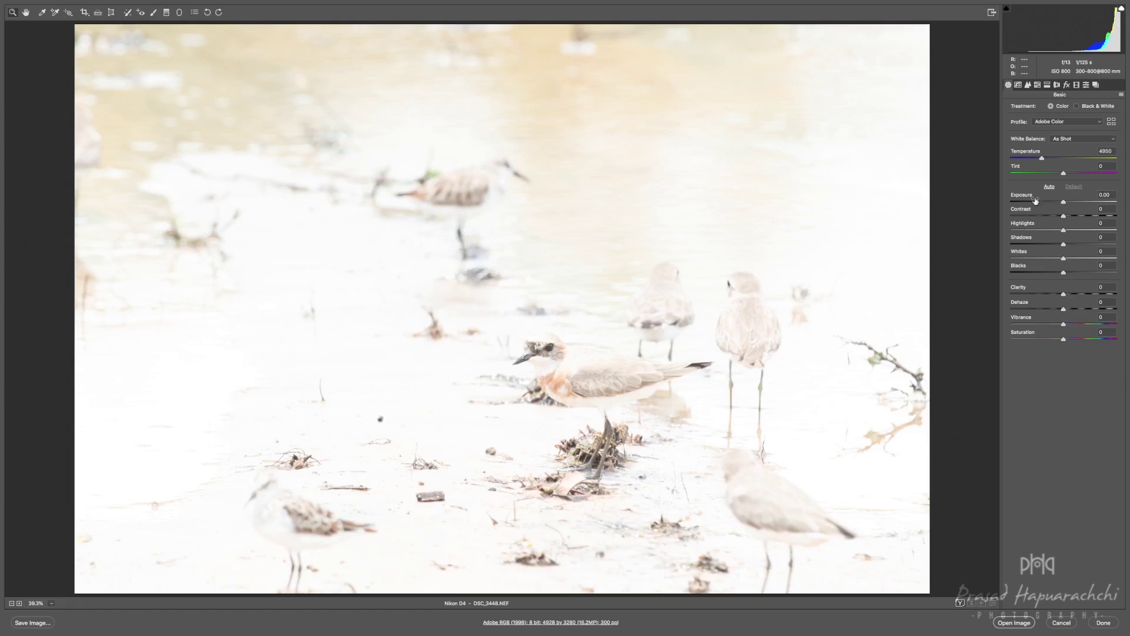
Apply automatic tone correction to DSC_3448.NEF, raise Clarity to +13 and Vibrance to +20, and open the photo in Photoshop
{"action": "left_click", "coordinate": [1049, 187]}
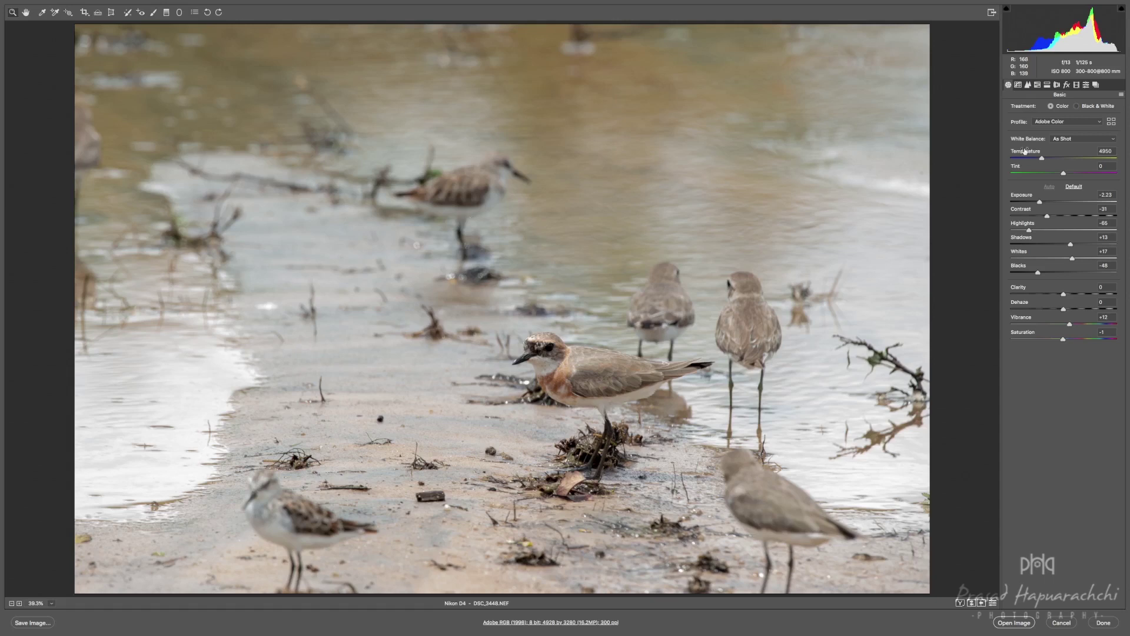
{"action": "left_click_drag", "start_coordinate": [1063, 294], "coordinate": [1070, 295]}
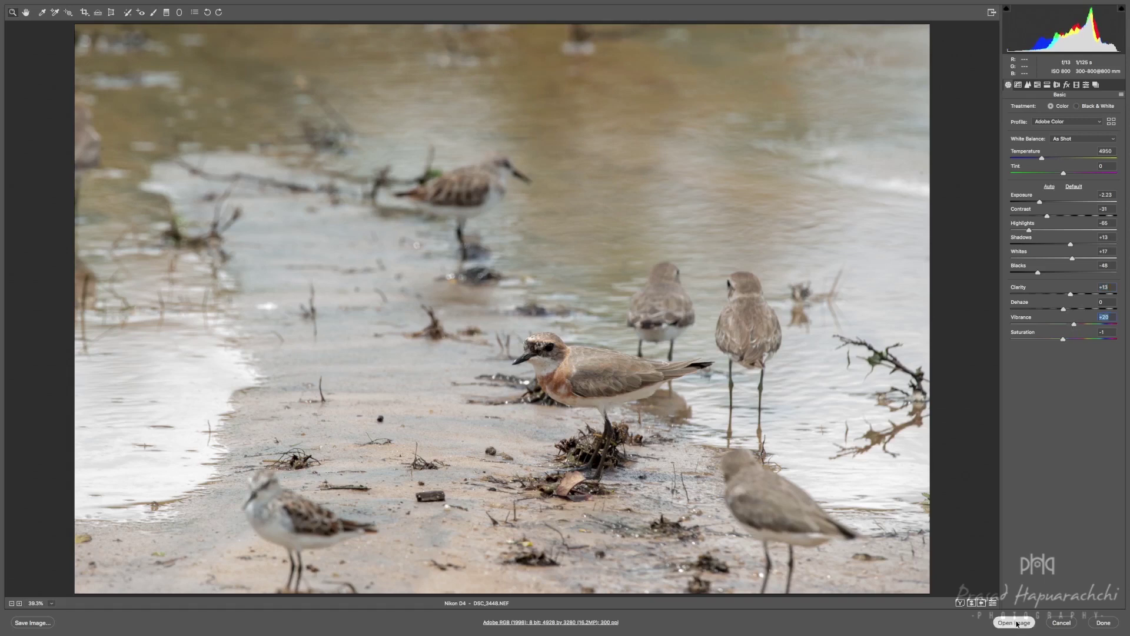
{"action": "left_click", "coordinate": [1014, 622]}
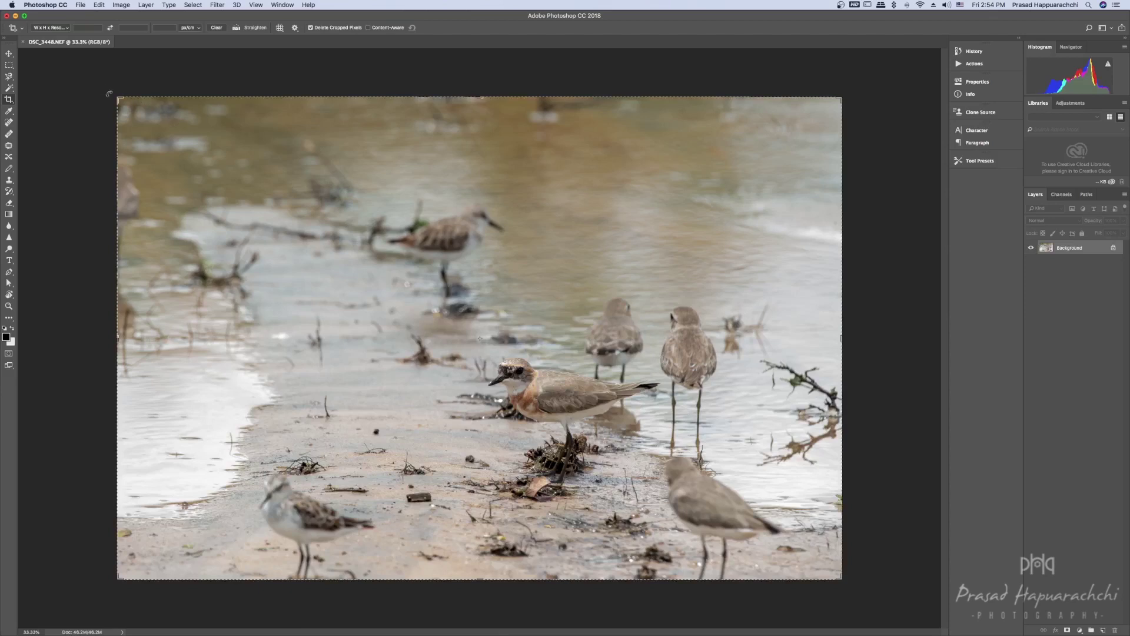
Crop the photo around the central orange-breasted bird, keeping the two birds behind it in the frame
{"action": "left_click_drag", "start_coordinate": [118, 97], "coordinate": [257, 206]}
{"action": "left_click_drag", "start_coordinate": [706, 485], "coordinate": [638, 468]}
{"action": "mouse_move", "coordinate": [582, 413]}
{"action": "left_mouse_down"}
{"action": "mouse_move", "coordinate": [596, 396]}
{"action": "mouse_move", "coordinate": [600, 406]}
{"action": "left_mouse_up"}
{"action": "key", "text": "Return"}
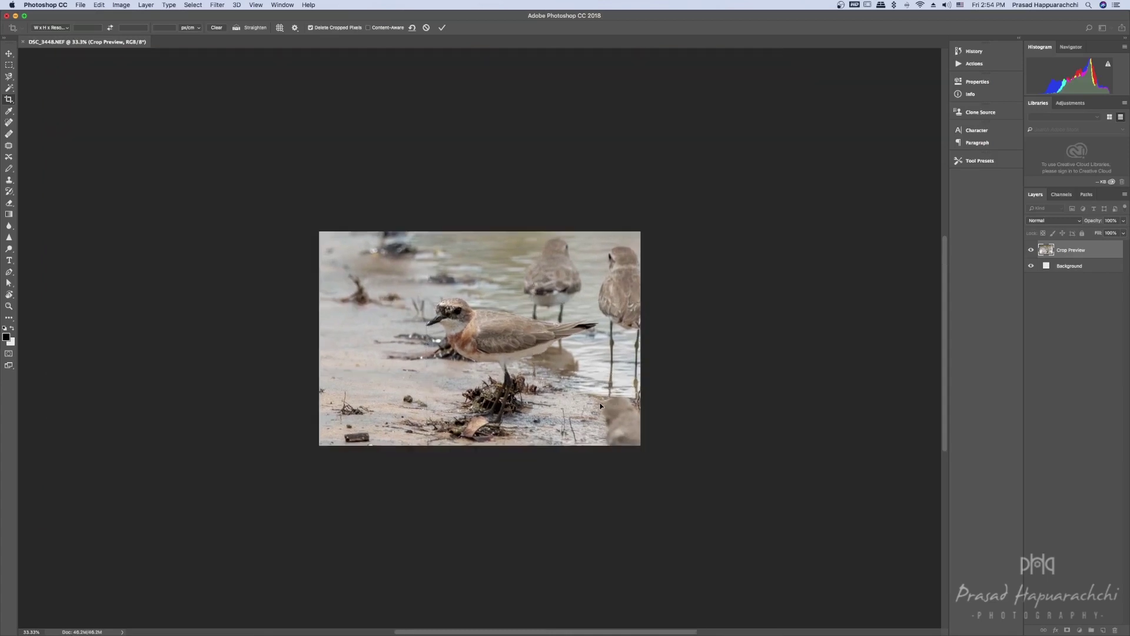
Inspect the cropped bird photo at 100%, 66.7% and 50% magnification
{"action": "key", "text": "super+plus"}
{"action": "key", "text": "super+plus"}
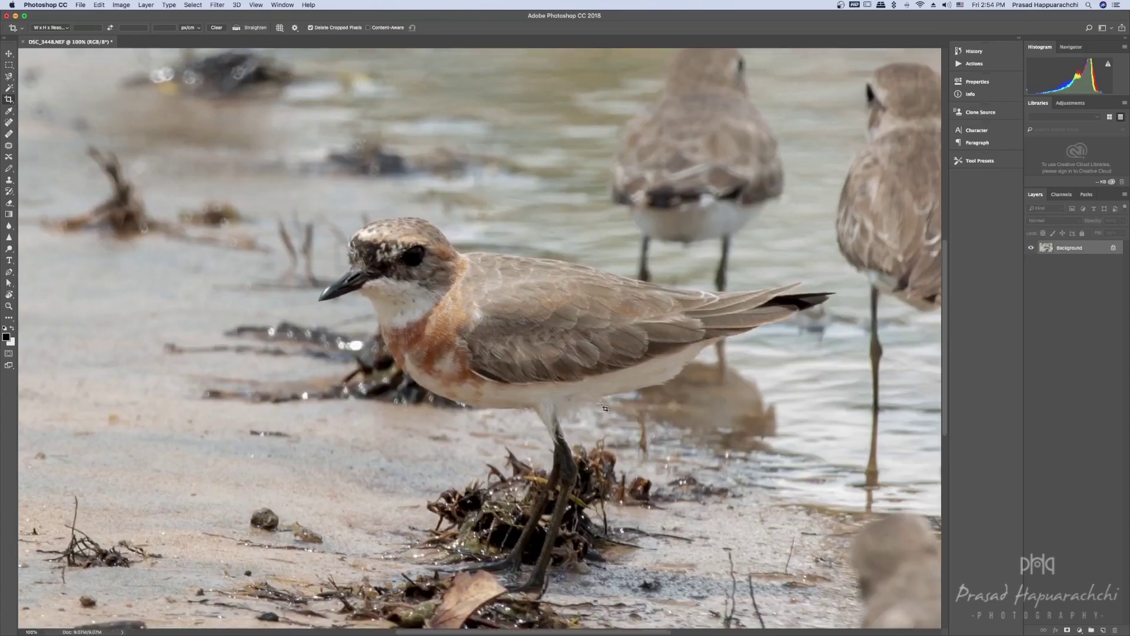
{"action": "key", "text": "super+minus"}
{"action": "key", "text": "super+plus"}
{"action": "key", "text": "super+minus"}
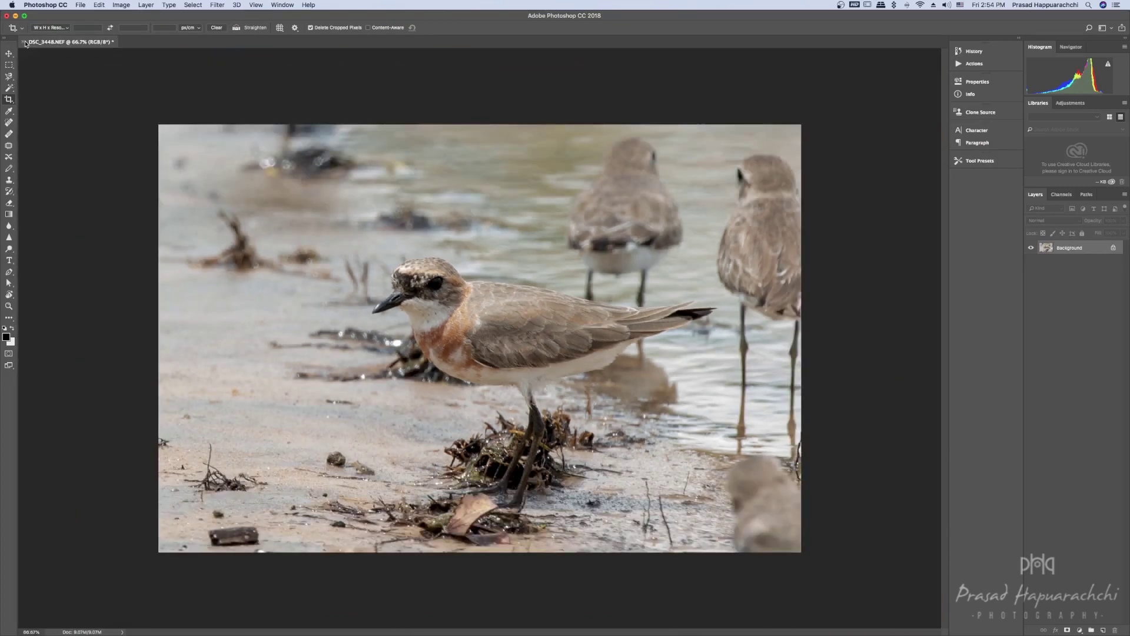
{"action": "key", "text": "super+minus"}
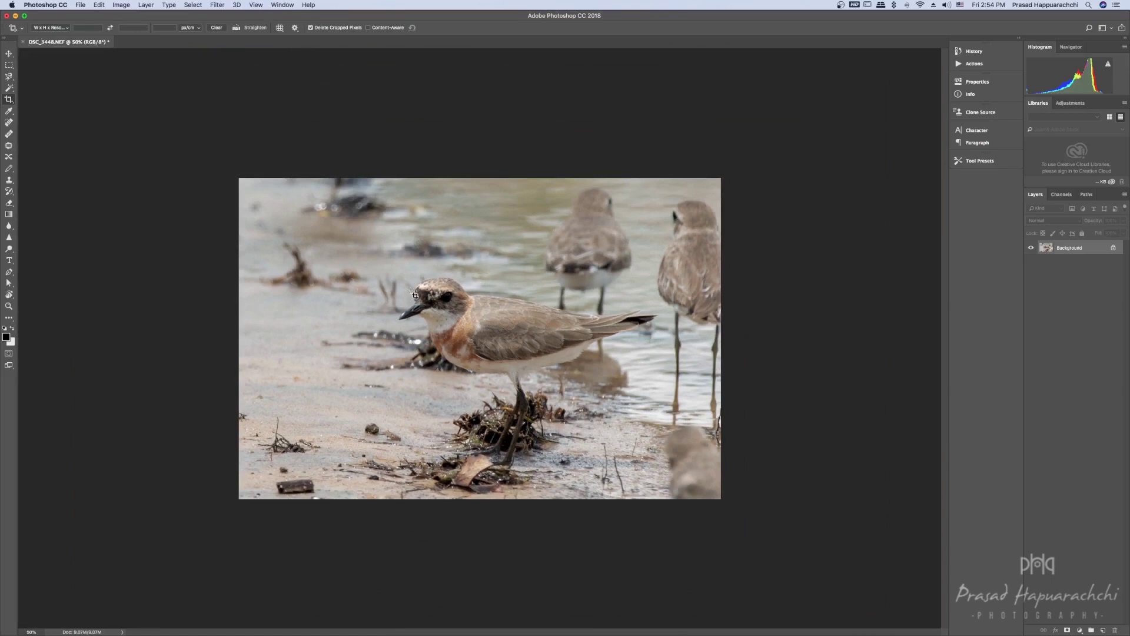
{"action": "key", "text": "super+plus"}
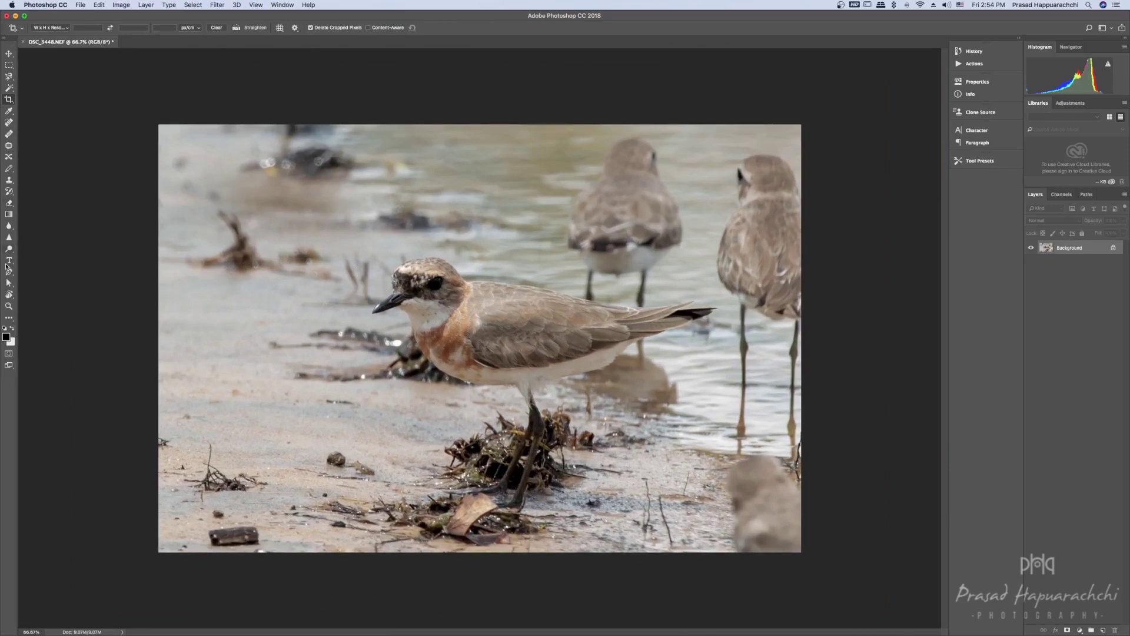
Darken the bright sand and water around the bird with the Burn tool on highlights, and switch to the Dodge tool
{"action": "left_click", "coordinate": [12, 250]}
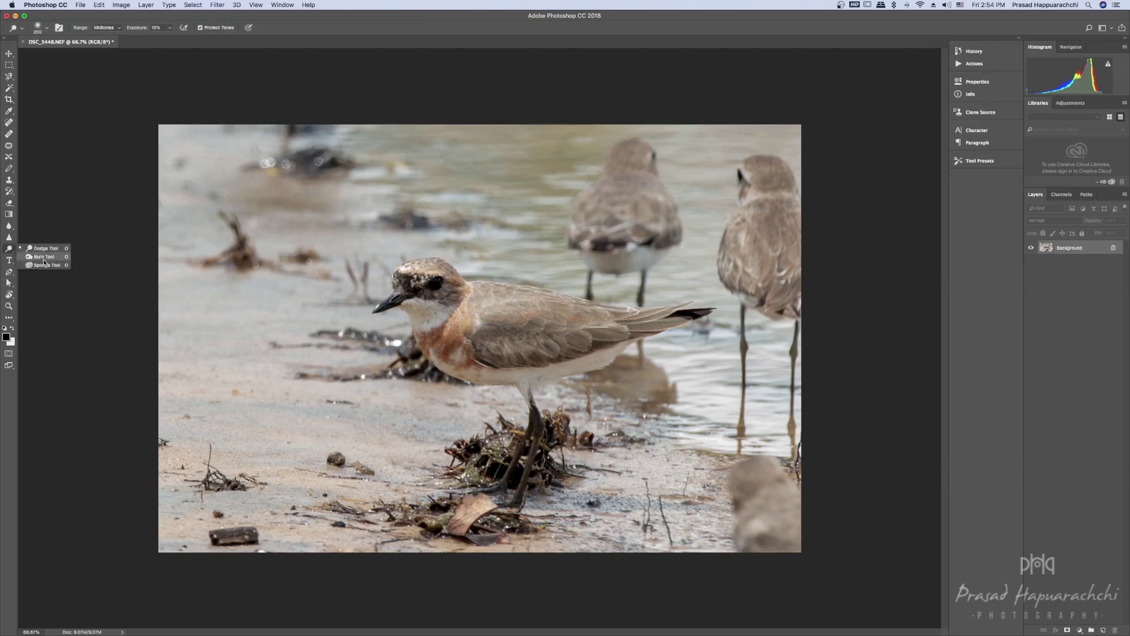
{"action": "left_click", "coordinate": [35, 257]}
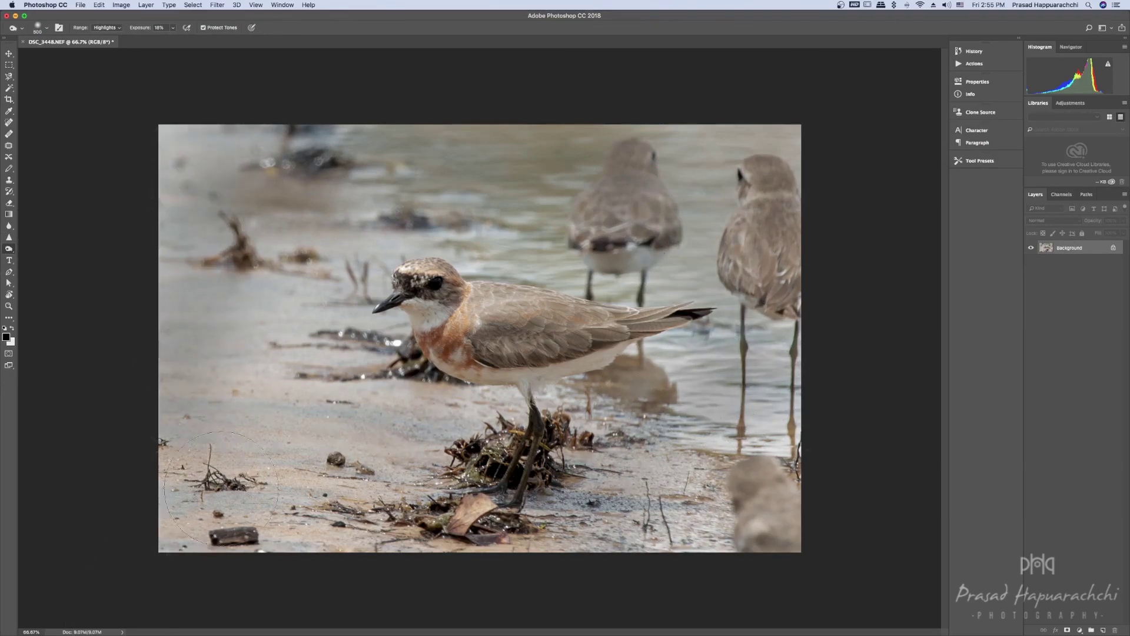
{"action": "right_click", "coordinate": [9, 252]}
{"action": "left_click", "coordinate": [42, 257]}
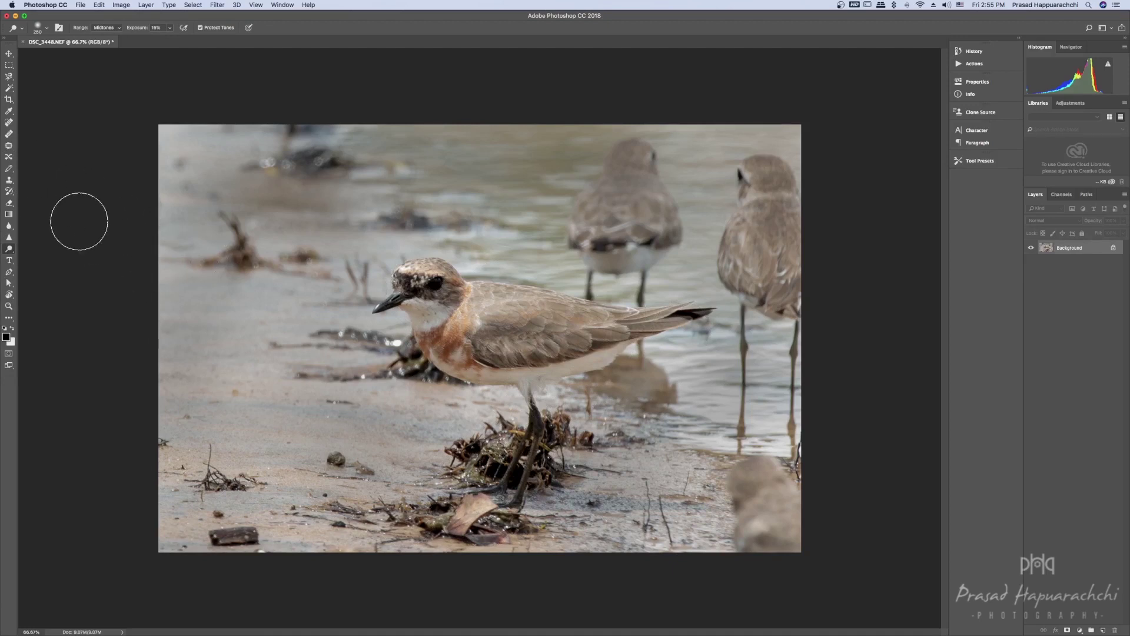
Remove the thin twigs and the small stone from the sand in front of the bird with the content-aware Spot Healing Brush
{"action": "left_click", "coordinate": [9, 123]}
{"action": "left_click", "coordinate": [211, 454]}
{"action": "left_click", "coordinate": [204, 475]}
{"action": "left_click", "coordinate": [243, 486]}
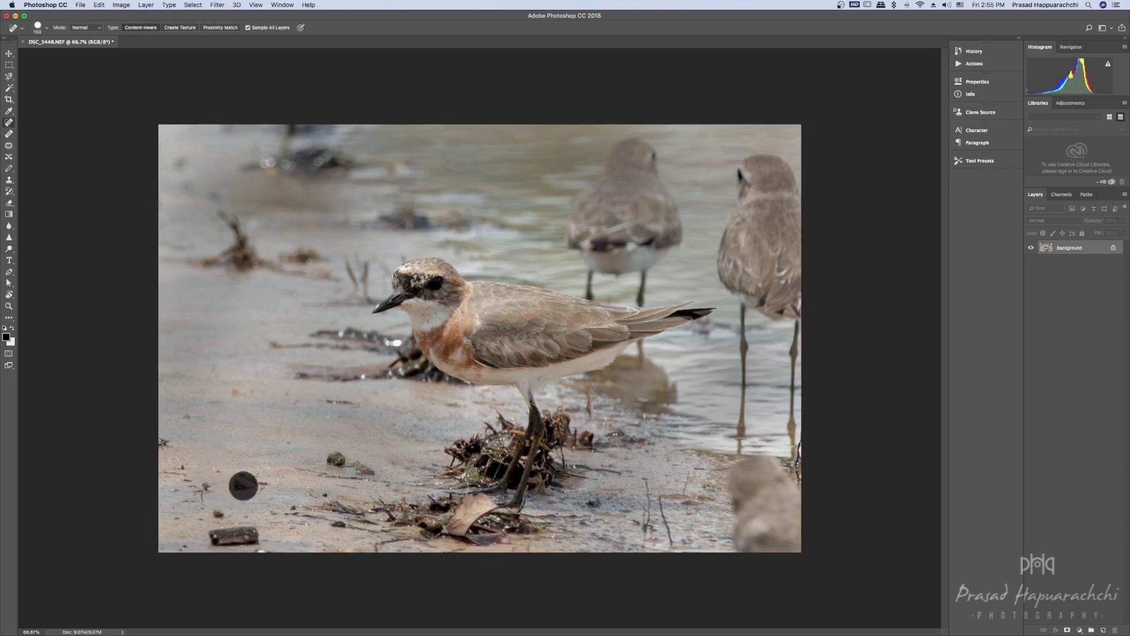
{"action": "left_click", "coordinate": [205, 489]}
{"action": "left_click", "coordinate": [333, 461]}
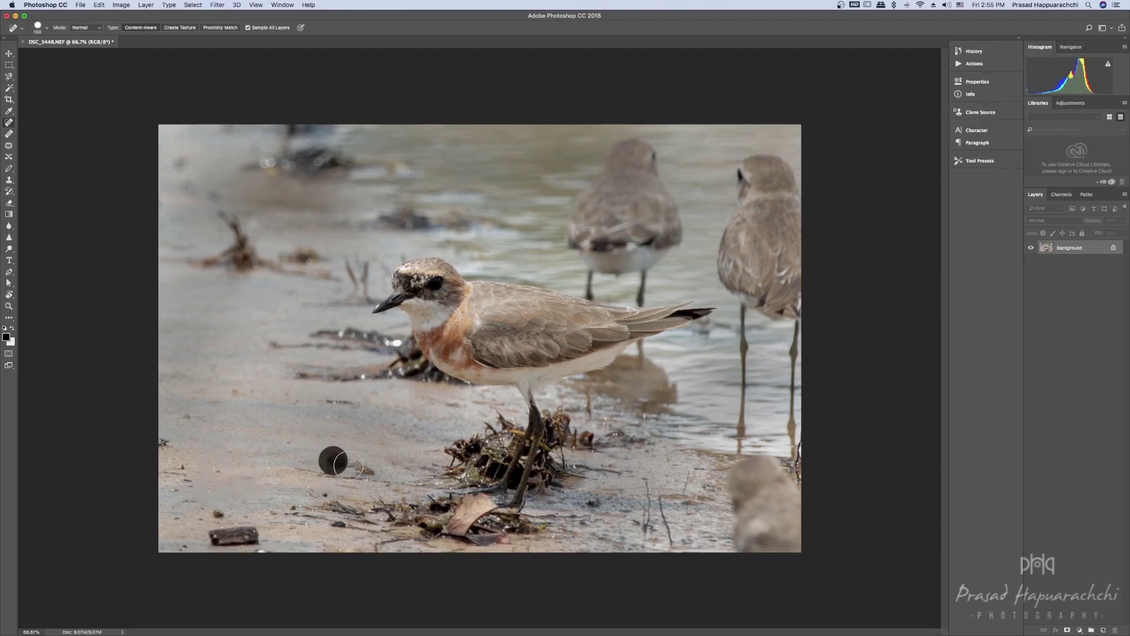
Heal away the short piece of wood and the remaining small specks in the photo's lower-left sand area
{"action": "left_click_drag", "start_coordinate": [251, 532], "coordinate": [236, 533]}
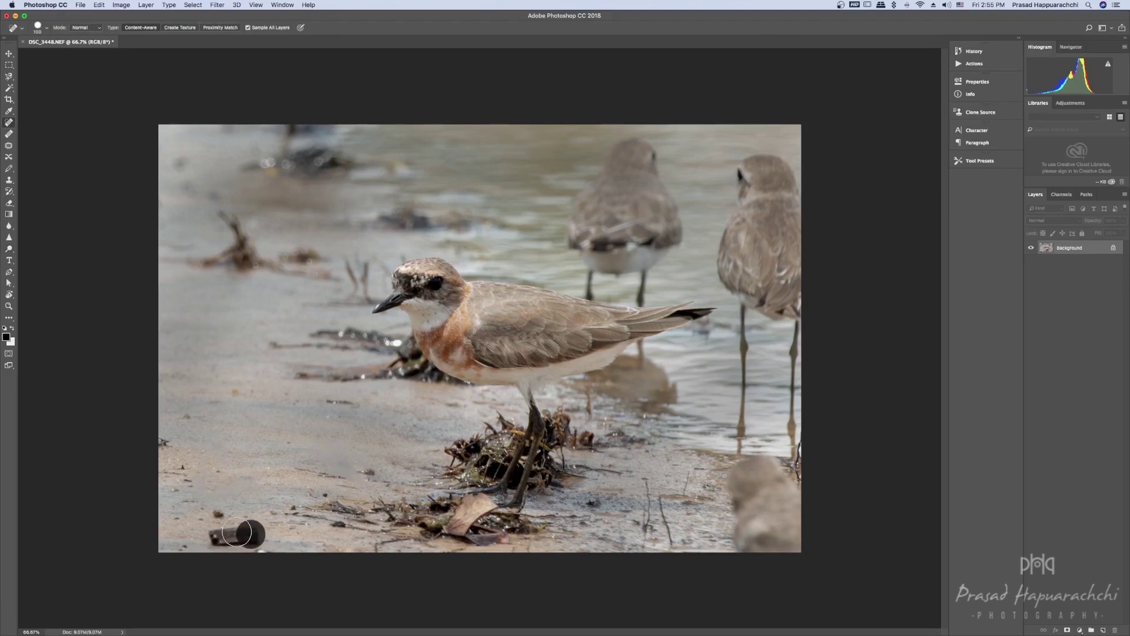
{"action": "left_click", "coordinate": [221, 529]}
{"action": "left_click", "coordinate": [234, 531]}
{"action": "left_click", "coordinate": [250, 536]}
{"action": "left_click", "coordinate": [172, 444]}
{"action": "left_click", "coordinate": [239, 398]}
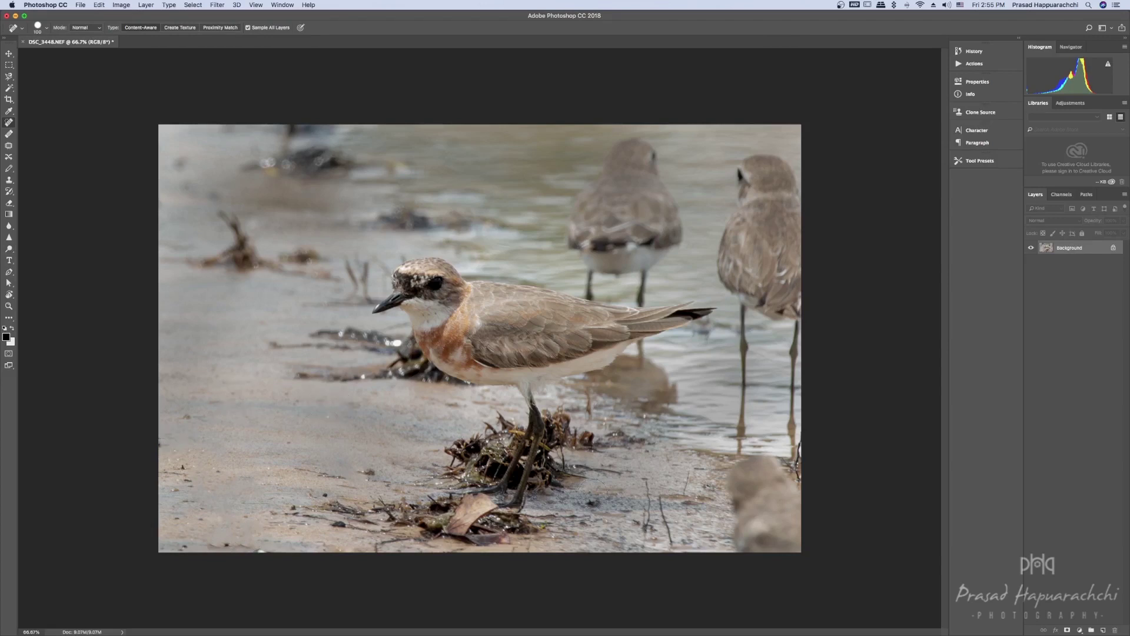
Remove the upright twigs, the cut-off bird in the lower-right corner and the twig at the photo's right edge
{"action": "mouse_move", "coordinate": [646, 488]}
{"action": "left_mouse_down"}
{"action": "mouse_move", "coordinate": [664, 533]}
{"action": "mouse_move", "coordinate": [686, 482]}
{"action": "mouse_move", "coordinate": [673, 514]}
{"action": "left_mouse_up"}
{"action": "left_click", "coordinate": [684, 479]}
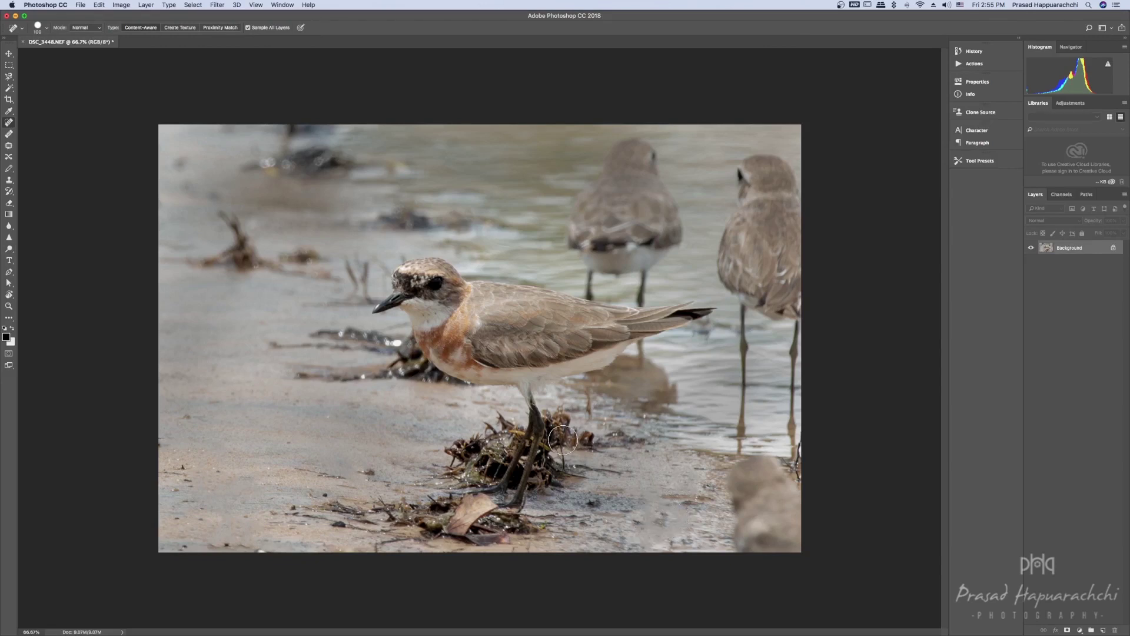
{"action": "mouse_move", "coordinate": [737, 477]}
{"action": "left_mouse_down"}
{"action": "mouse_move", "coordinate": [771, 468]}
{"action": "mouse_move", "coordinate": [758, 475]}
{"action": "mouse_move", "coordinate": [742, 541]}
{"action": "mouse_move", "coordinate": [799, 542]}
{"action": "mouse_move", "coordinate": [785, 486]}
{"action": "mouse_move", "coordinate": [774, 498]}
{"action": "mouse_move", "coordinate": [780, 526]}
{"action": "mouse_move", "coordinate": [760, 501]}
{"action": "mouse_move", "coordinate": [757, 528]}
{"action": "mouse_move", "coordinate": [917, 523]}
{"action": "left_mouse_up"}
{"action": "left_click", "coordinate": [761, 517]}
{"action": "left_click_drag", "start_coordinate": [806, 468], "coordinate": [800, 462]}
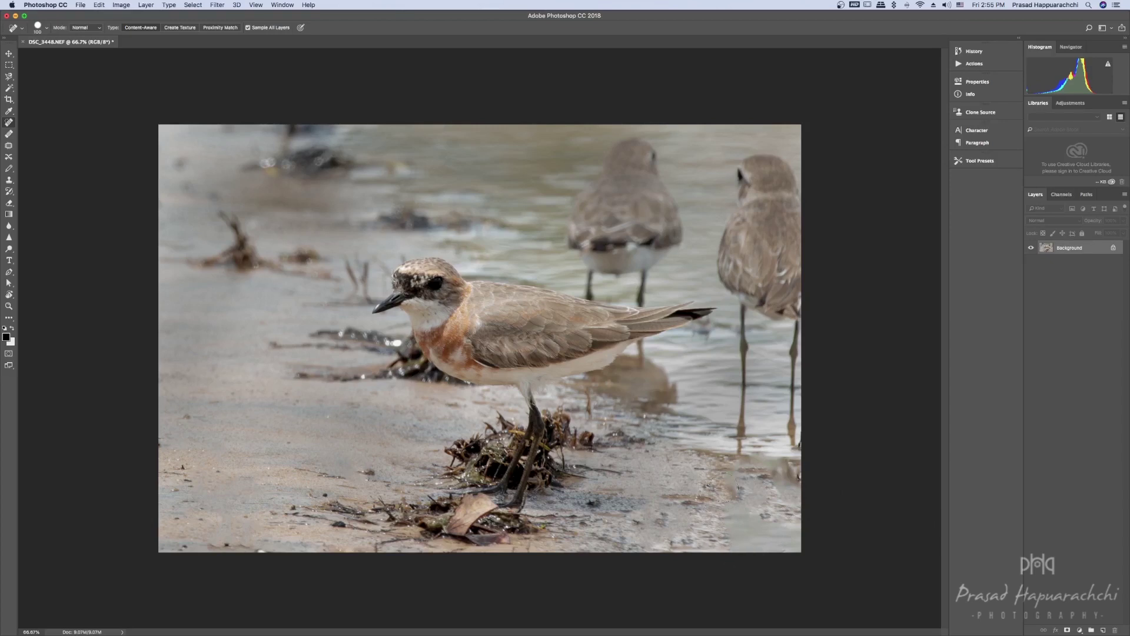
Touch up the healed lower-right patch with several Spot Healing Brush dabs to blend it into the sand
{"action": "left_click", "coordinate": [705, 518]}
{"action": "left_click", "coordinate": [738, 516]}
{"action": "left_click", "coordinate": [734, 517]}
{"action": "left_click", "coordinate": [762, 521]}
{"action": "left_click", "coordinate": [742, 492]}
{"action": "left_click", "coordinate": [731, 482]}
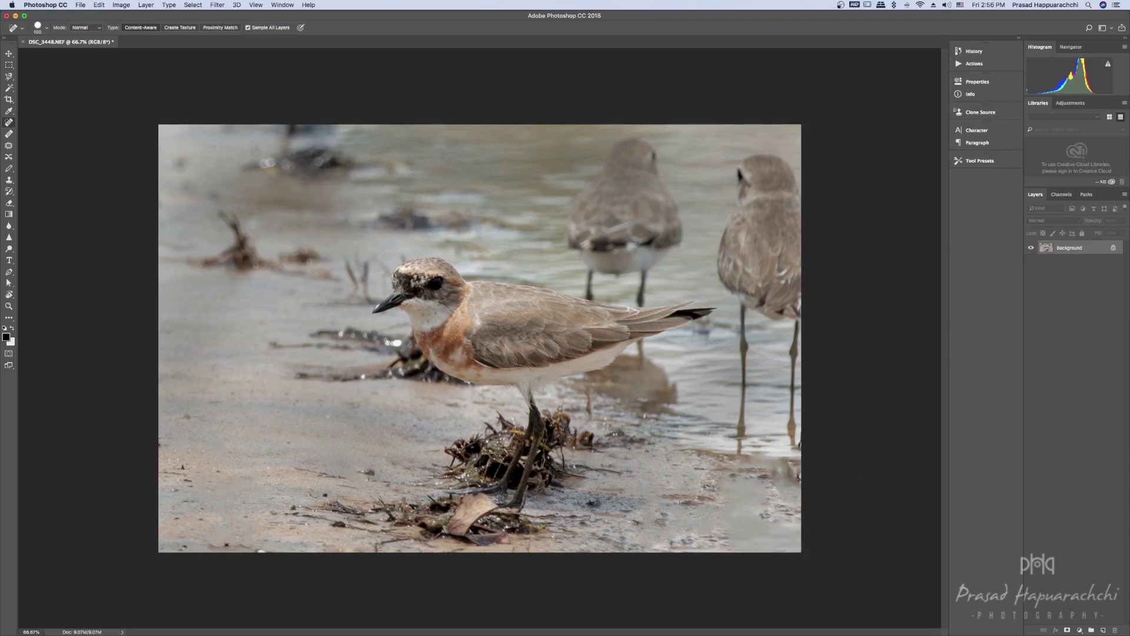
Close the photo without saving it, switch to Finder and browse past the sidecar DSC_3448.xmp to DSC_3578.NEF
{"action": "left_click", "coordinate": [23, 41]}
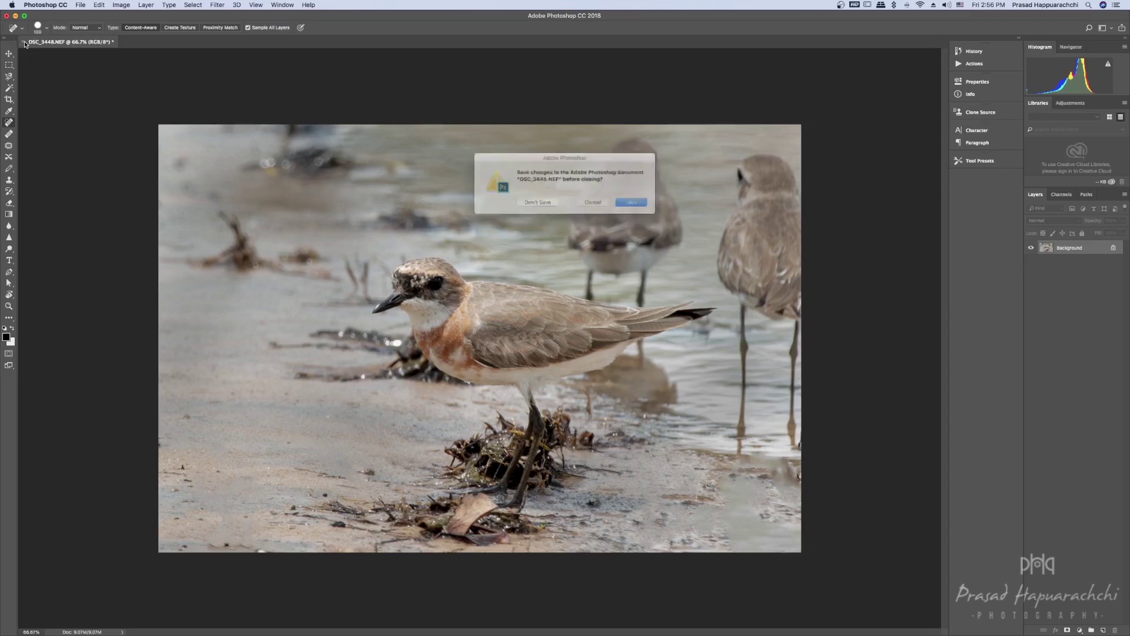
{"action": "left_click", "coordinate": [546, 204]}
{"action": "mouse_move", "coordinate": [526, 625]}
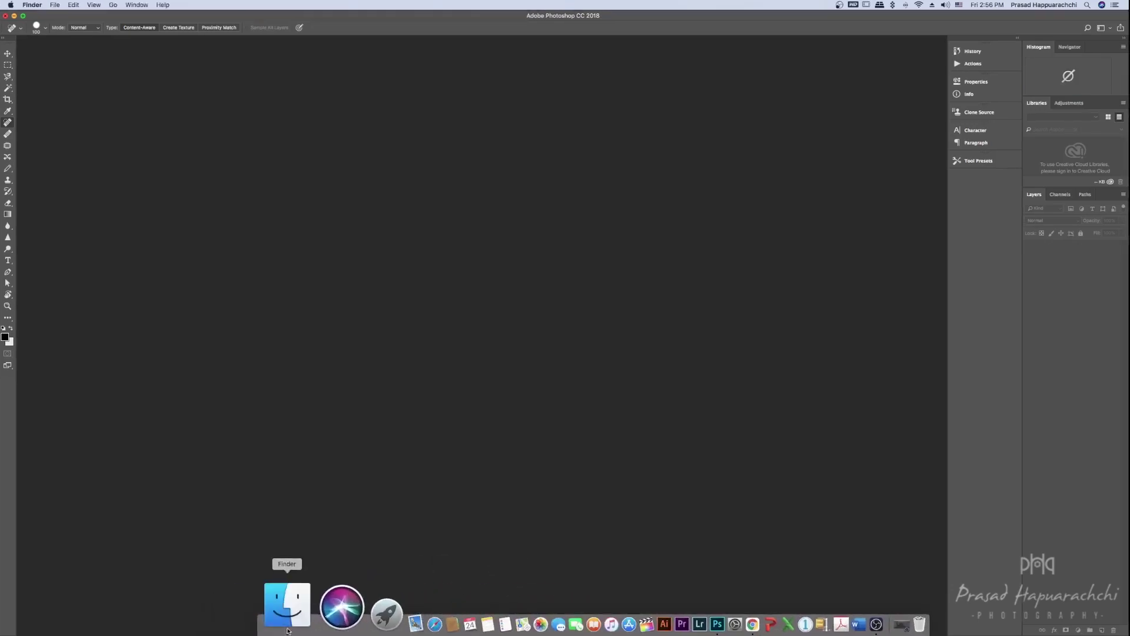
{"action": "left_click", "coordinate": [285, 612]}
{"action": "key", "text": "Down"}
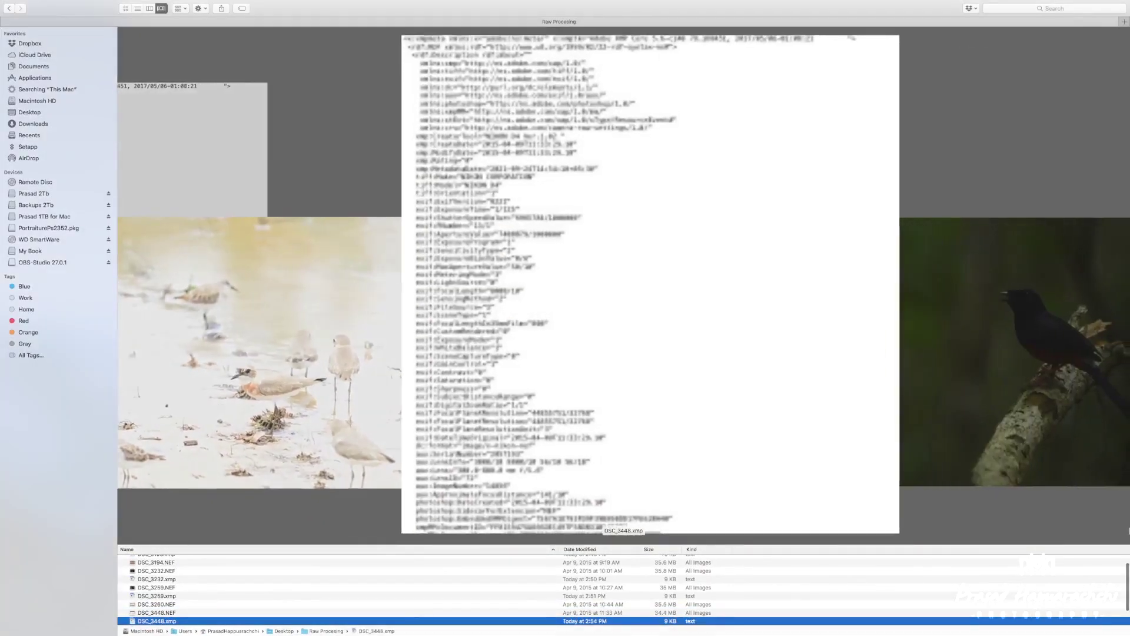
{"action": "key", "text": "Down"}
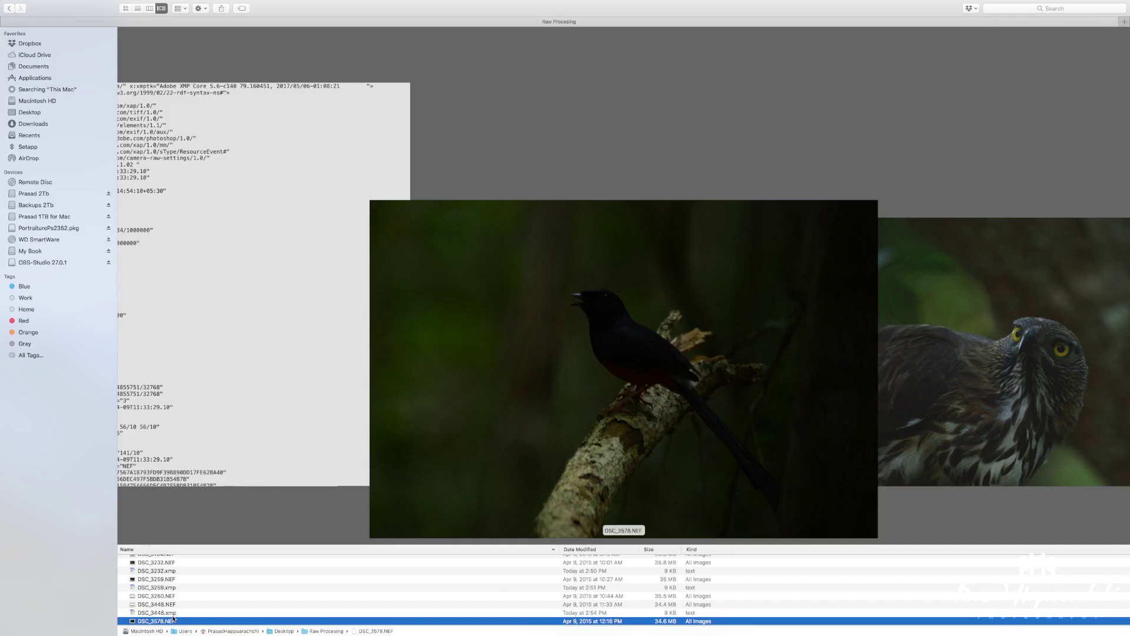
Open DSC_3578.NEF in Camera Raw, compare the automatic tone correction with the defaults, and keep the automatic settings without opening the image
{"action": "left_click_drag", "start_coordinate": [239, 632], "coordinate": [646, 619]}
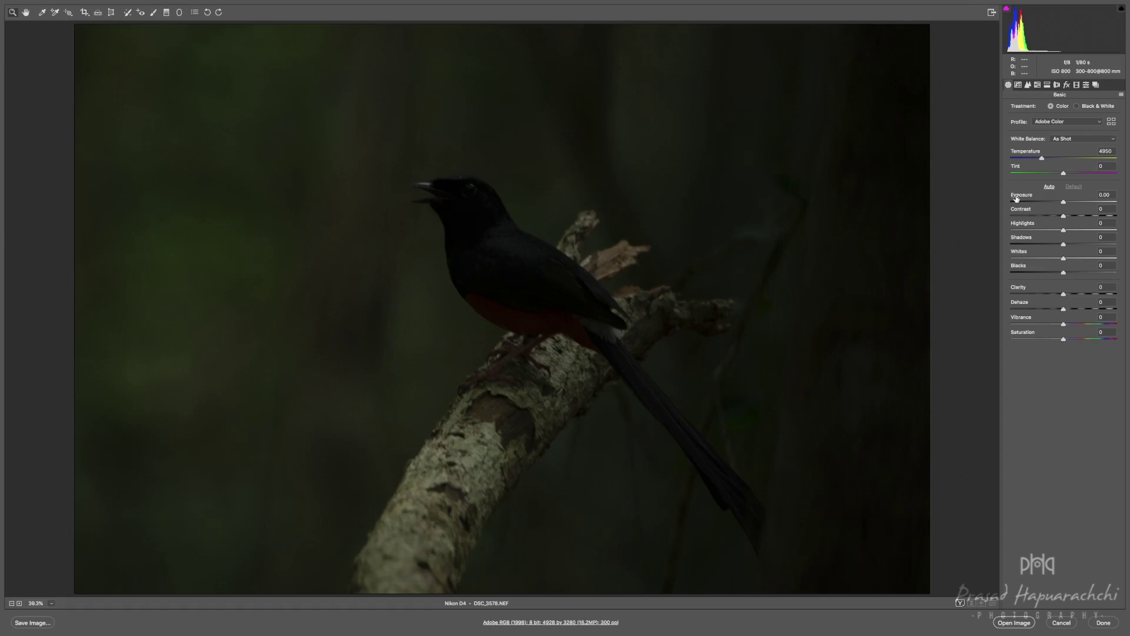
{"action": "left_click", "coordinate": [1048, 188]}
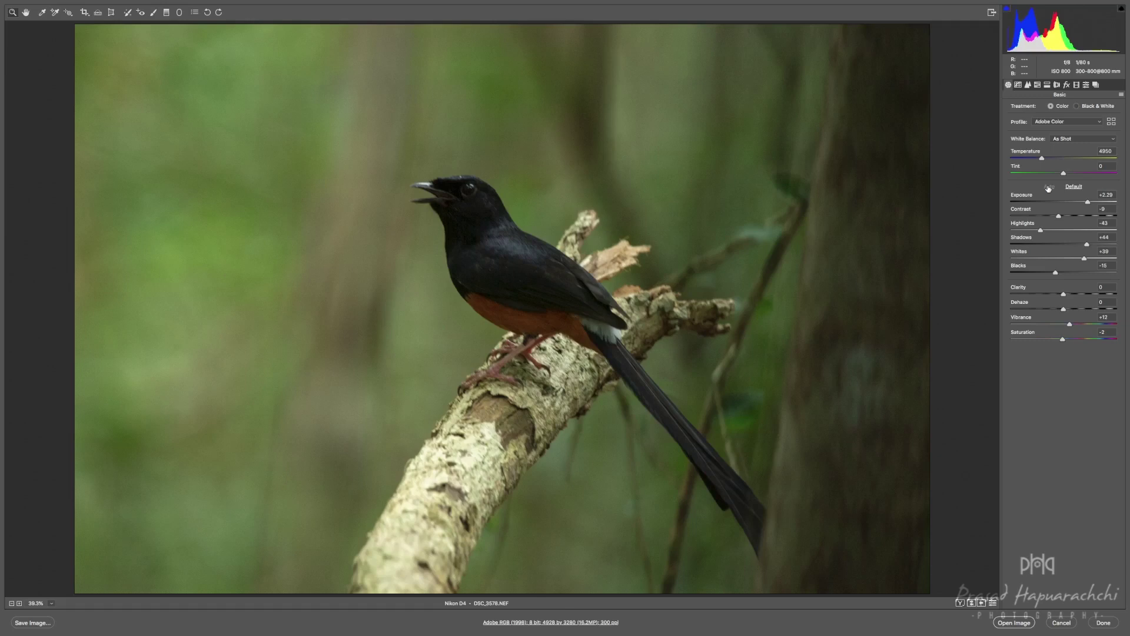
{"action": "left_click", "coordinate": [1072, 187]}
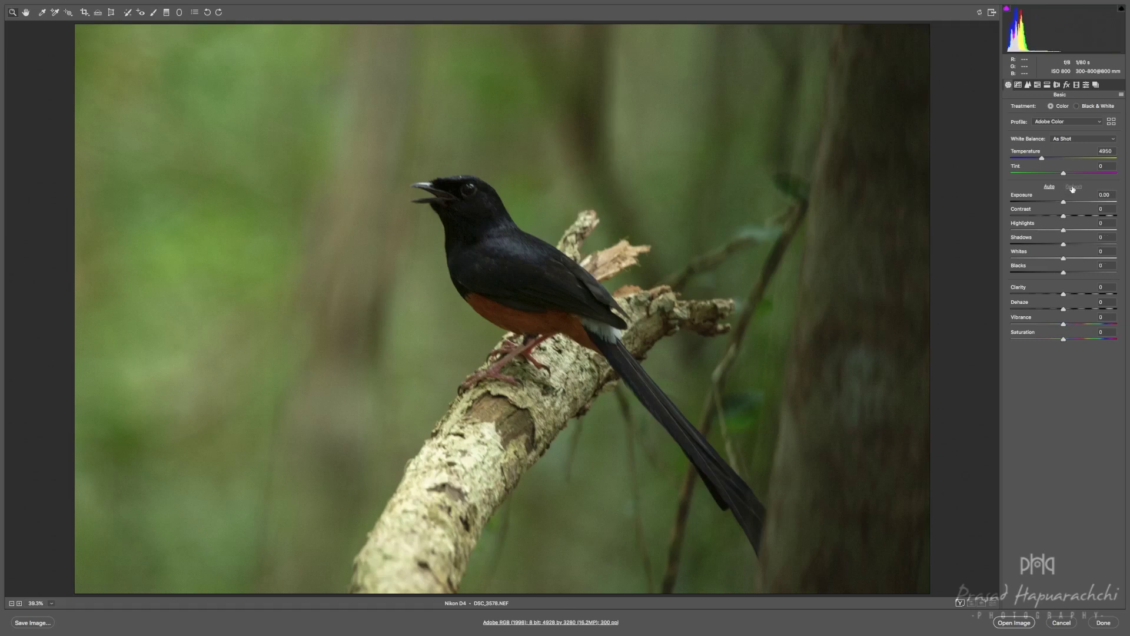
{"action": "left_click", "coordinate": [1050, 188]}
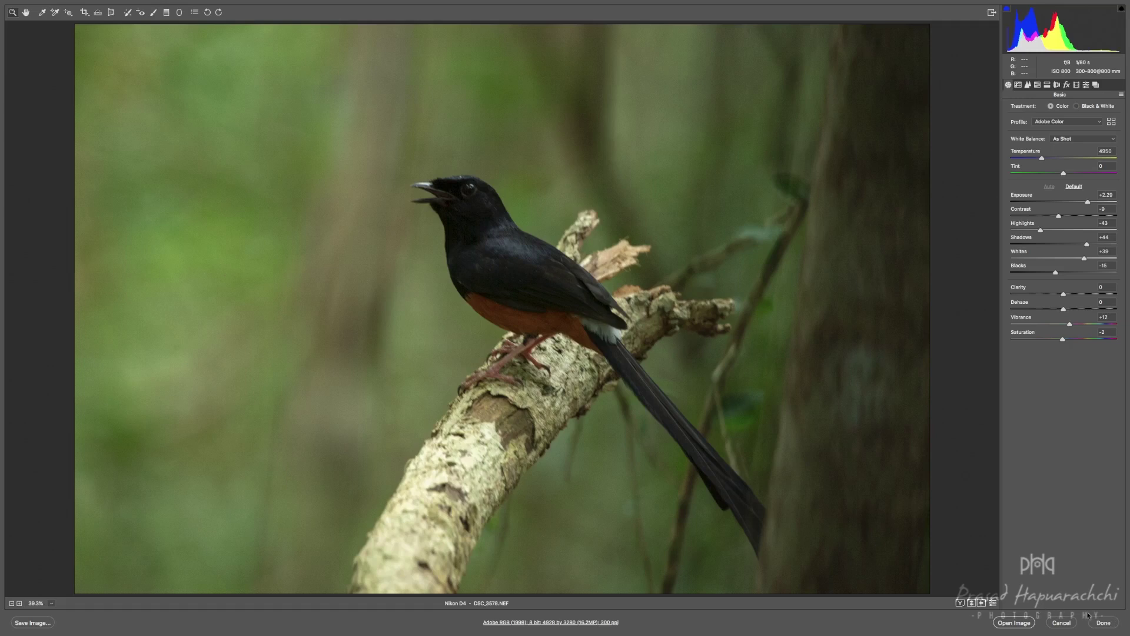
{"action": "left_click", "coordinate": [1104, 622]}
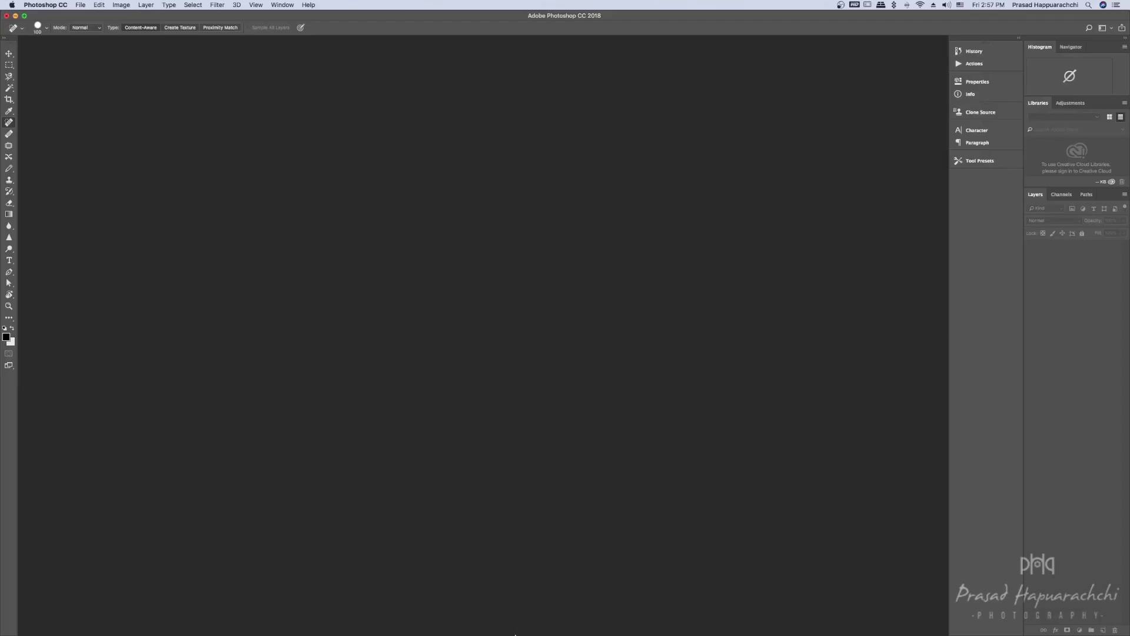
Switch to Finder and browse past DSC_3578.xmp and DSC_3934.NEF to the leopard photo DSC_4503.NEF
{"action": "left_click", "coordinate": [289, 609]}
{"action": "key", "text": "Down"}
{"action": "key", "text": "Down"}
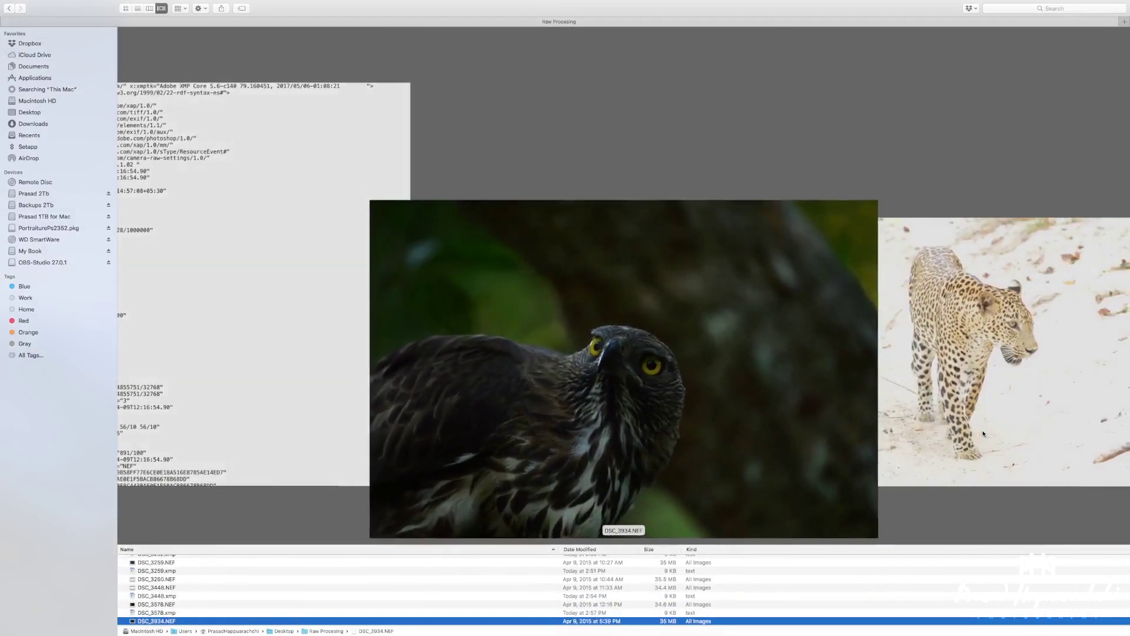
{"action": "key", "text": "Down"}
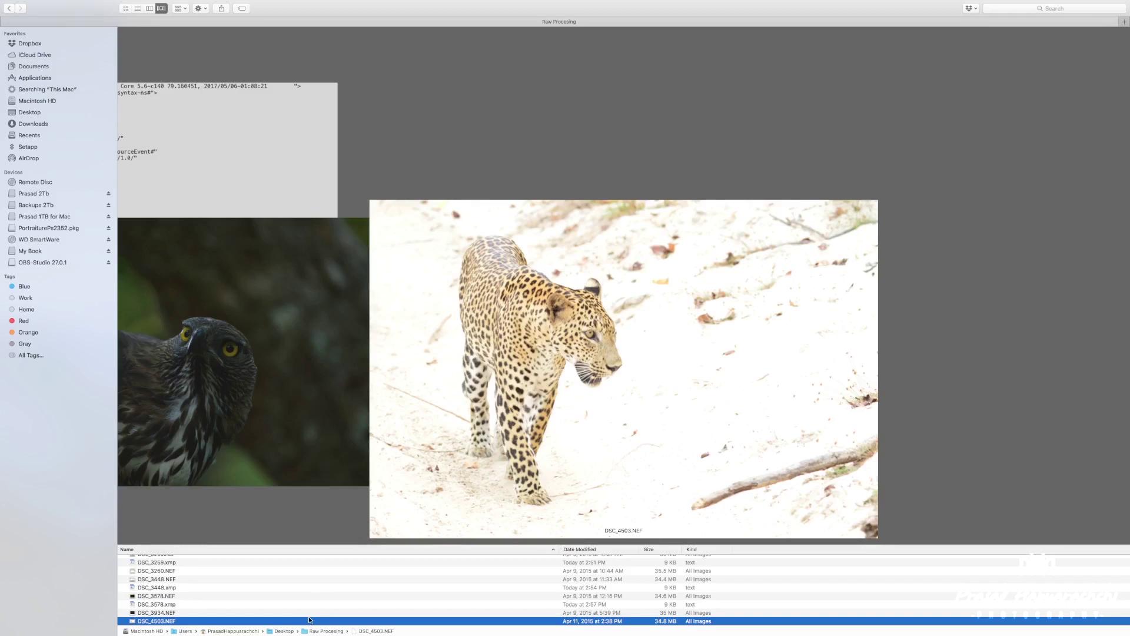
Open DSC_4503.NEF in Camera Raw, apply automatic tone correction and open the leopard photo in Photoshop
{"action": "left_click_drag", "start_coordinate": [285, 616], "coordinate": [646, 622]}
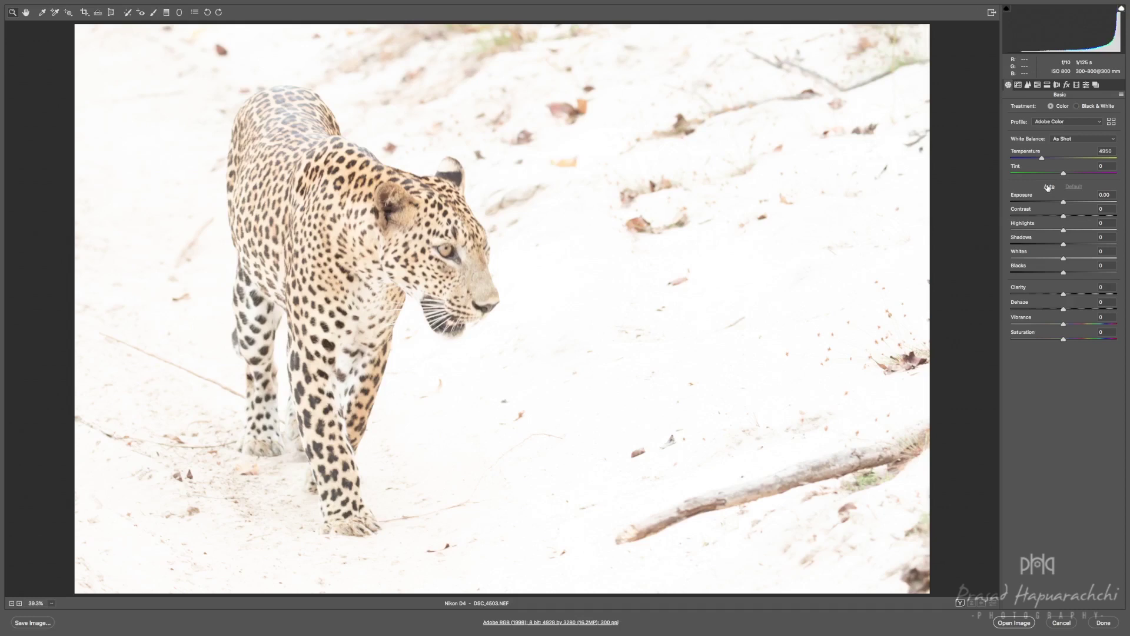
{"action": "left_click", "coordinate": [1049, 187]}
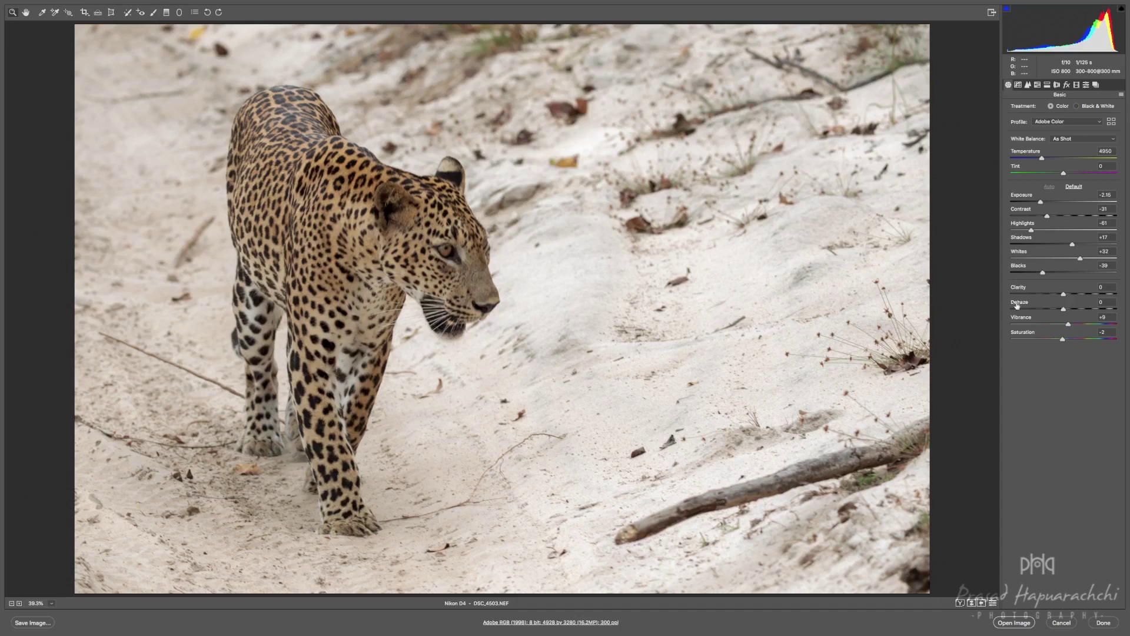
{"action": "left_click", "coordinate": [1008, 623]}
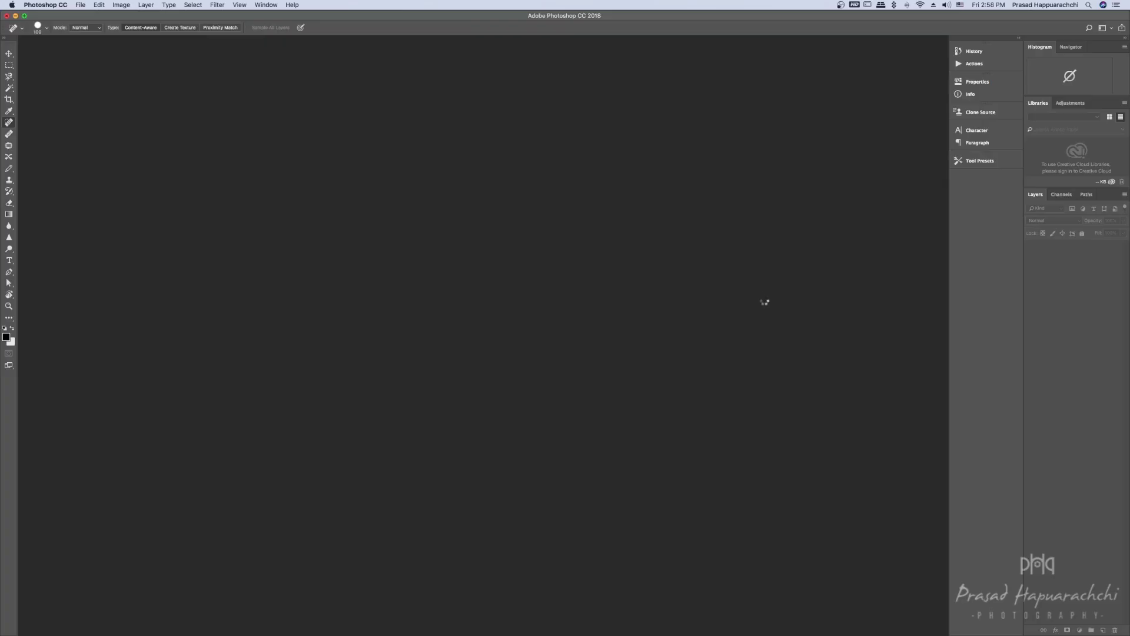